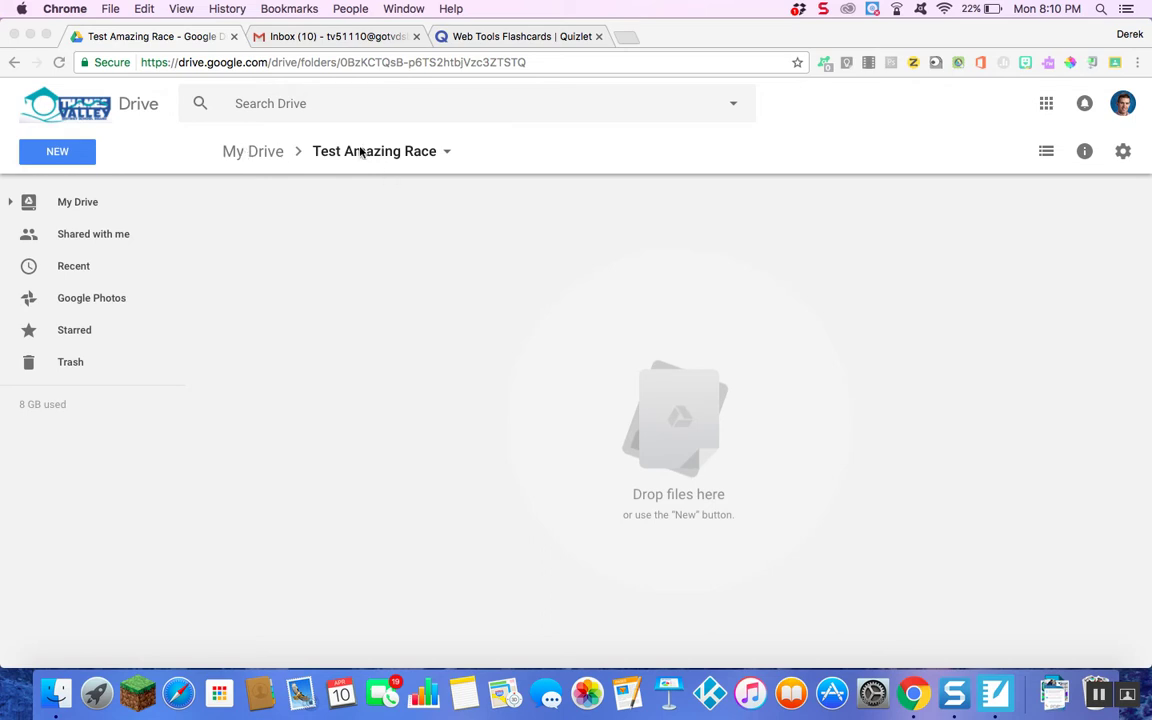
Step: Create a new Google My Maps map in the Test Amazing Race folder
click(76, 158)
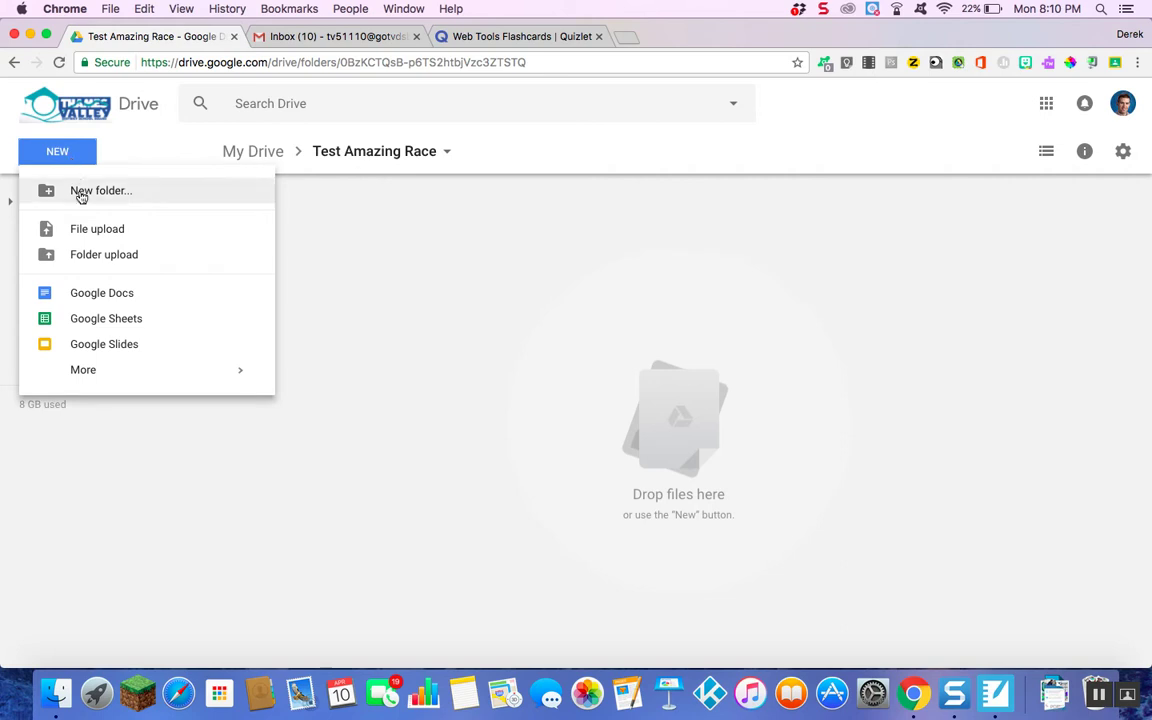
mouse_move(114, 373)
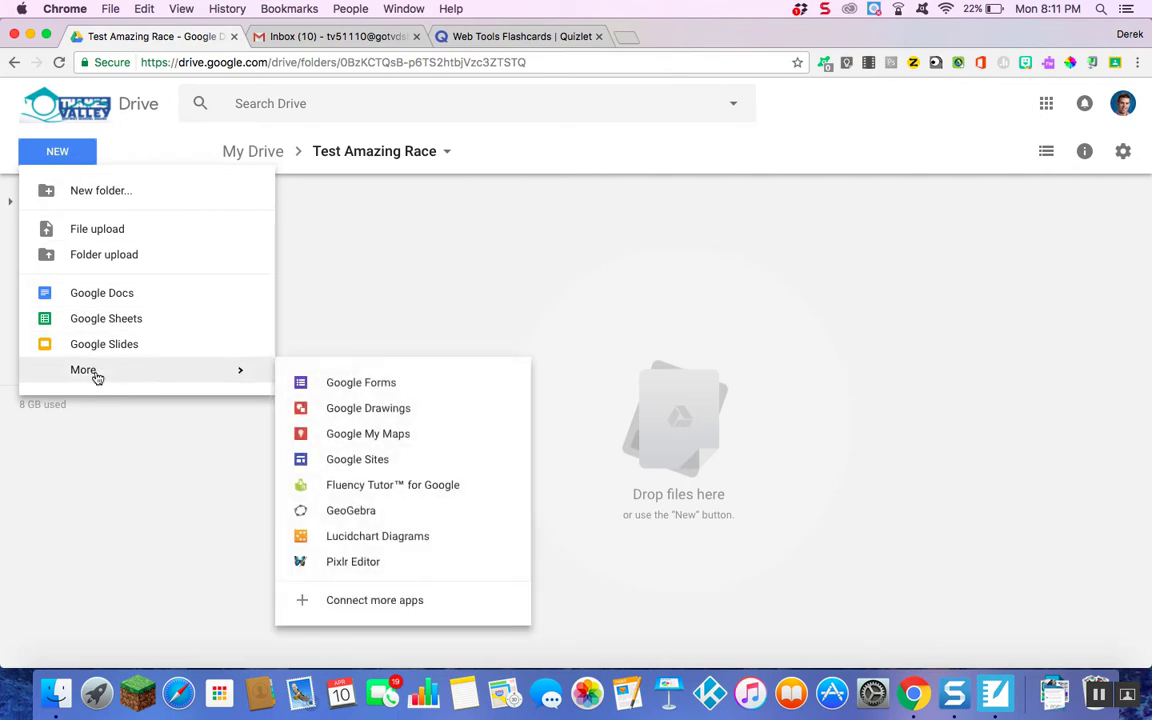
click(338, 441)
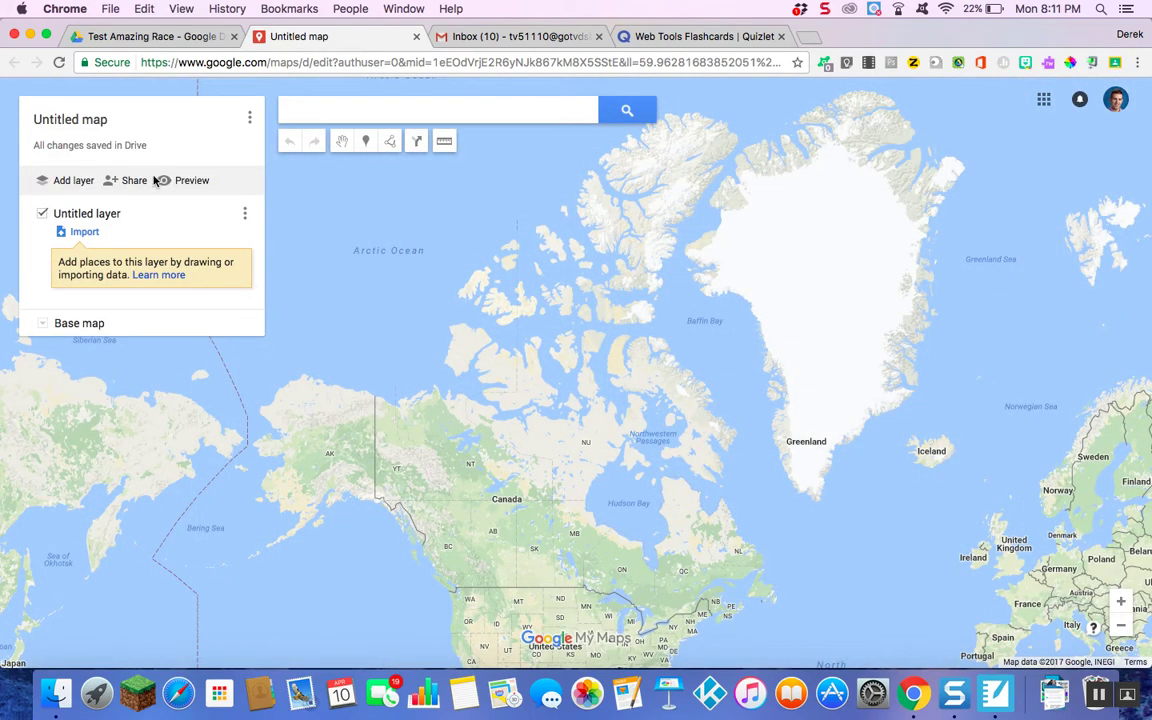
Step: Title the untitled map "Challenge 1" and save it with the description "Click on Pin"
click(89, 121)
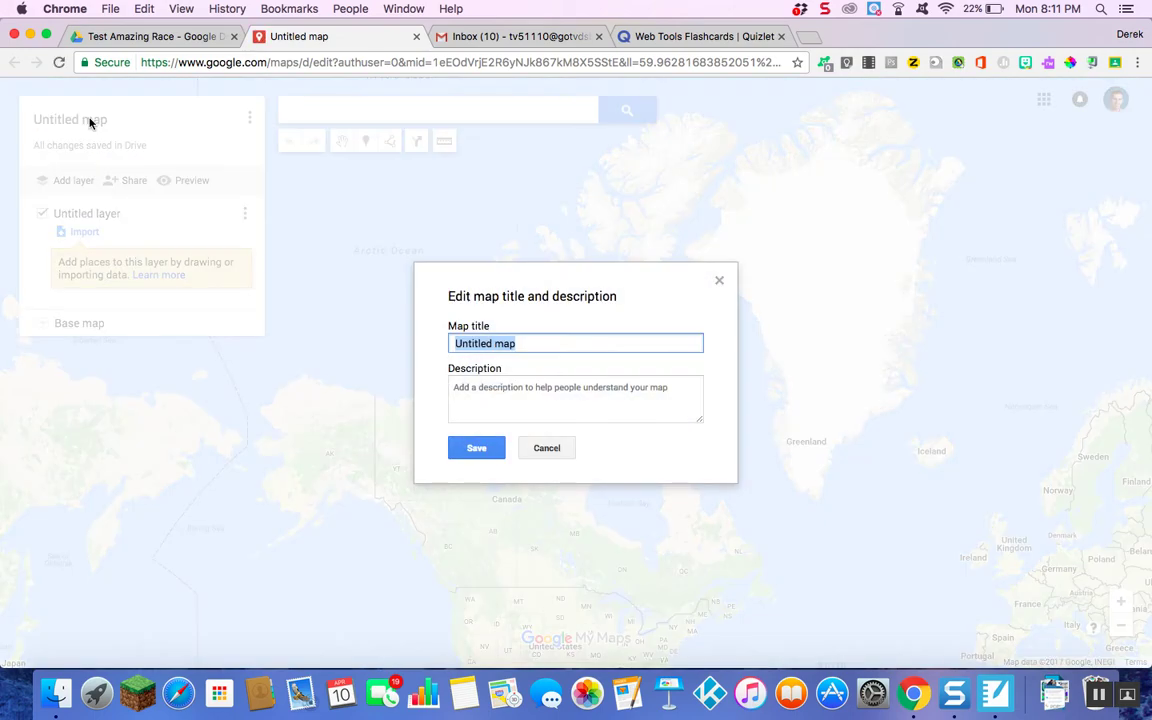
text(Challenge 1)
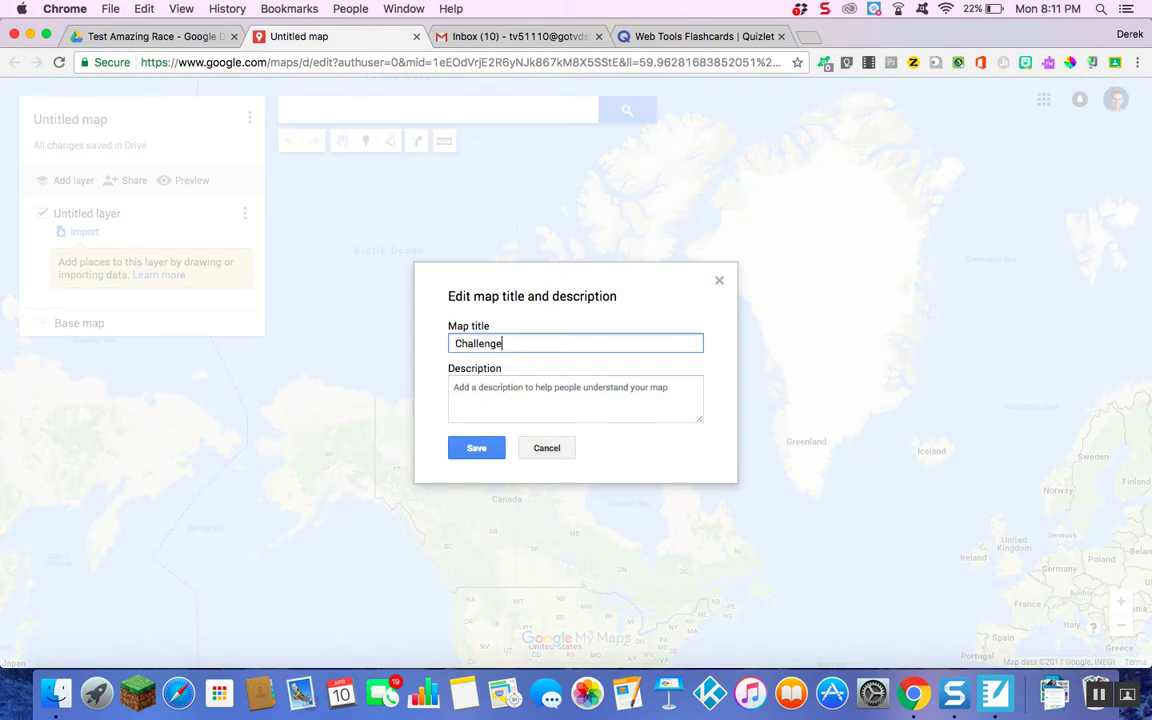
click(665, 393)
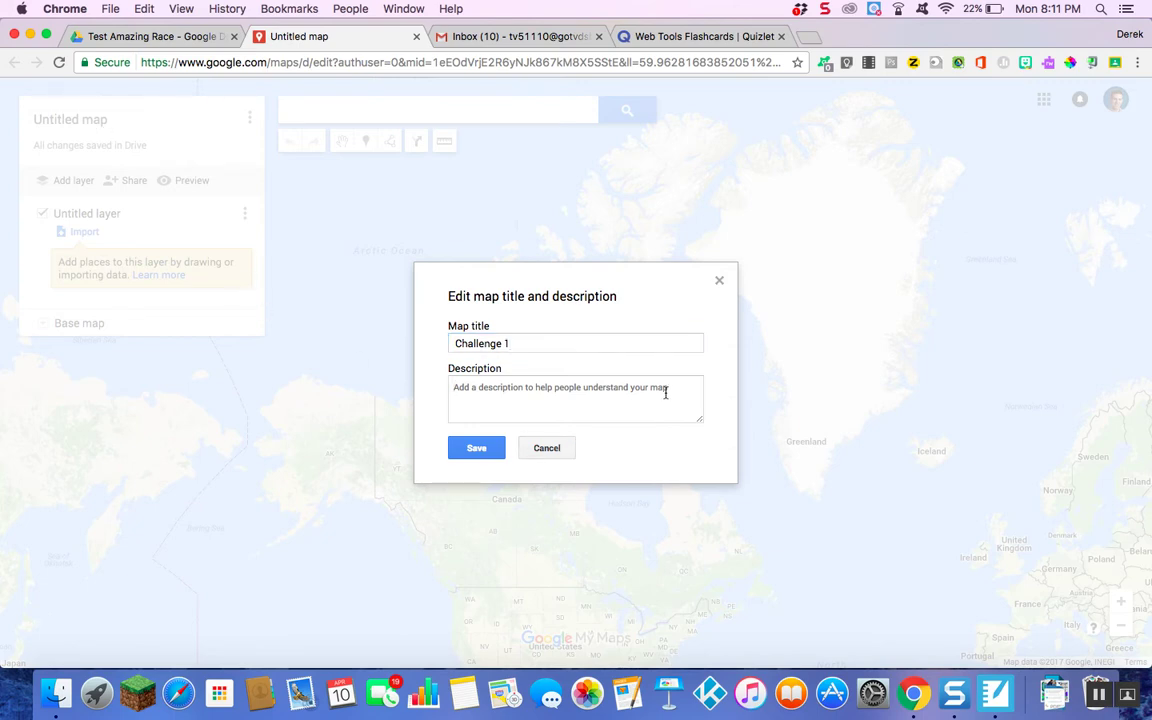
text(Click on Pl)
text(n)
click(478, 447)
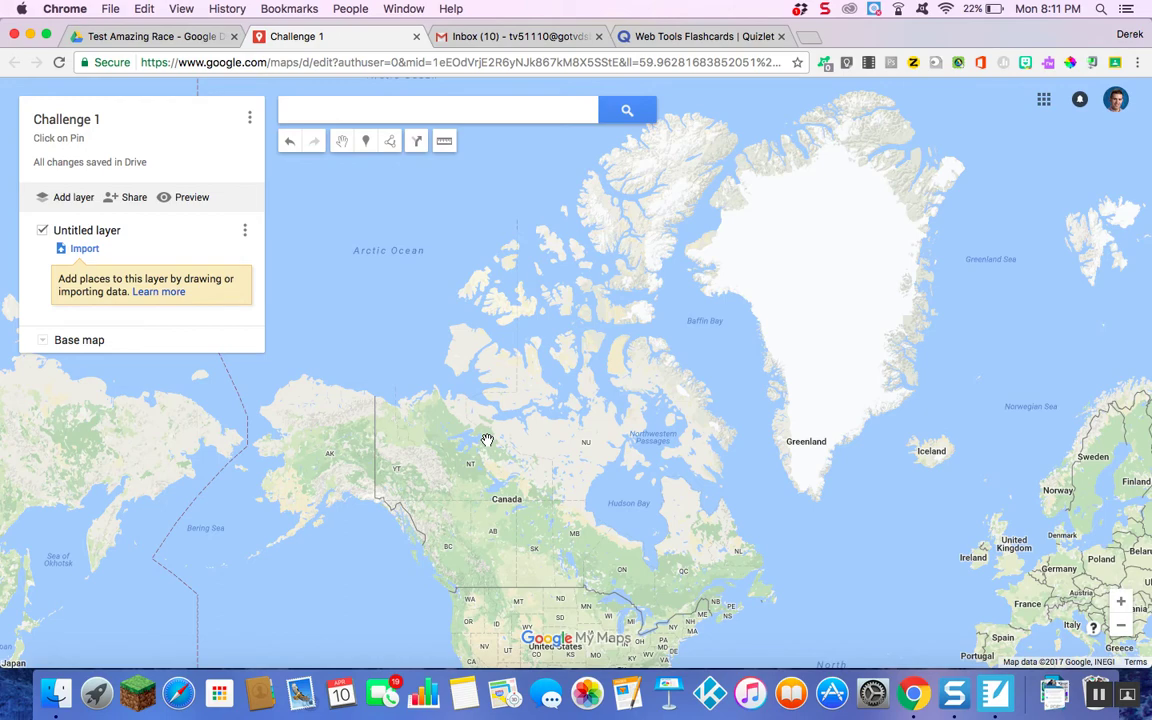
Step: Rename the untitled layer as "Instructions" and switch the base map to satellite imagery
click(117, 231)
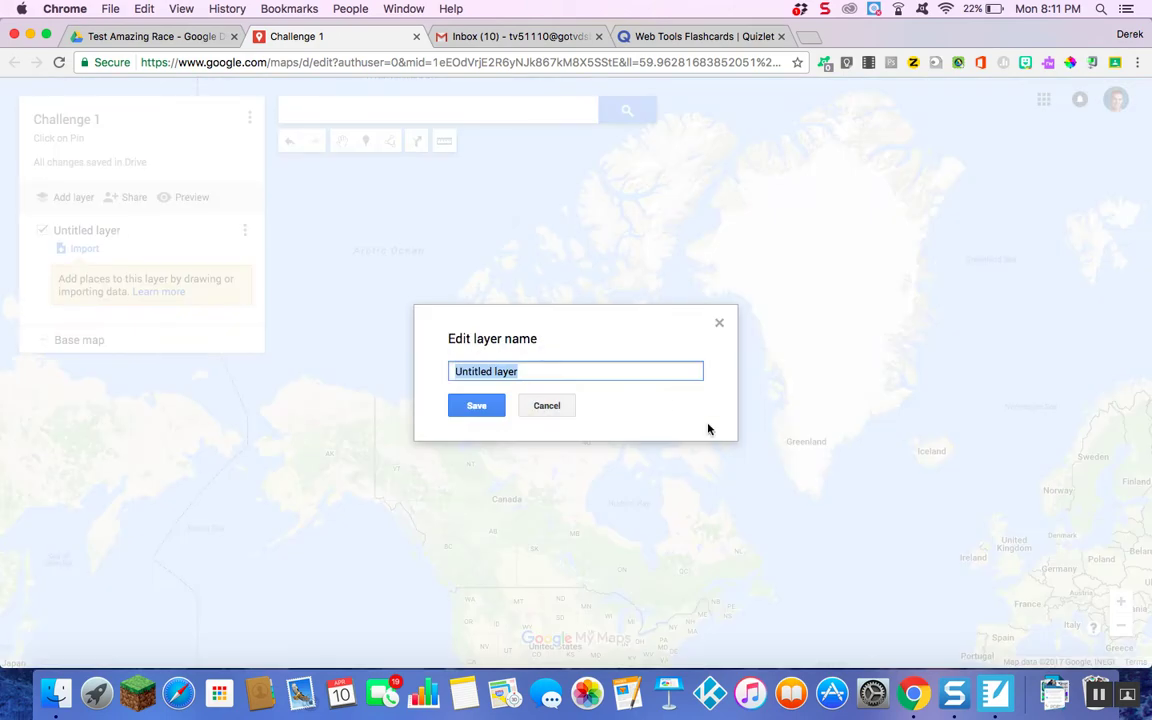
text(Instruct)
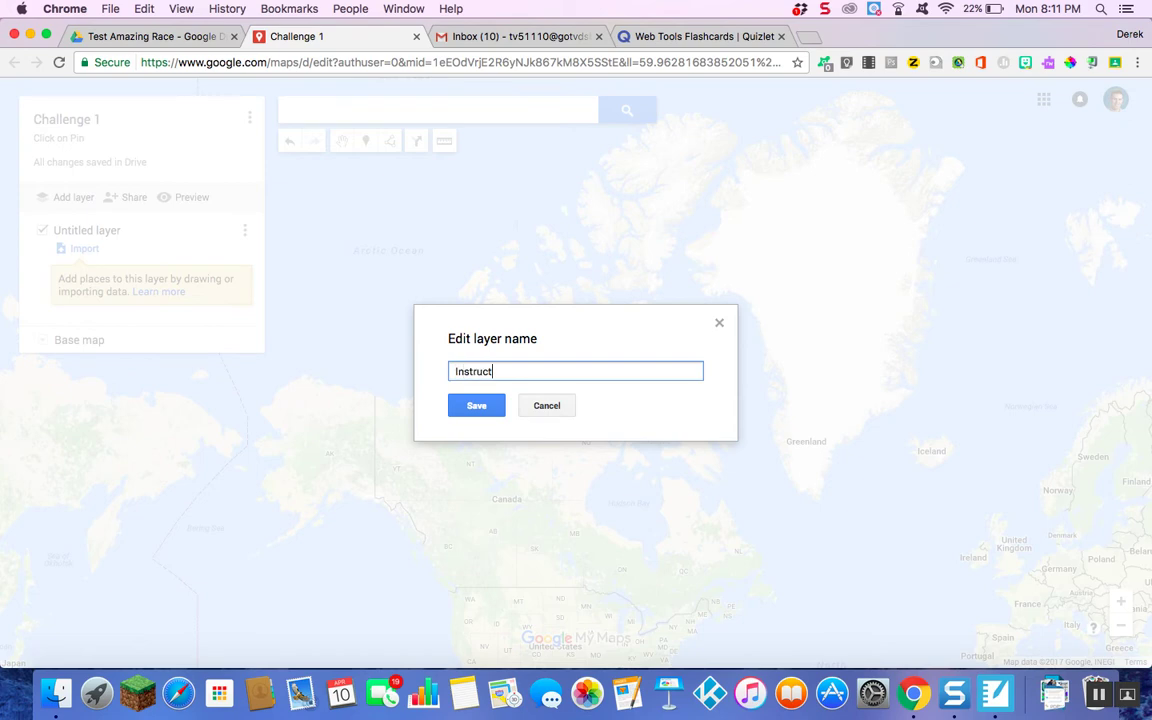
text(ions)
click(465, 410)
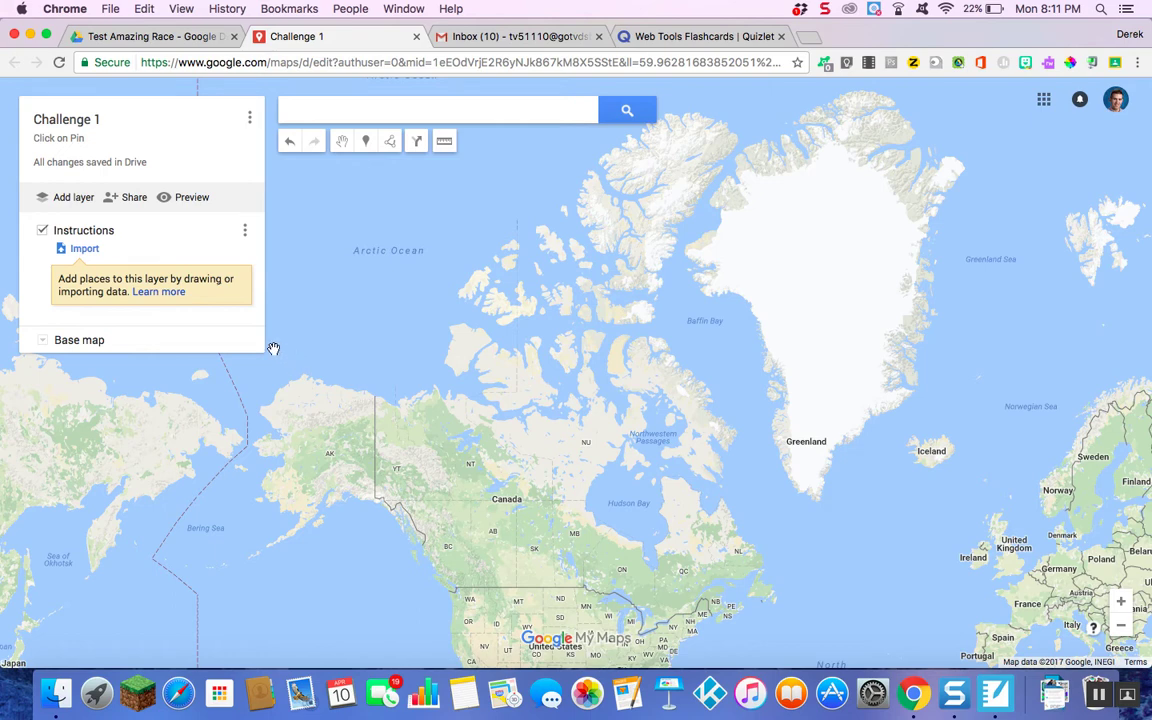
click(43, 341)
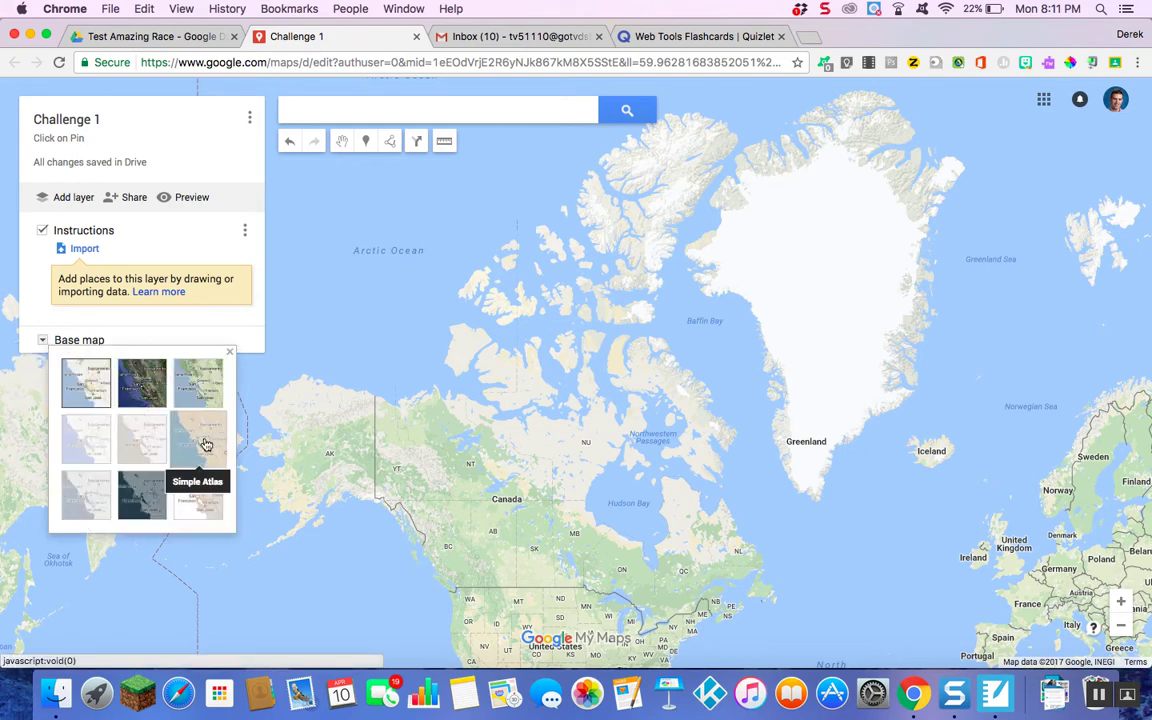
click(135, 390)
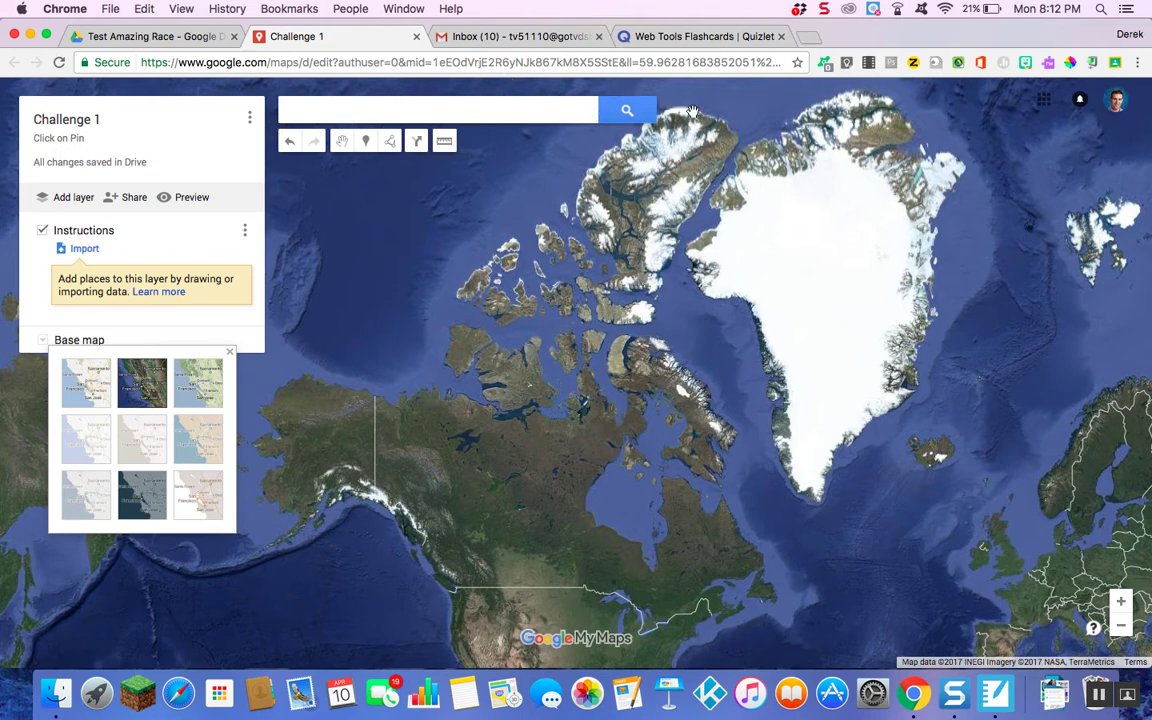
Step: Search the map for Paris, France and add the found place to the Instructions layer
click(561, 110)
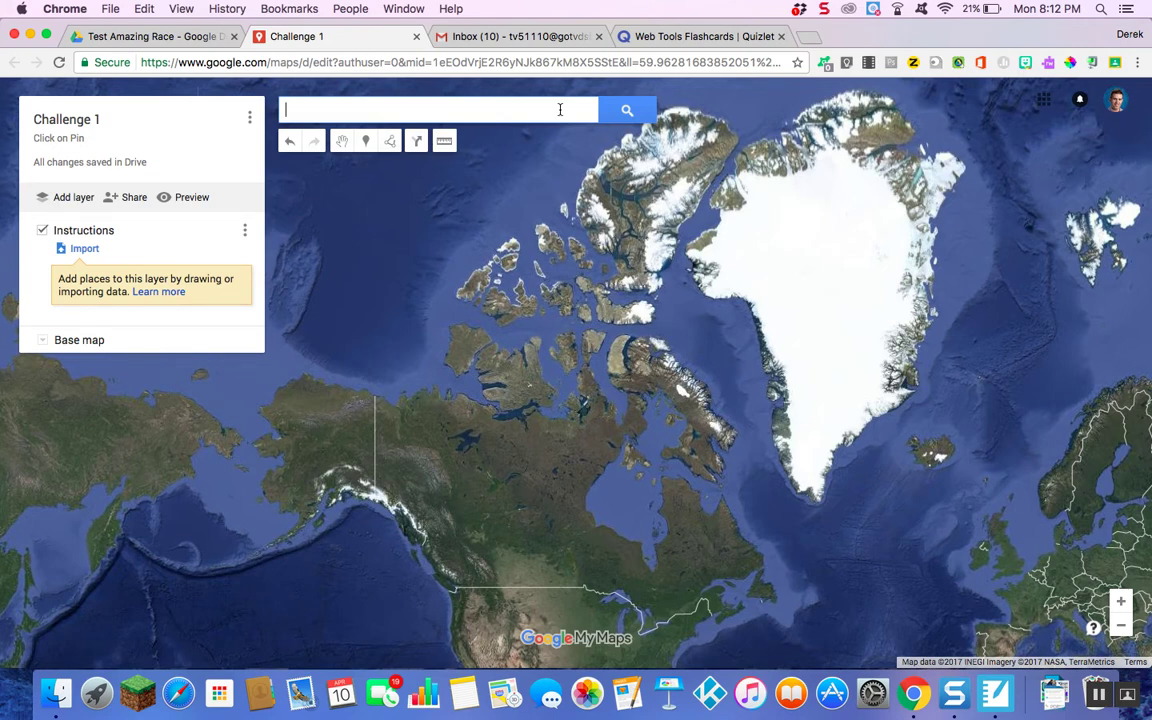
text(paris)
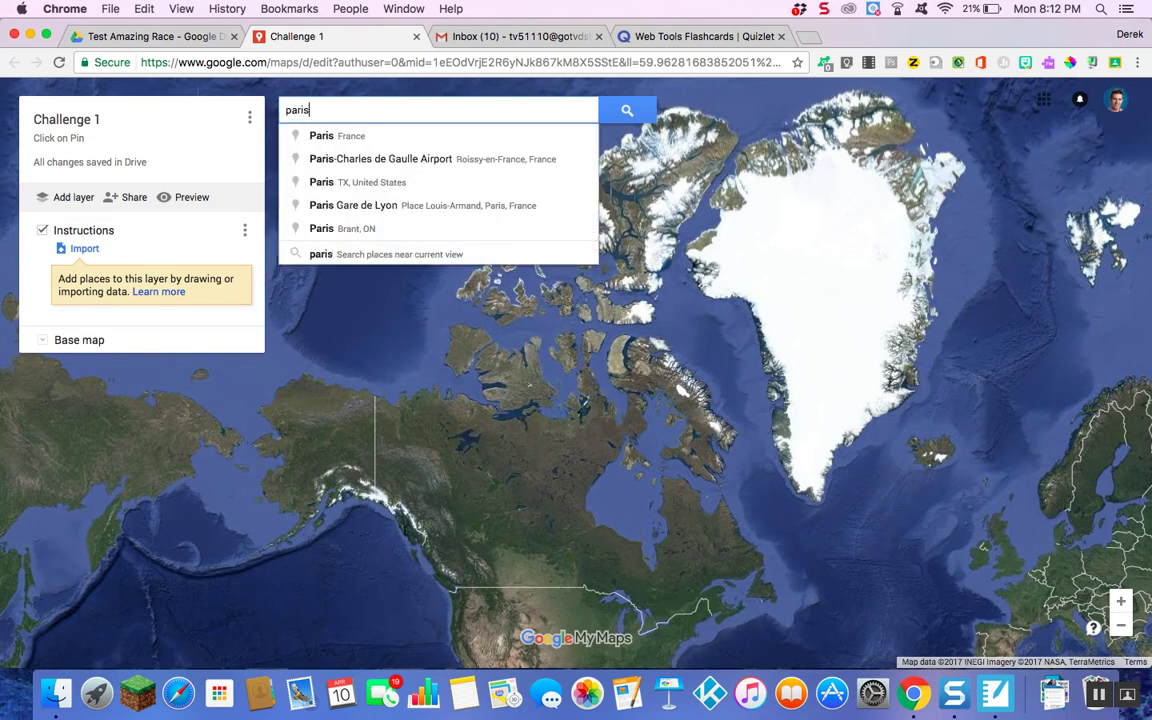
click(430, 140)
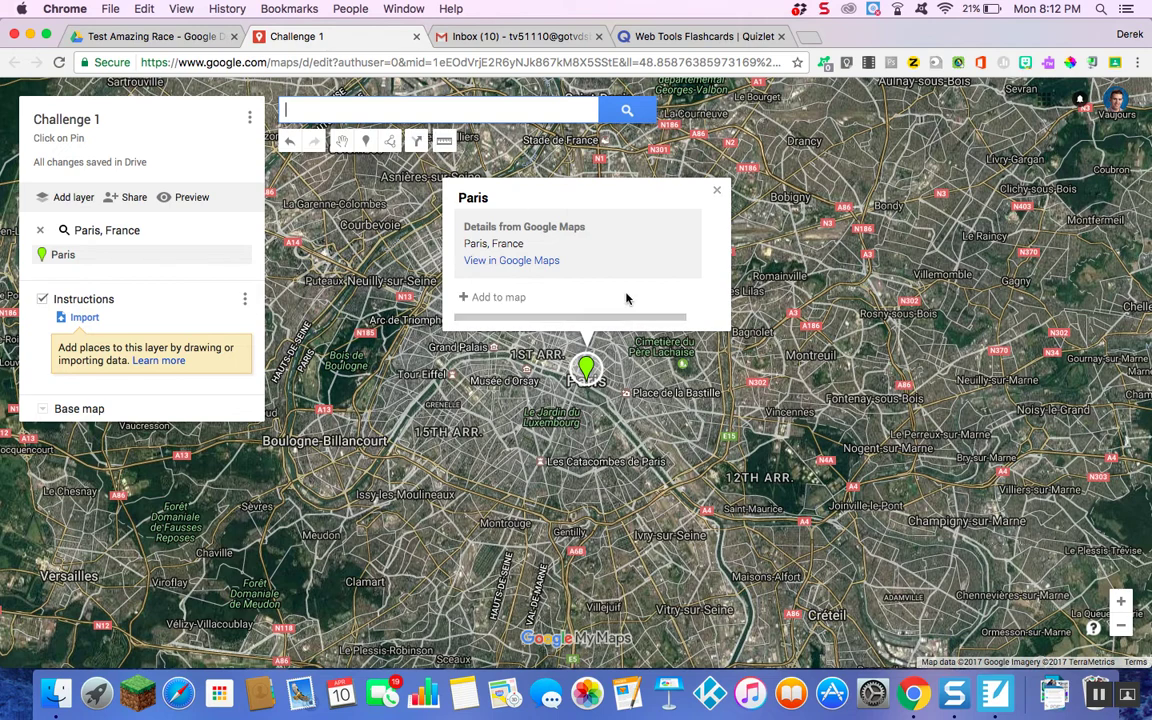
click(500, 298)
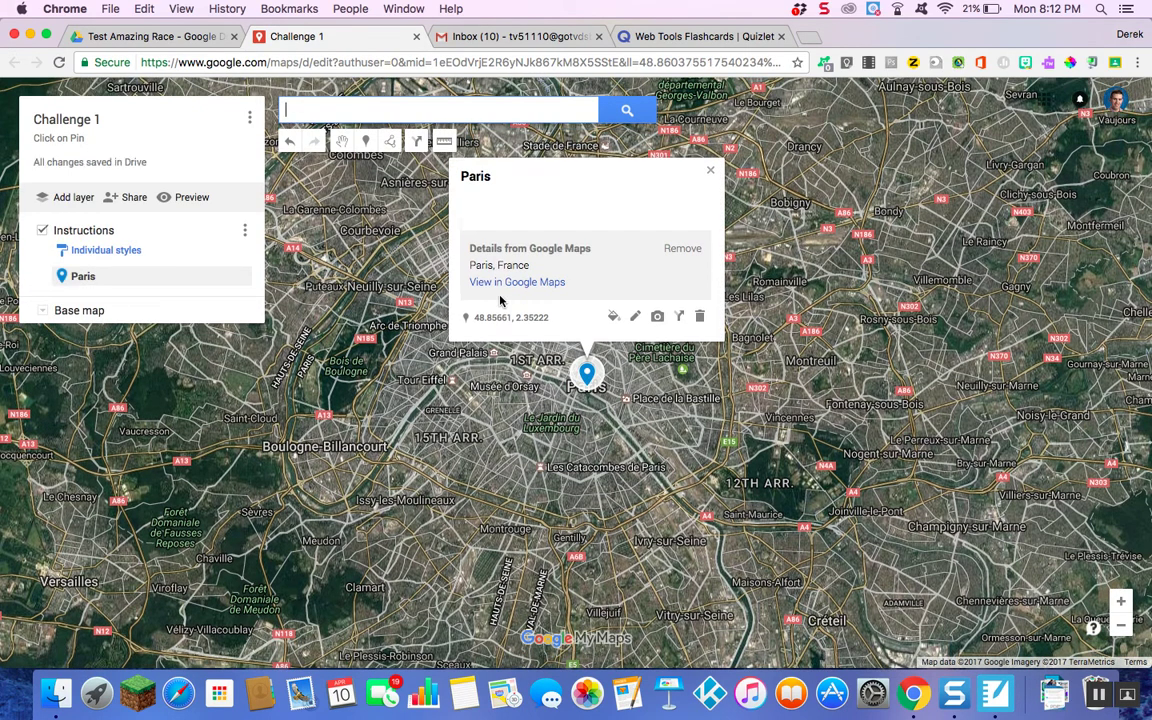
Step: Style the Paris marker in green with the Checkmark icon from the Shapes set
mouse_move(77, 276)
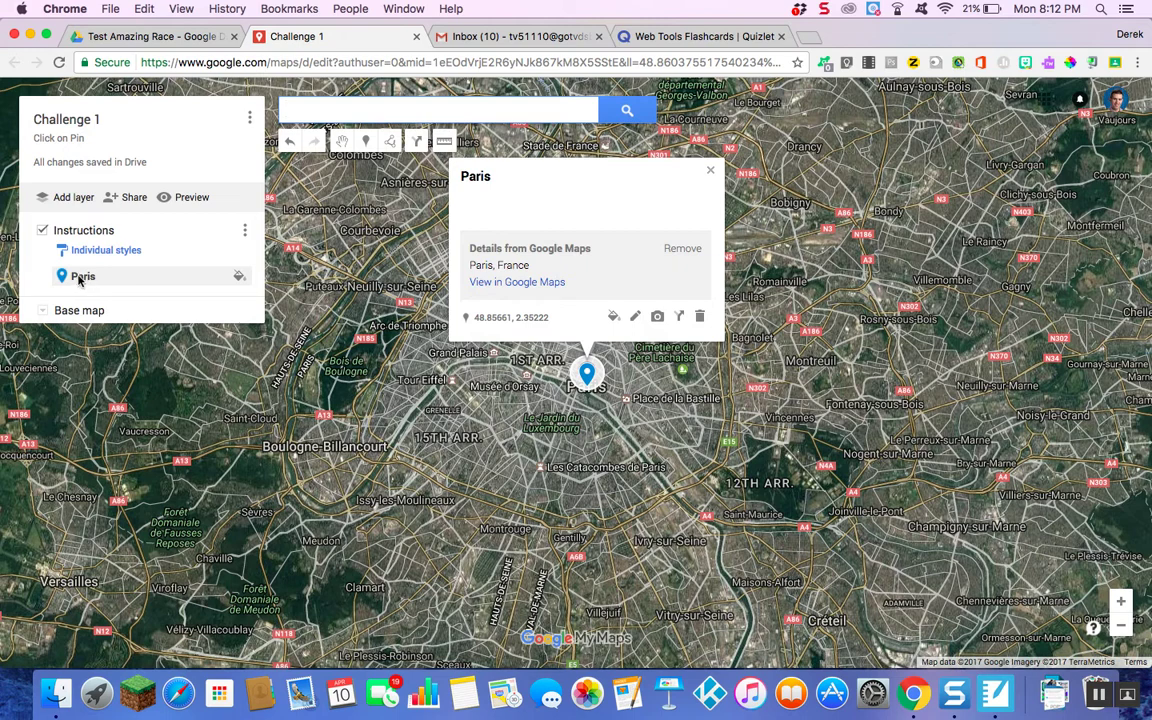
click(613, 318)
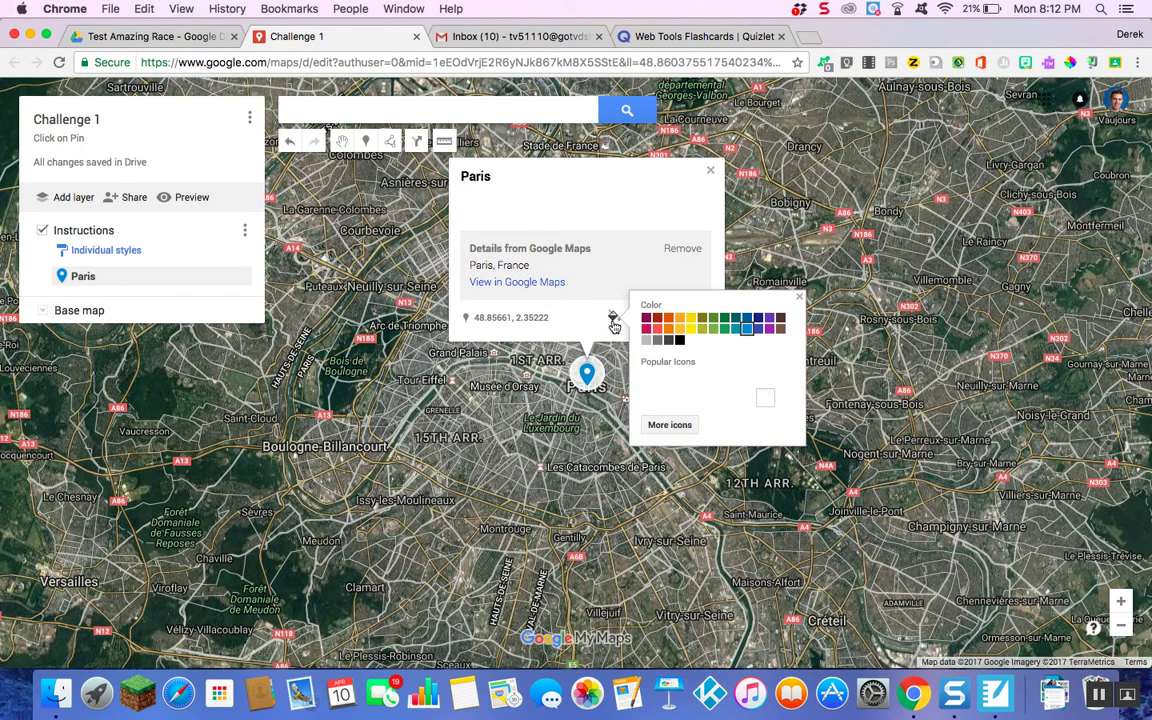
click(668, 327)
click(724, 318)
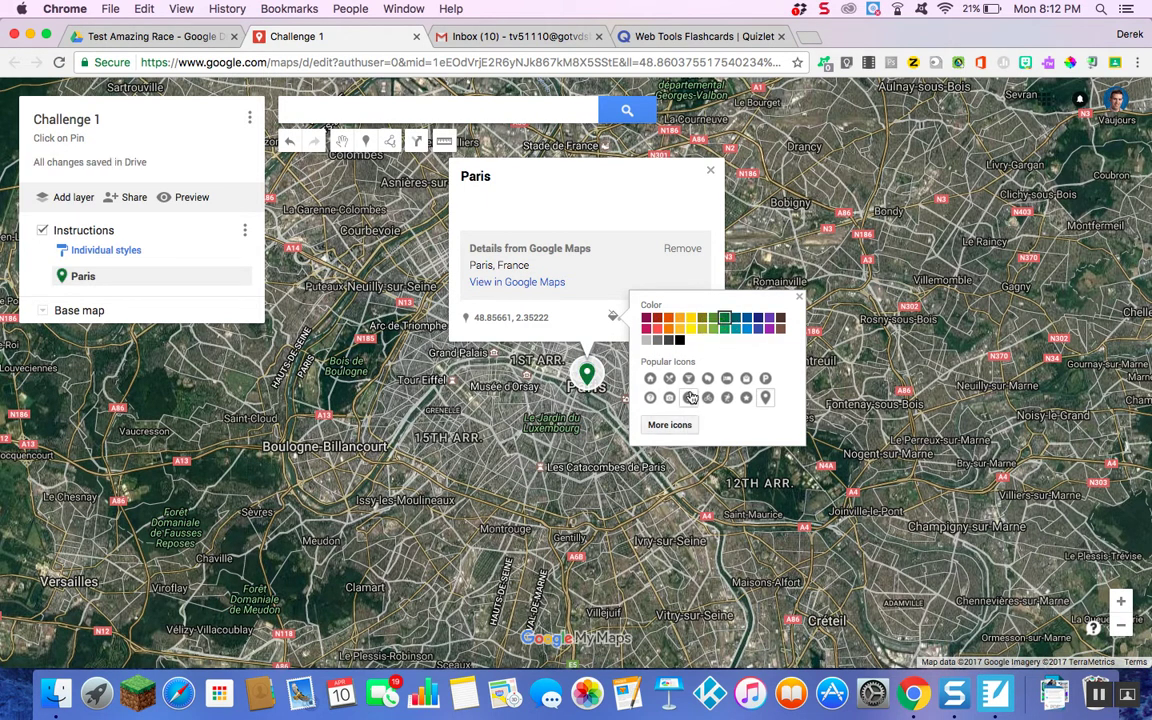
click(672, 426)
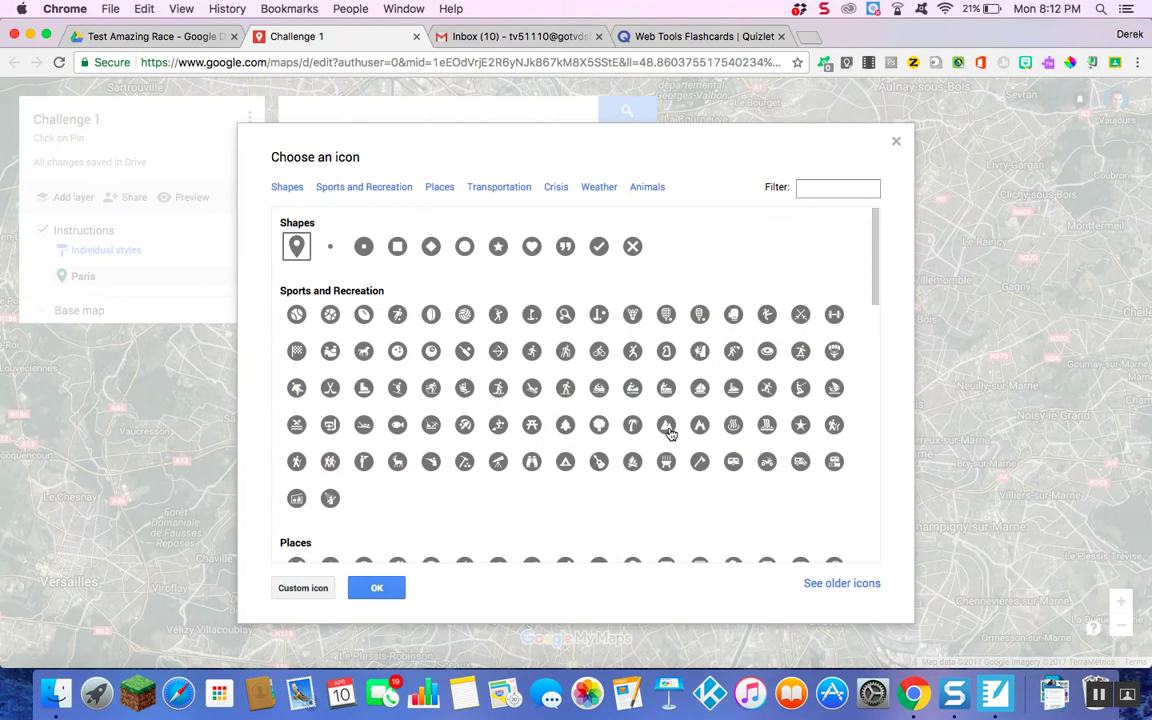
click(632, 351)
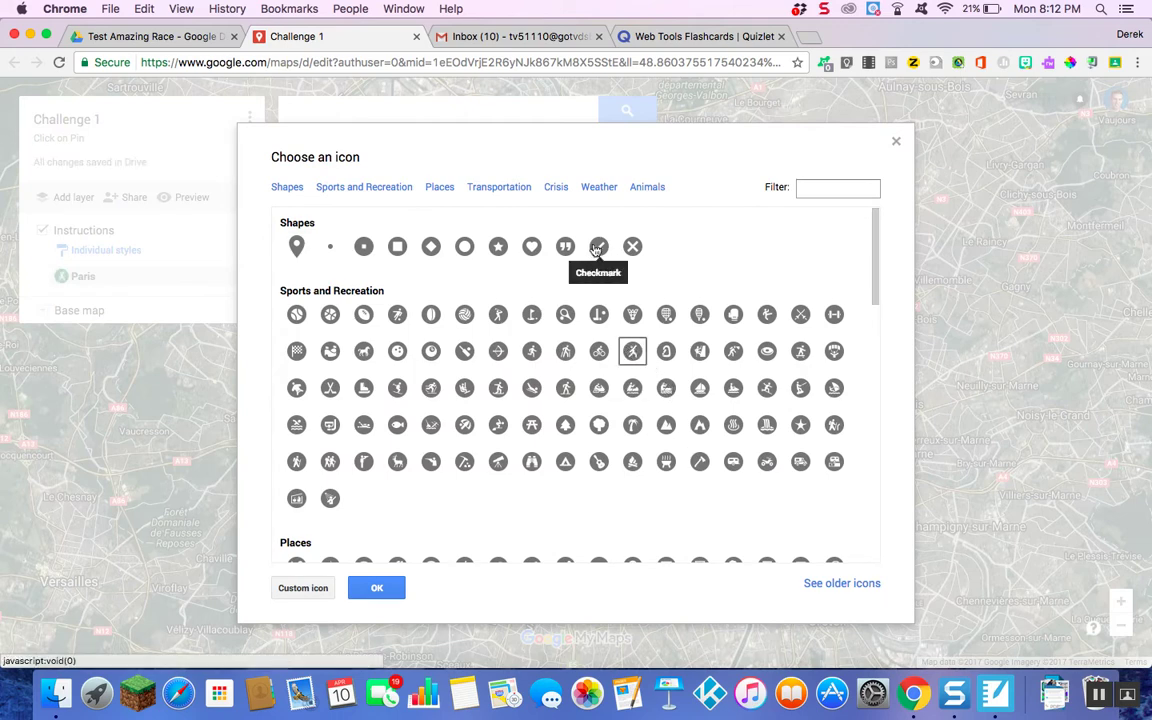
click(600, 247)
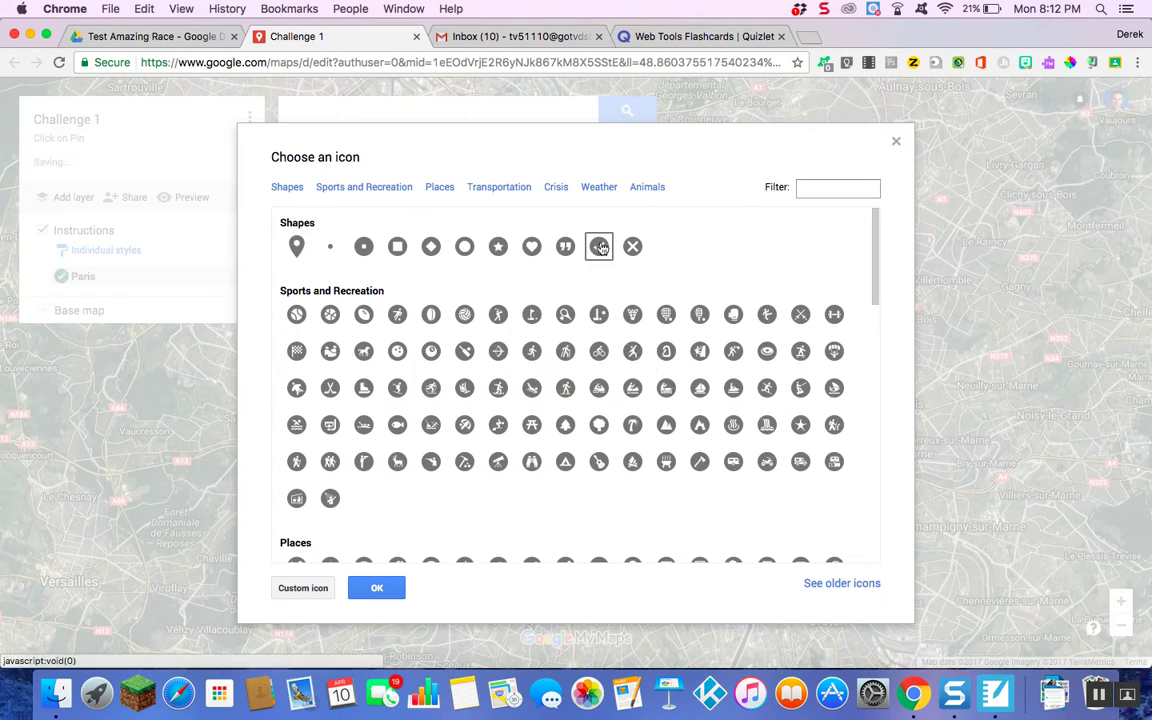
click(377, 588)
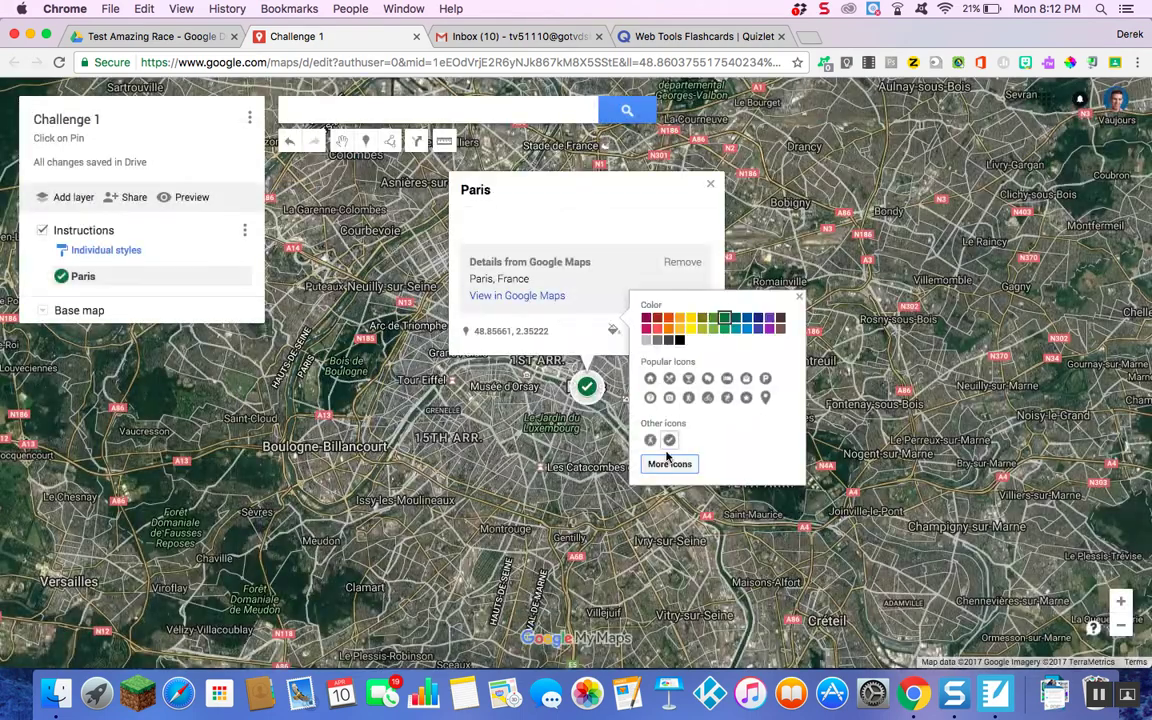
click(652, 217)
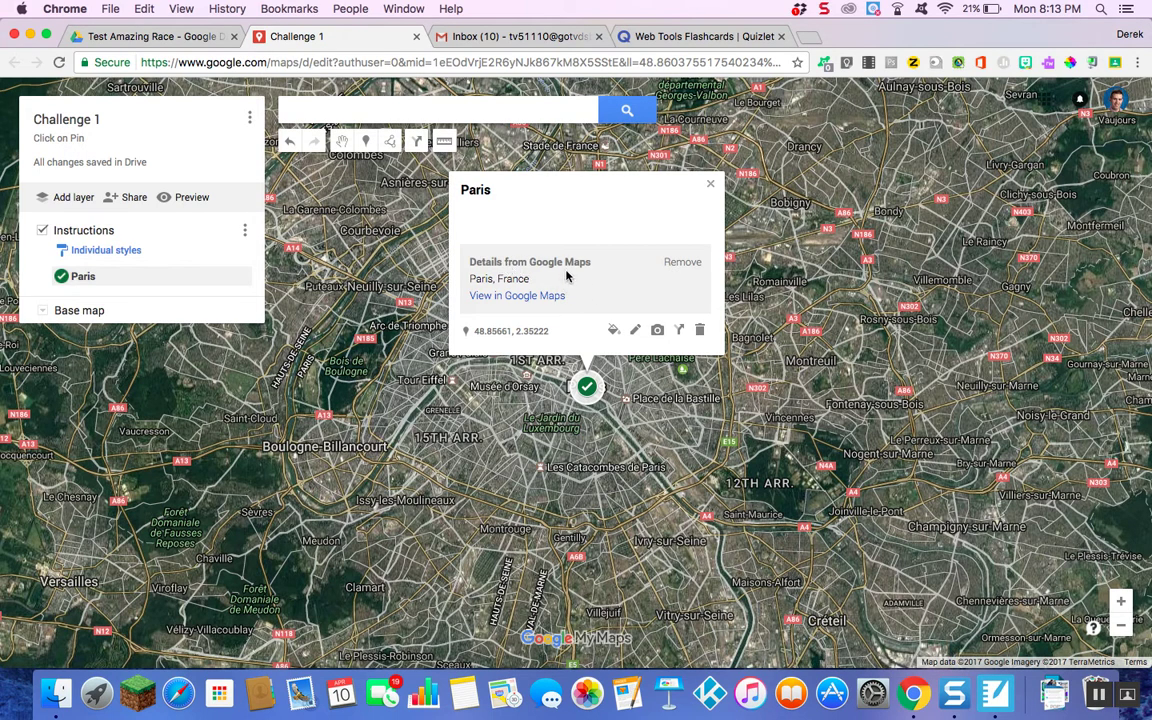
Step: Remove the Google Maps details from the Paris marker and save "Test:" as its description
click(682, 262)
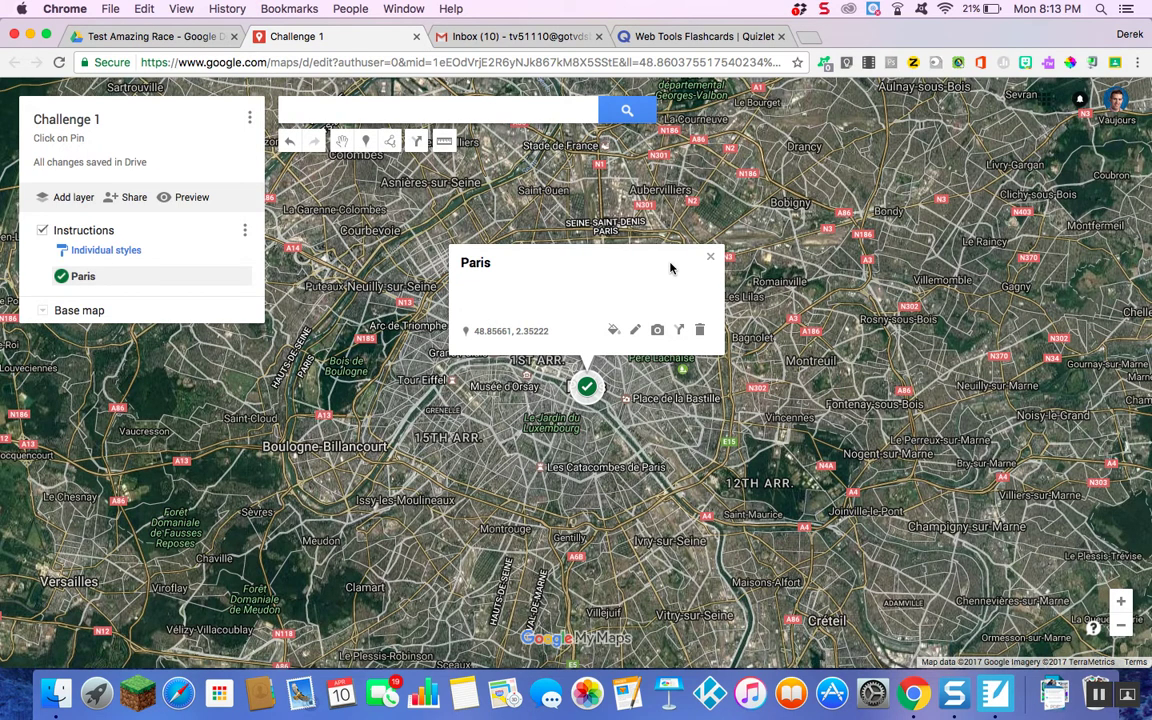
click(636, 331)
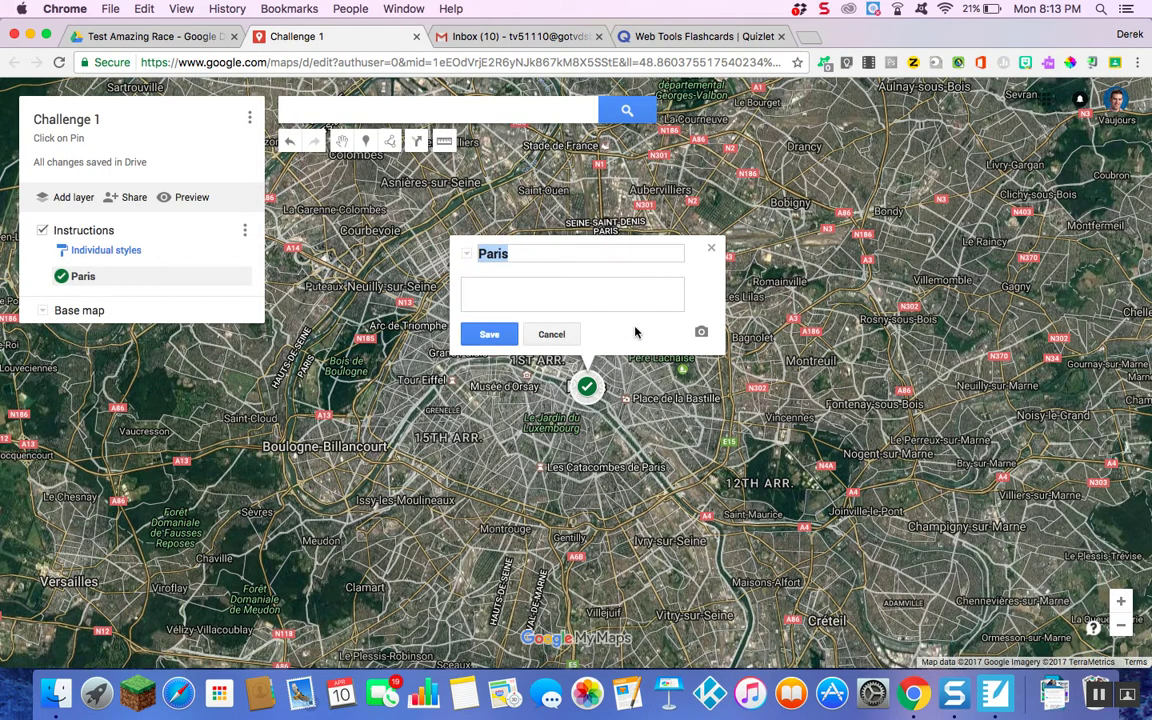
click(572, 297)
text(Test:)
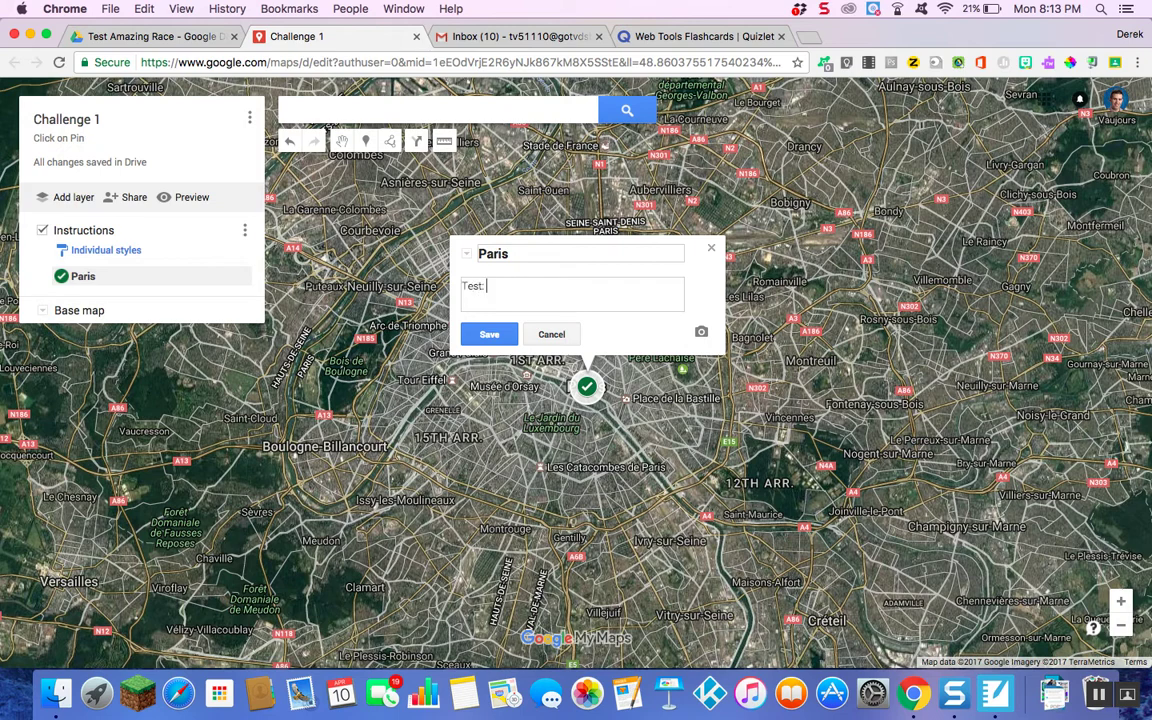
click(489, 334)
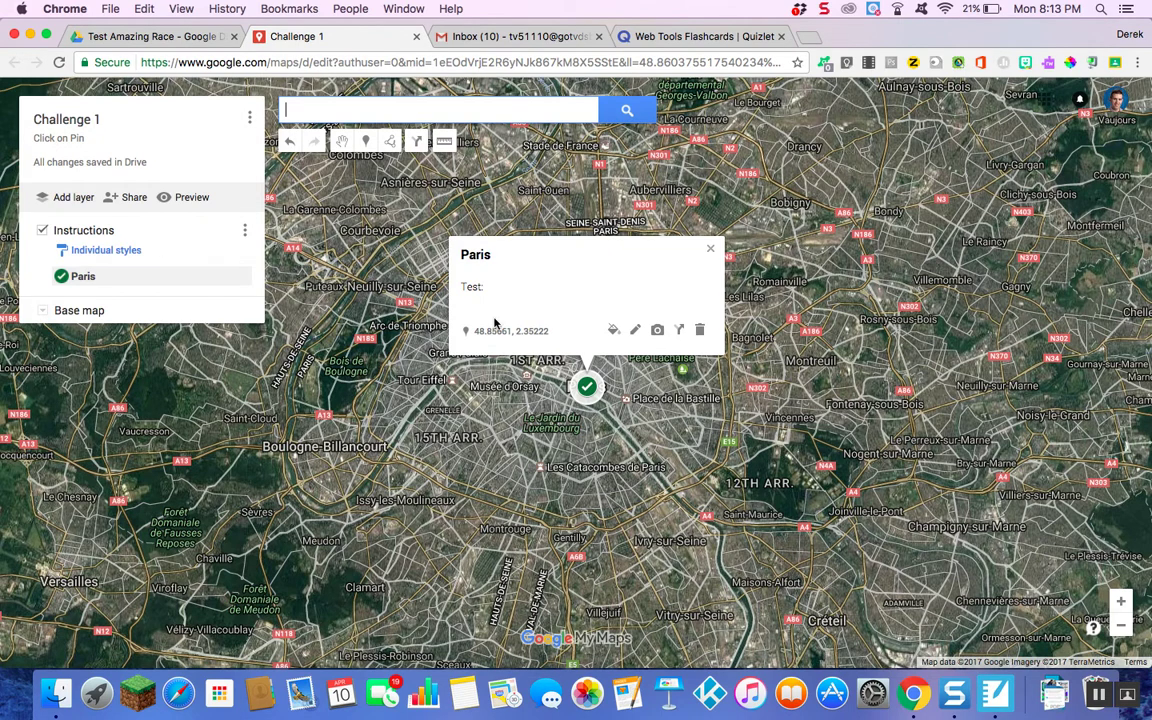
Step: Extend the Paris marker's description to "Test: What is my name?" and save it
click(636, 330)
click(550, 295)
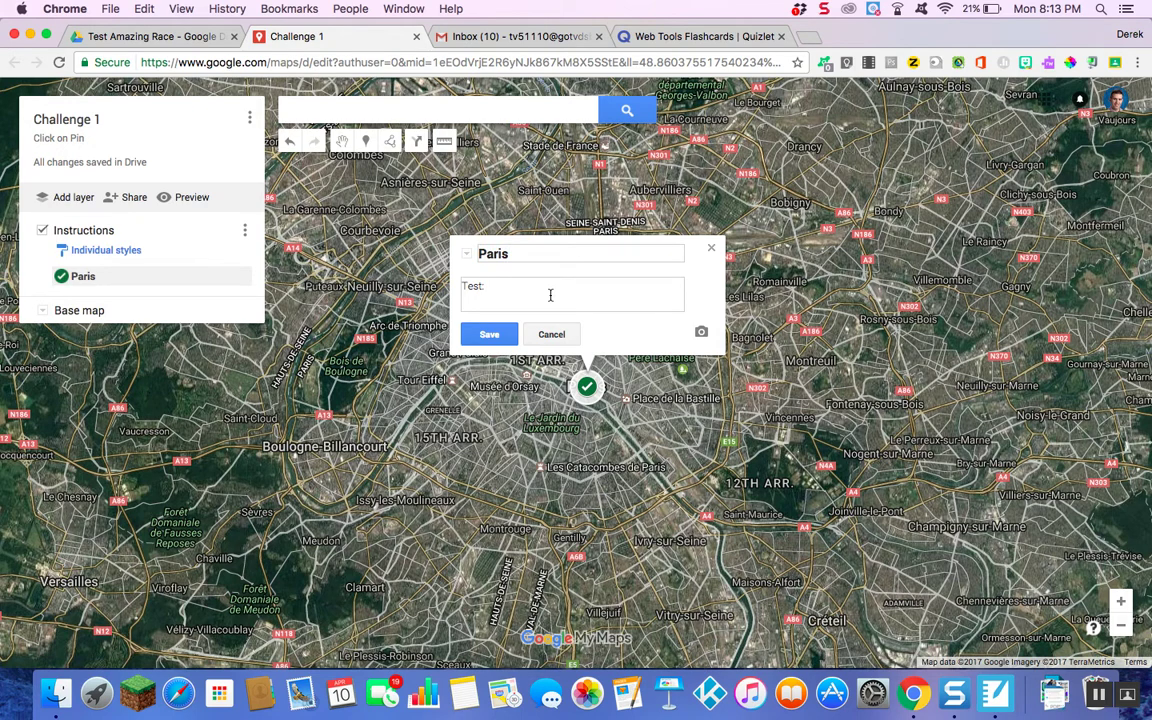
text(What is my name?)
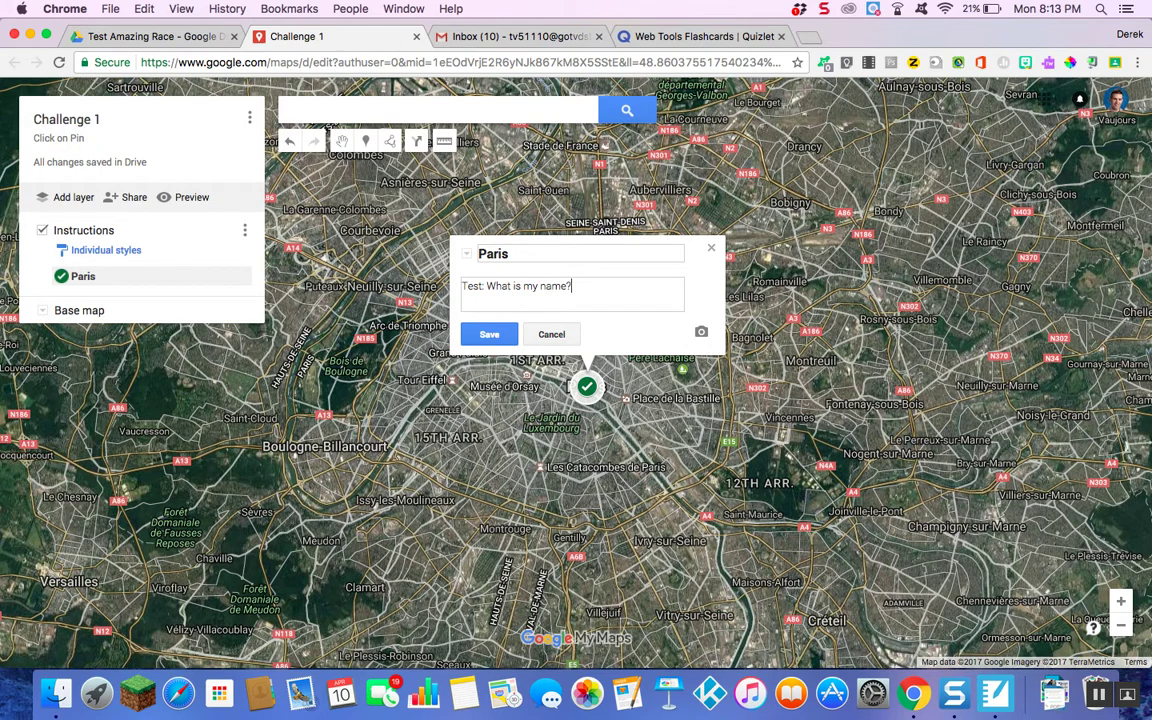
click(492, 336)
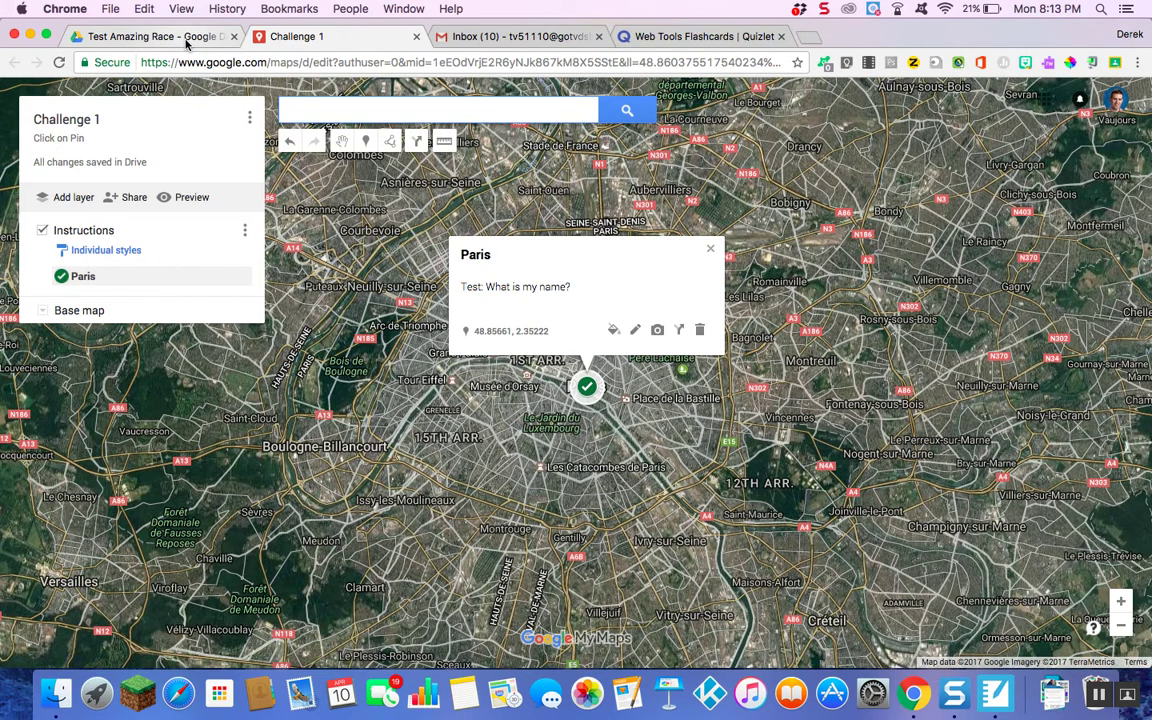
Step: Return to the Test Amazing Race folder in Google Drive and create a new Google Form there
click(186, 43)
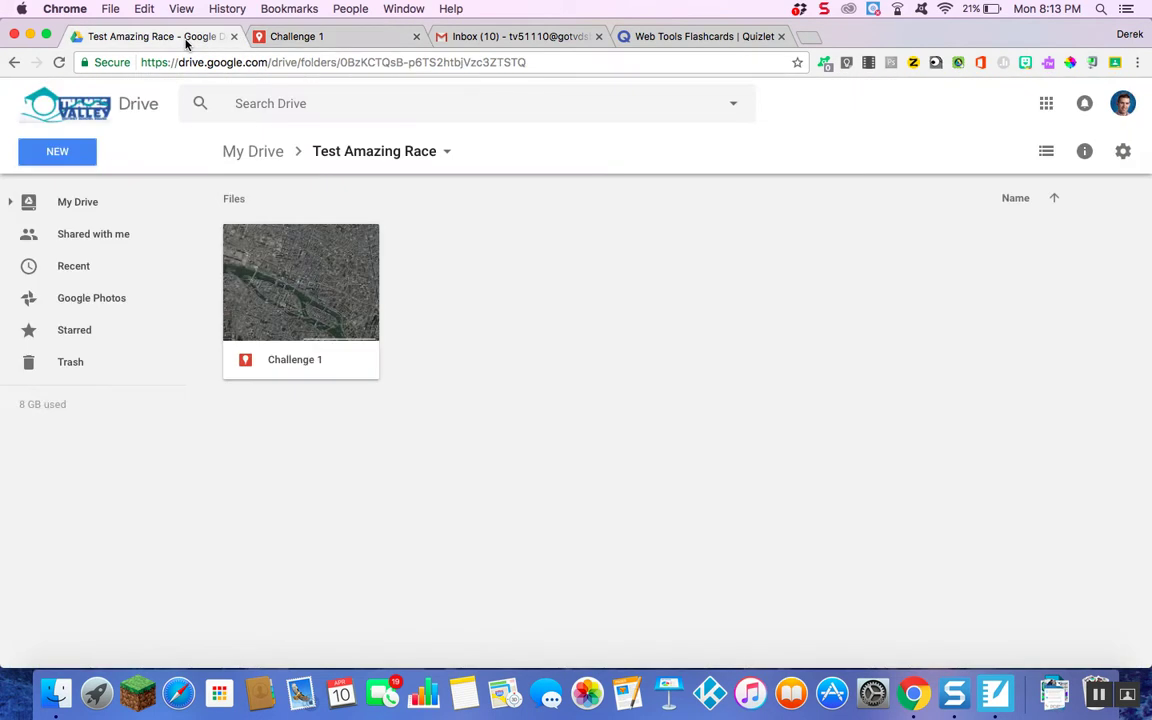
click(62, 153)
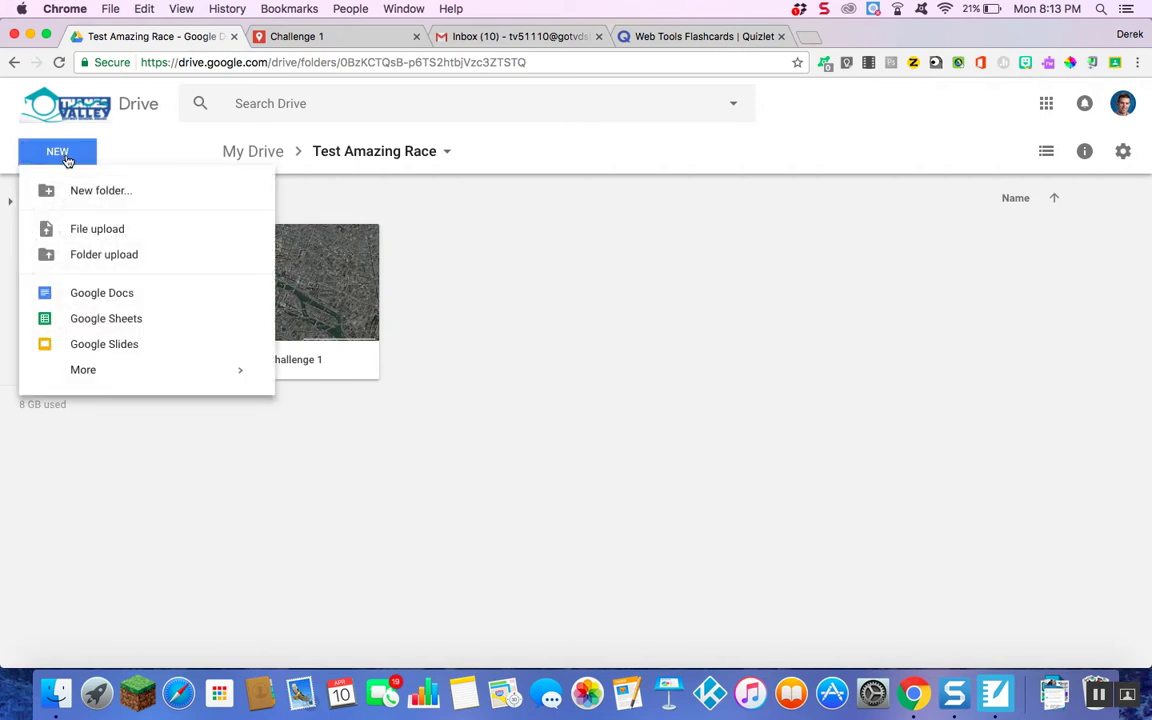
mouse_move(165, 379)
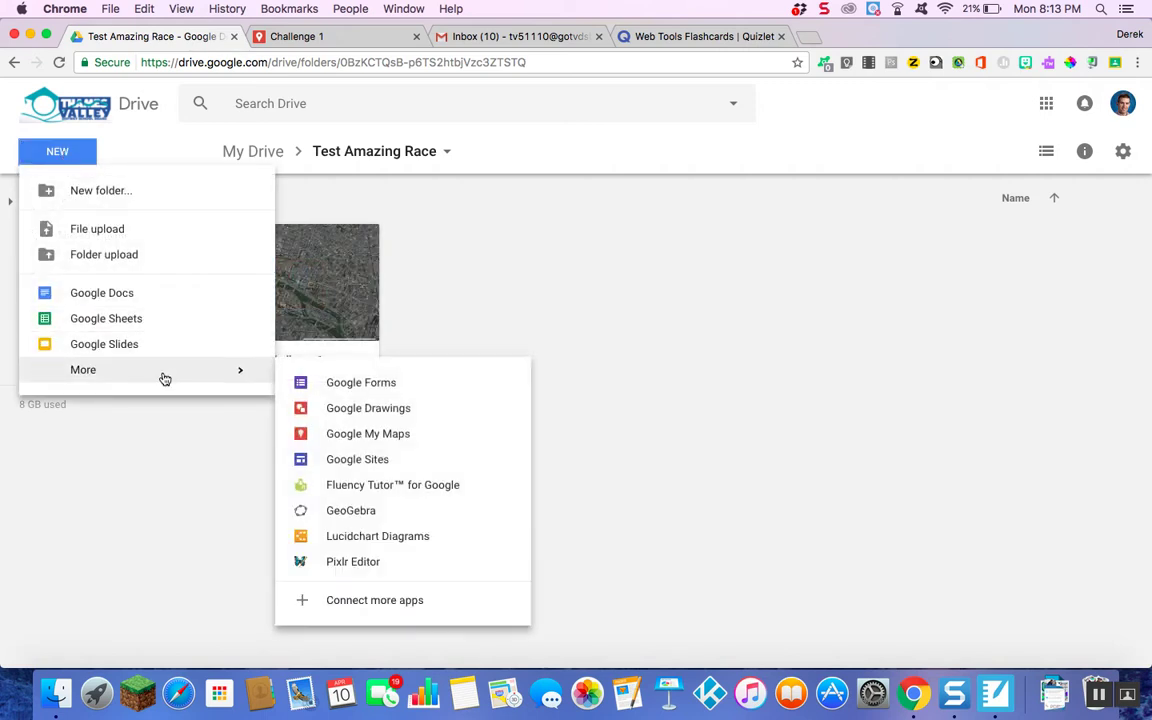
click(378, 389)
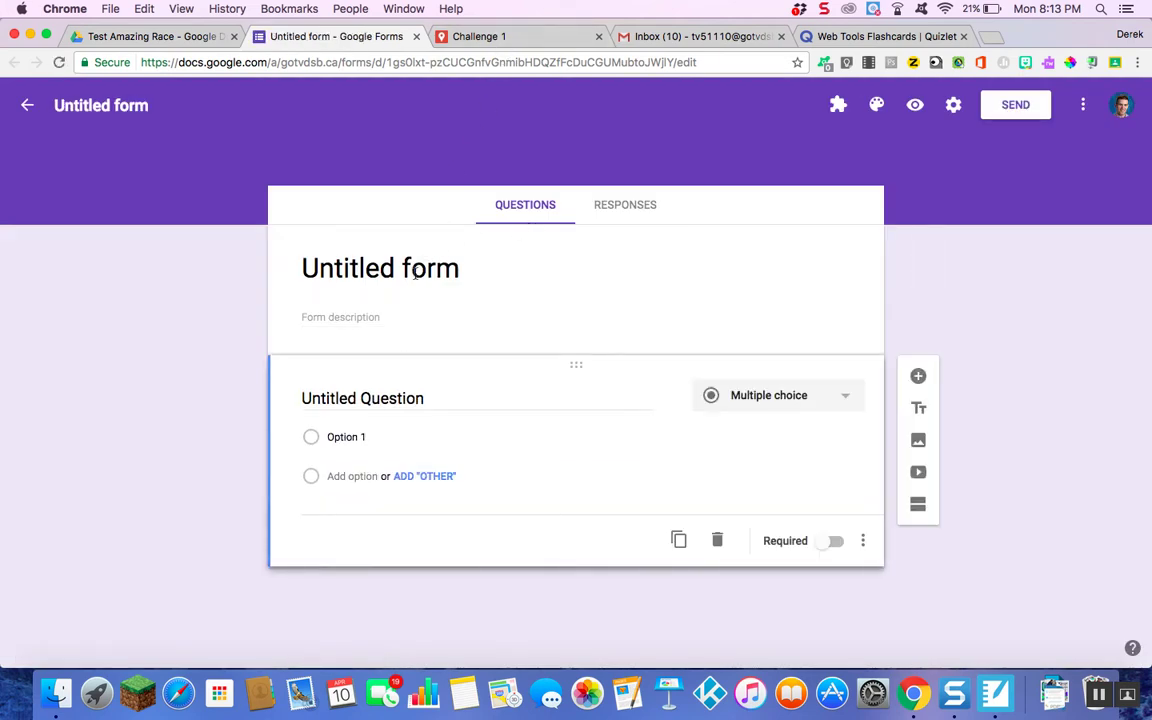
Step: Title the new form "Challenge 1: Submission"
click(375, 255)
text(Challenhe)
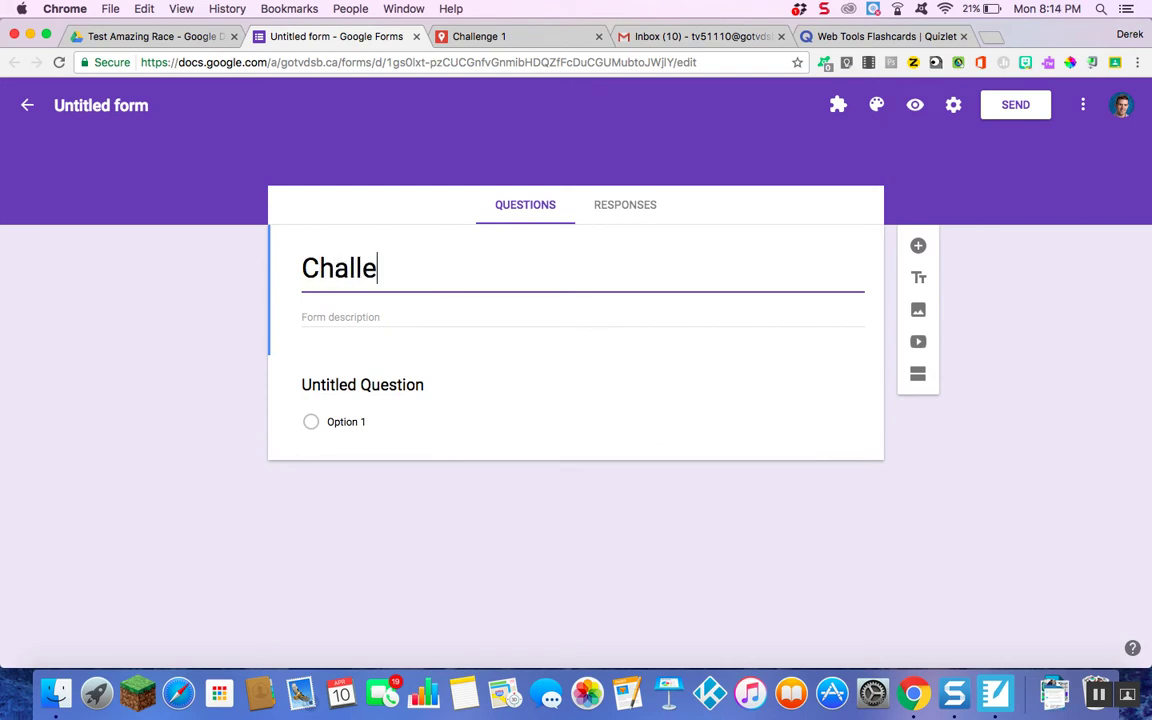
key(BackSpace)
key(BackSpace)
text(ge )
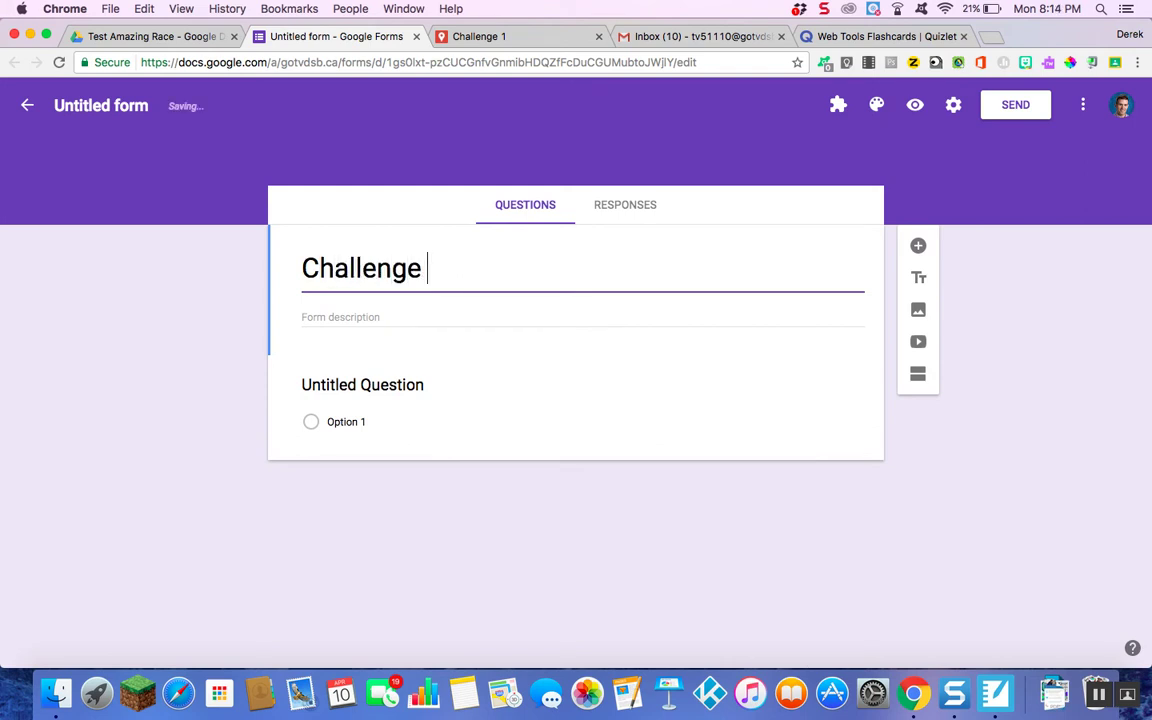
text(1: Submission)
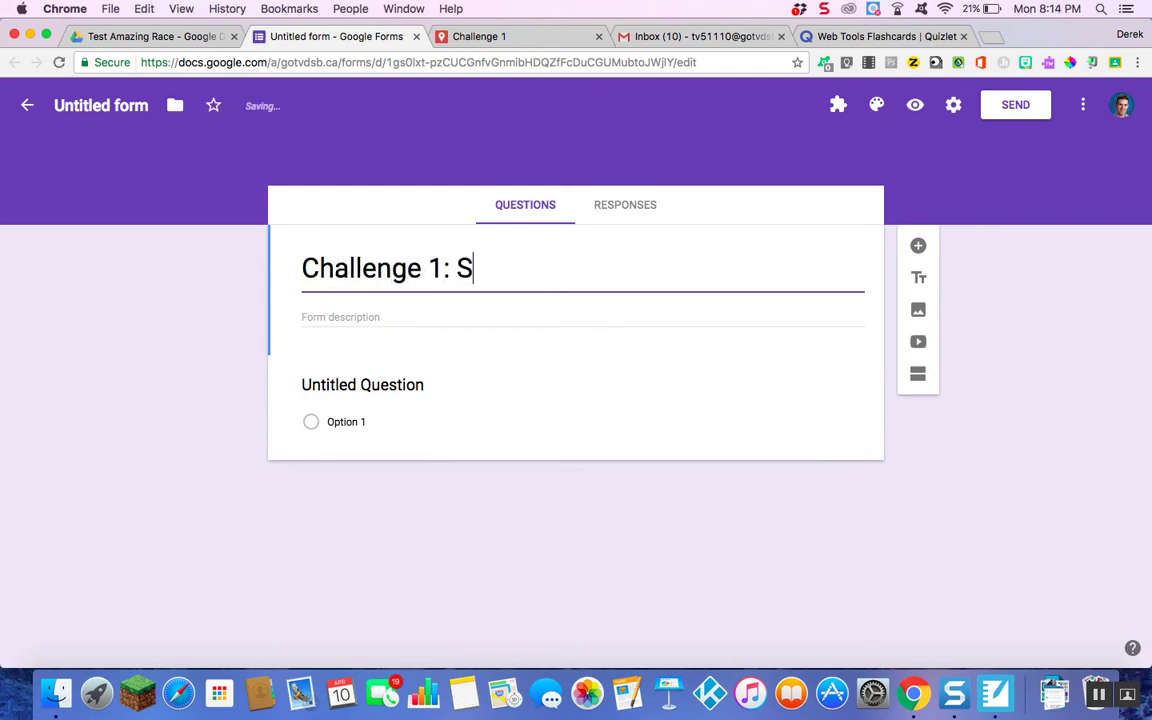
click(375, 330)
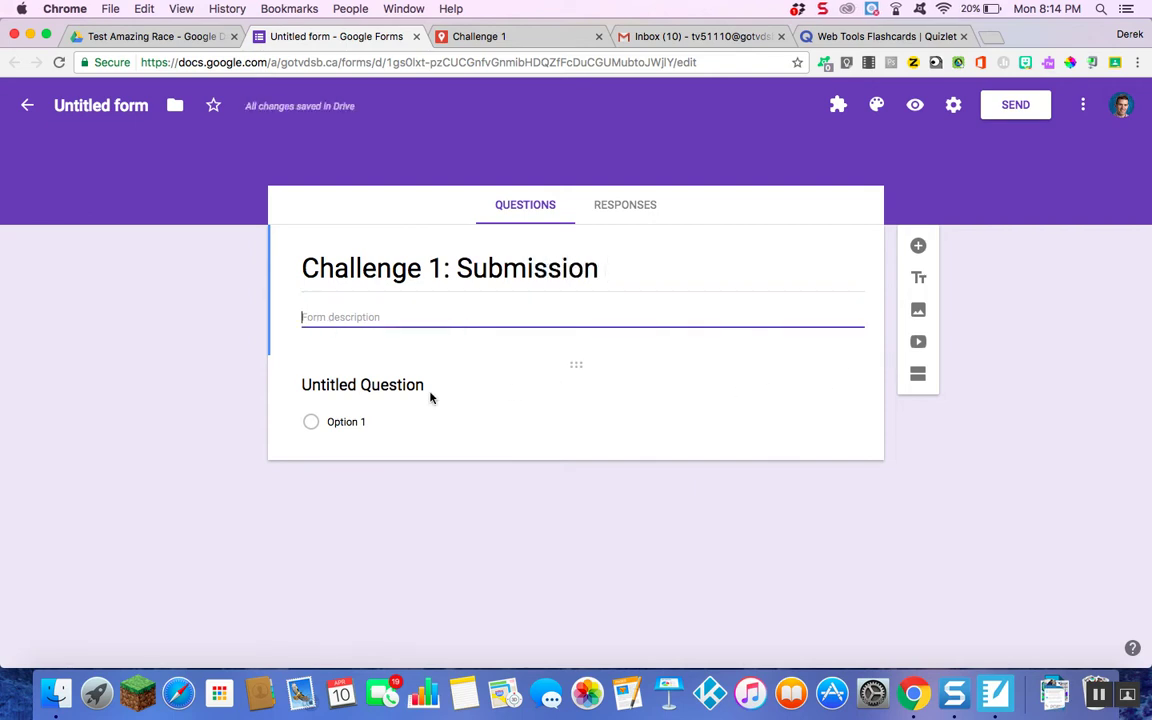
Step: Change the untitled question to a short answer and name the form file "Challenge 1: Submission"
click(440, 394)
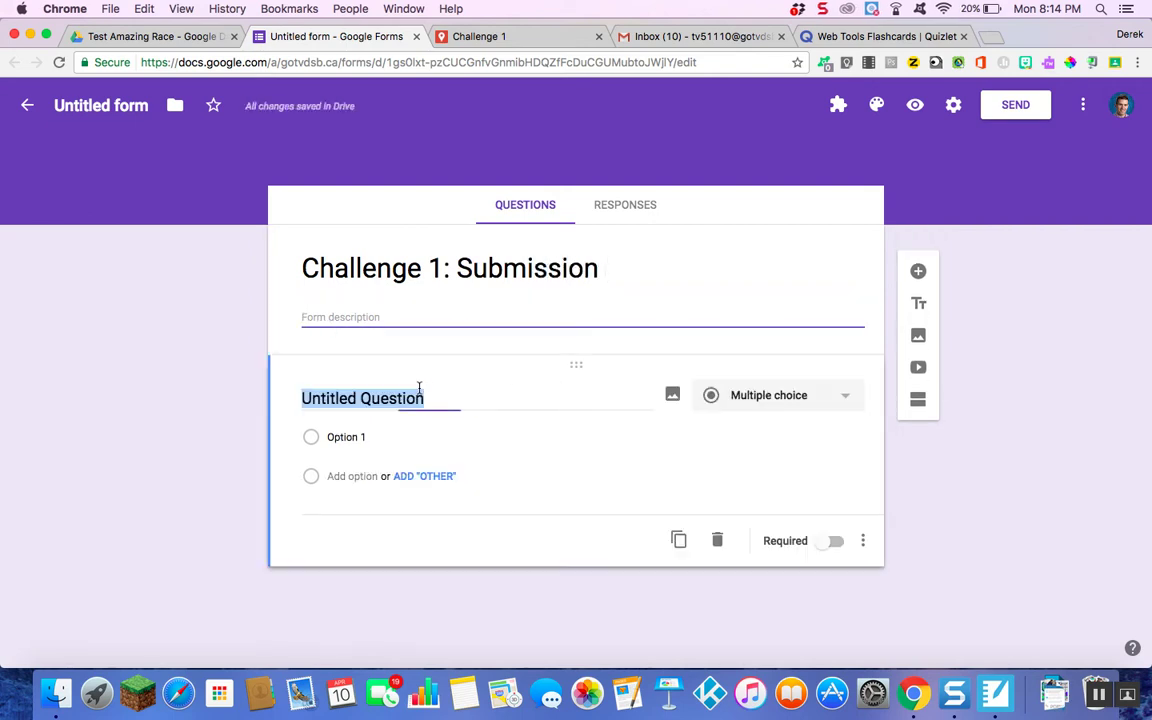
click(836, 398)
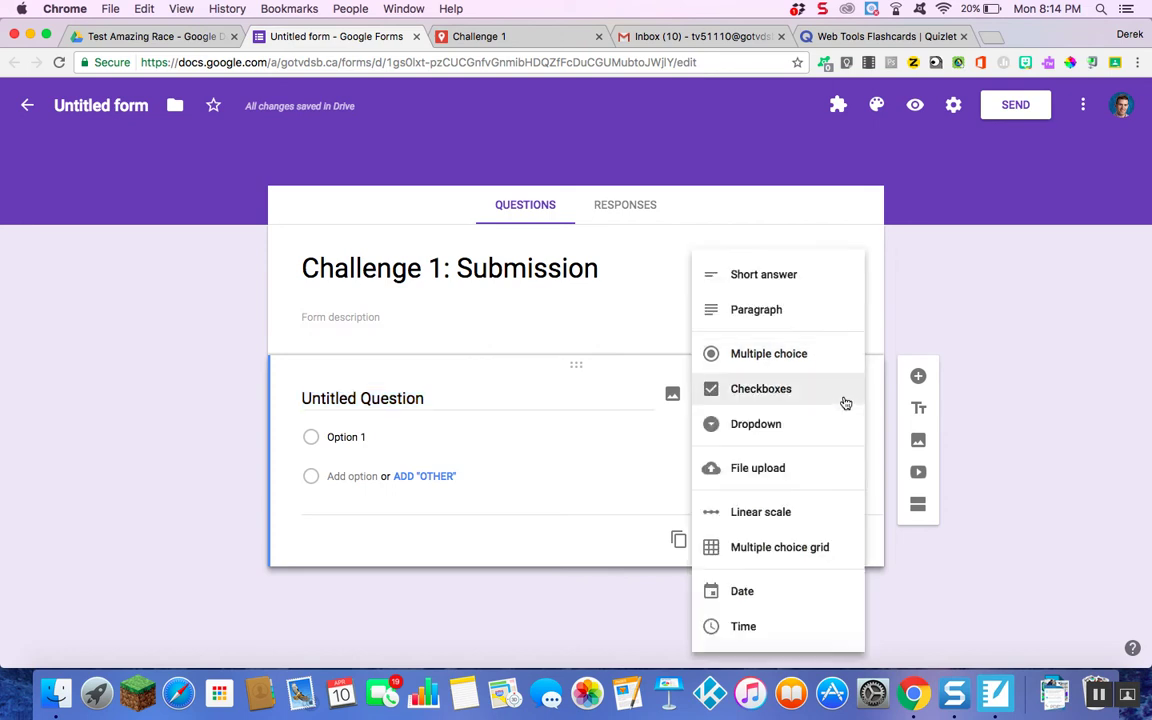
click(790, 273)
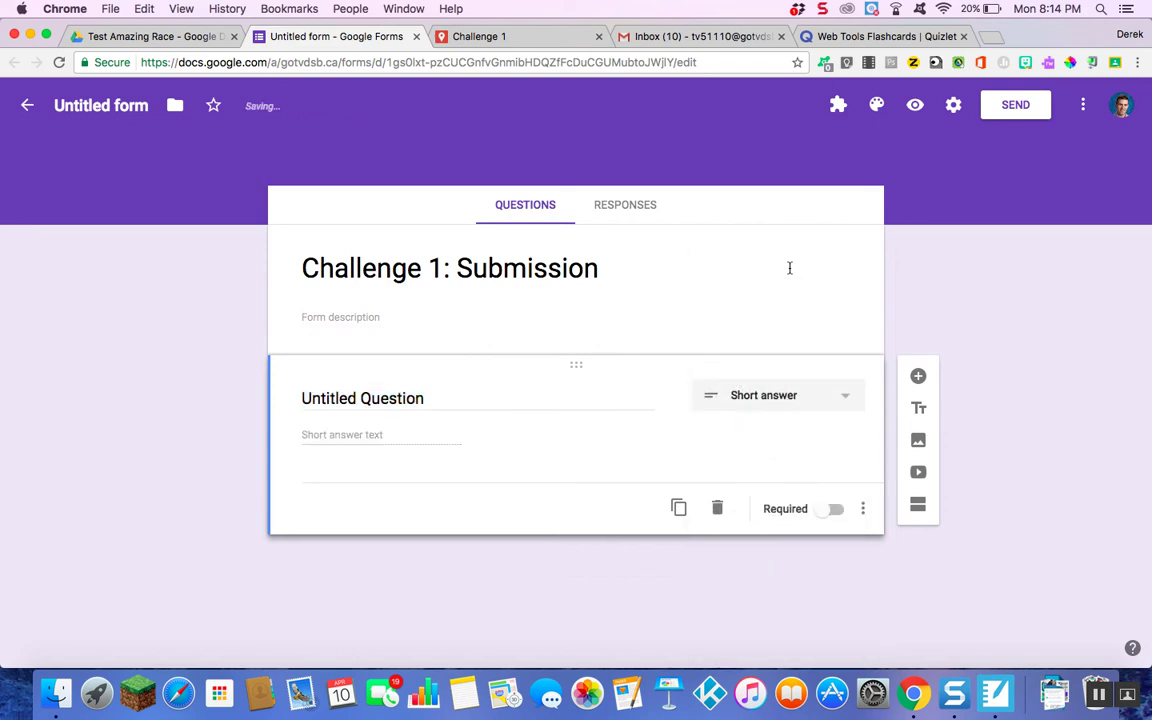
click(848, 395)
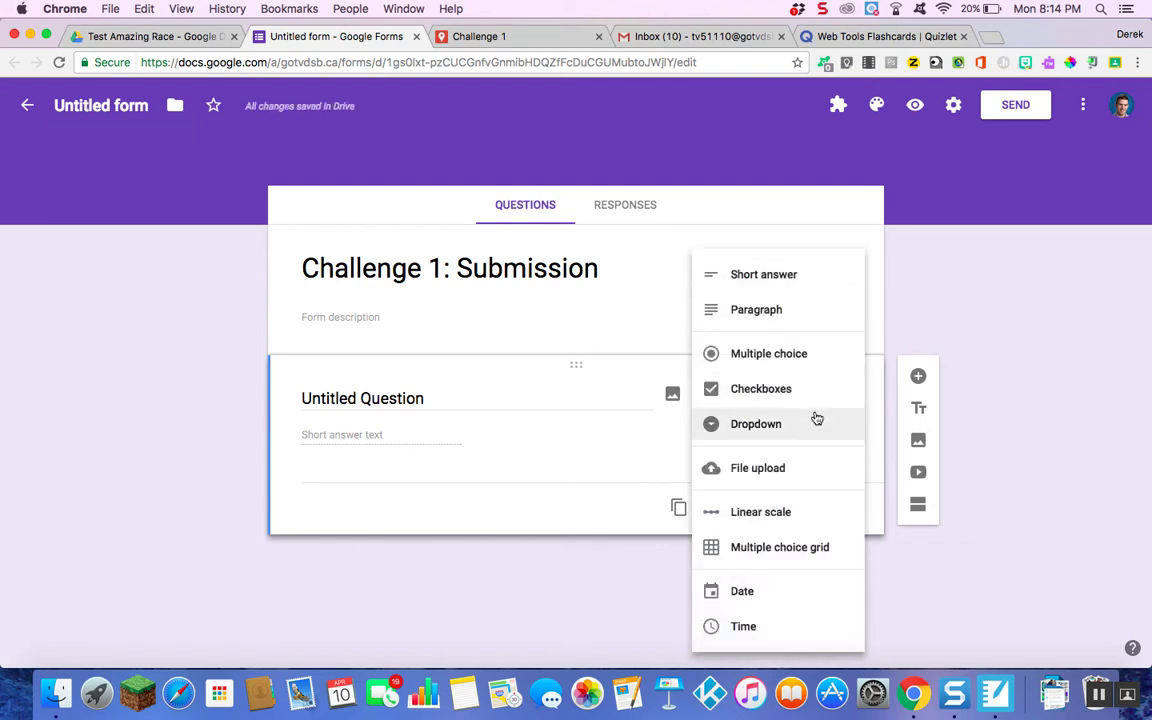
click(907, 335)
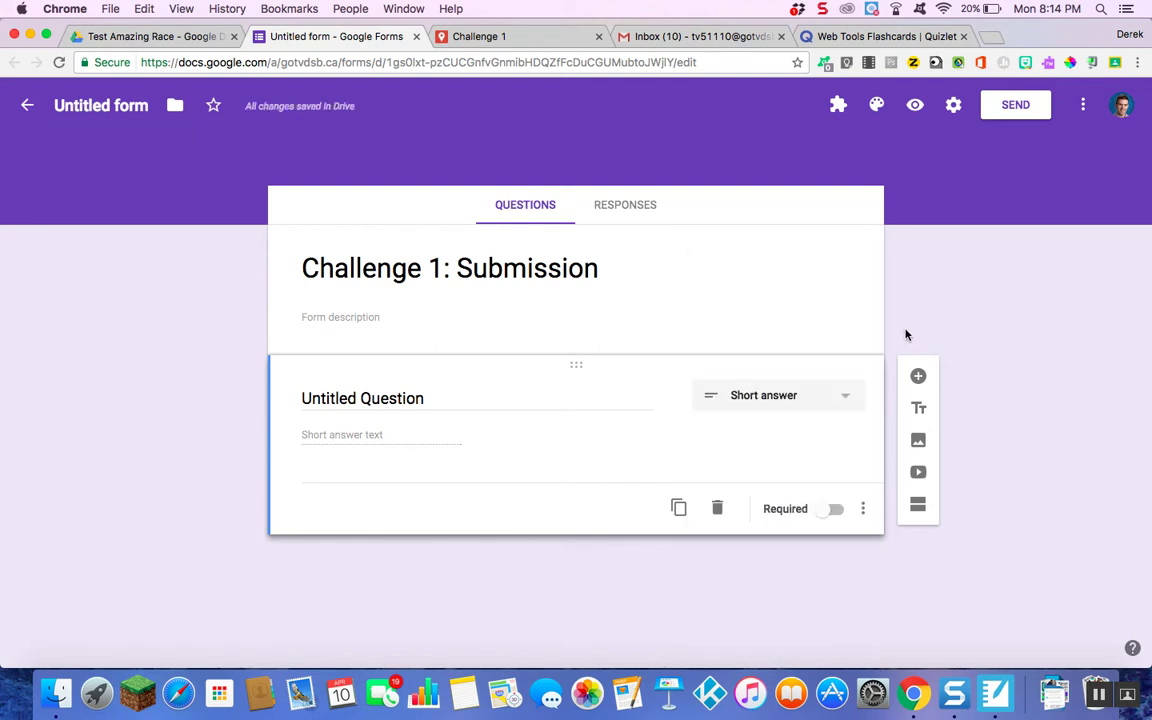
click(110, 106)
click(145, 380)
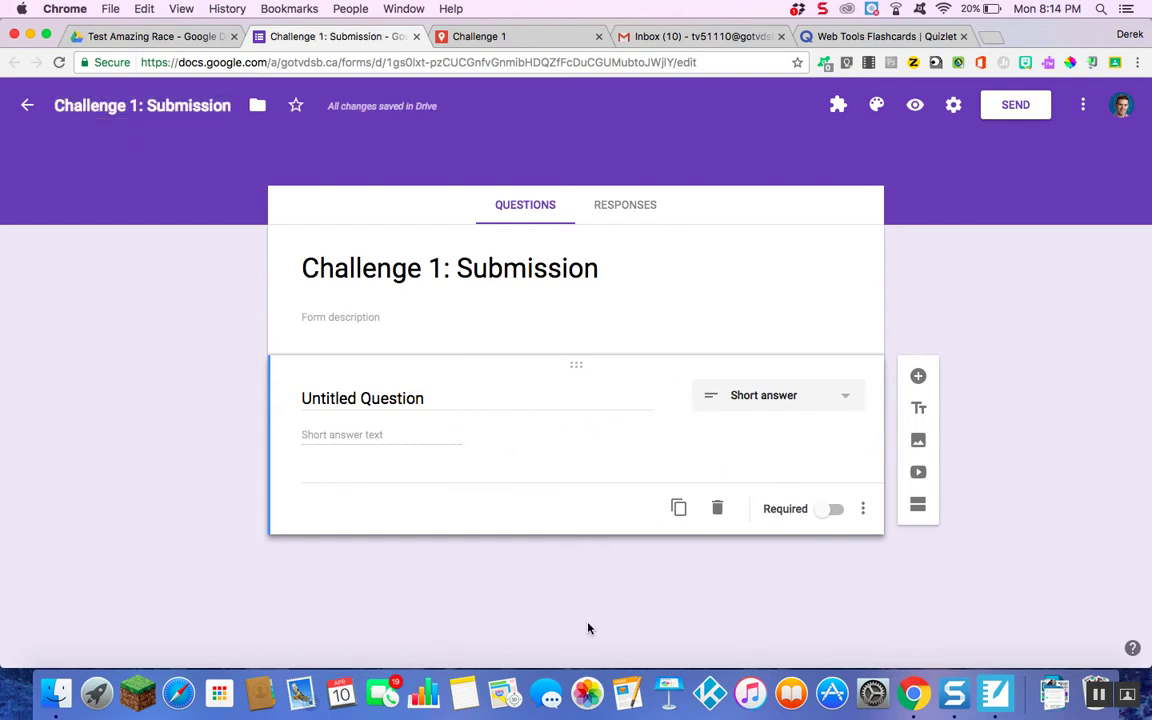
Step: Make the short-answer question required and turn on data validation for it
click(822, 512)
click(863, 512)
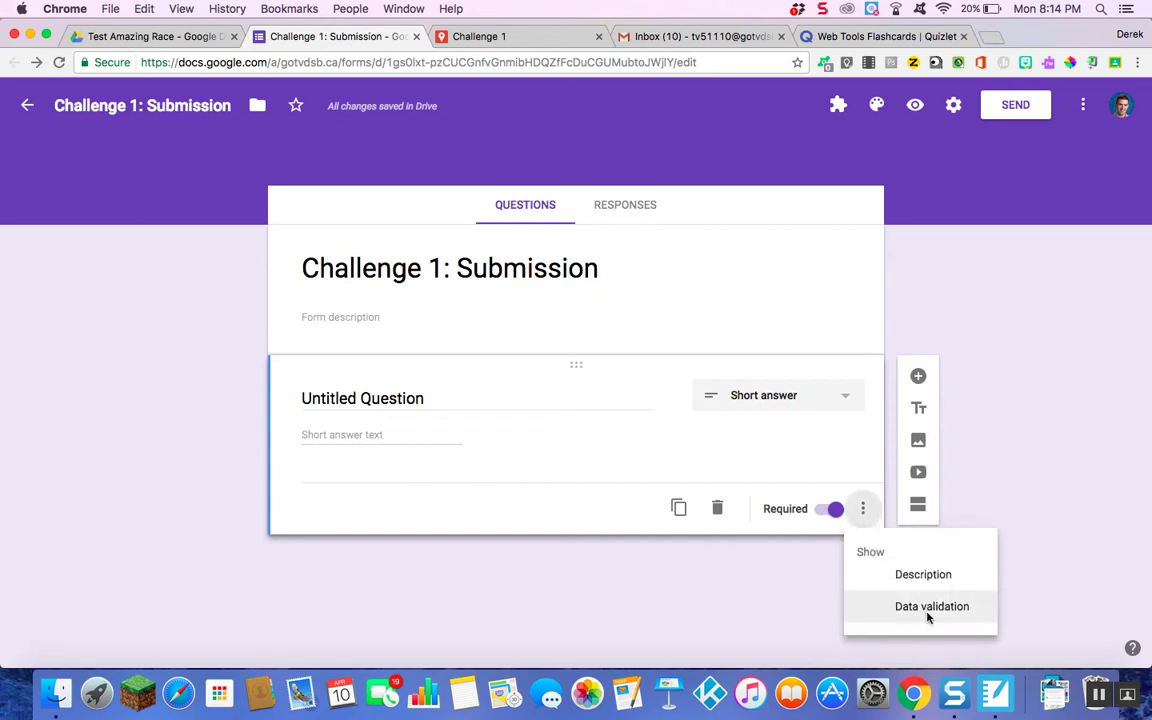
click(930, 608)
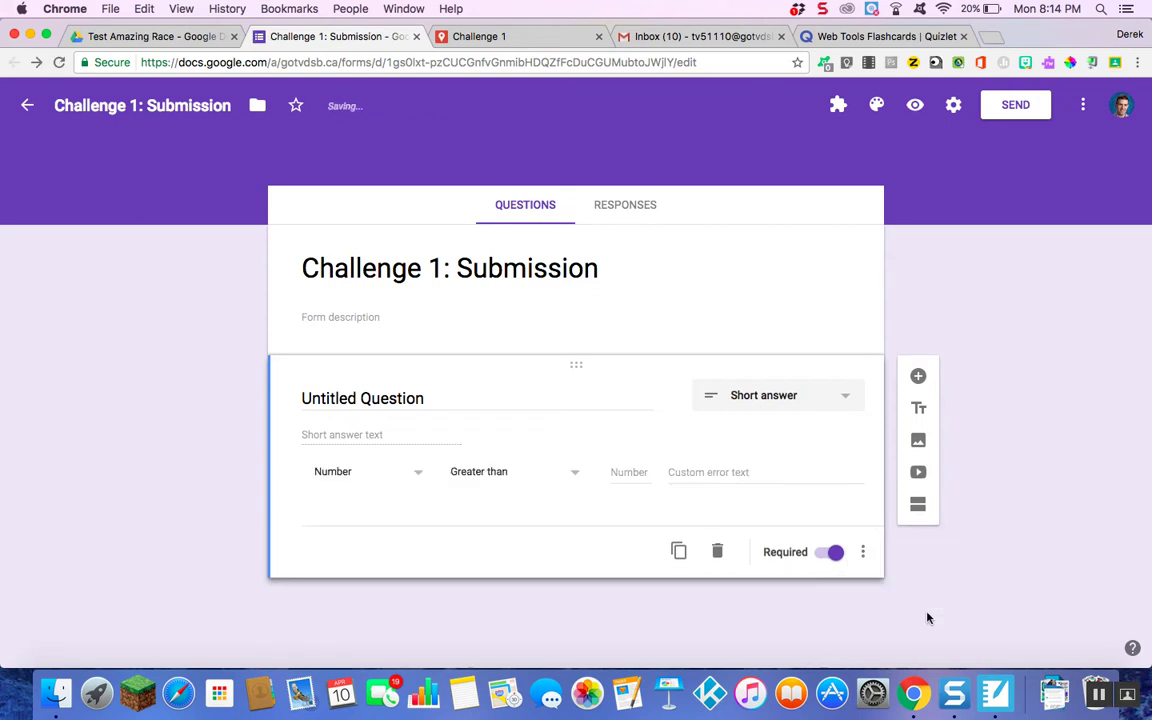
click(418, 476)
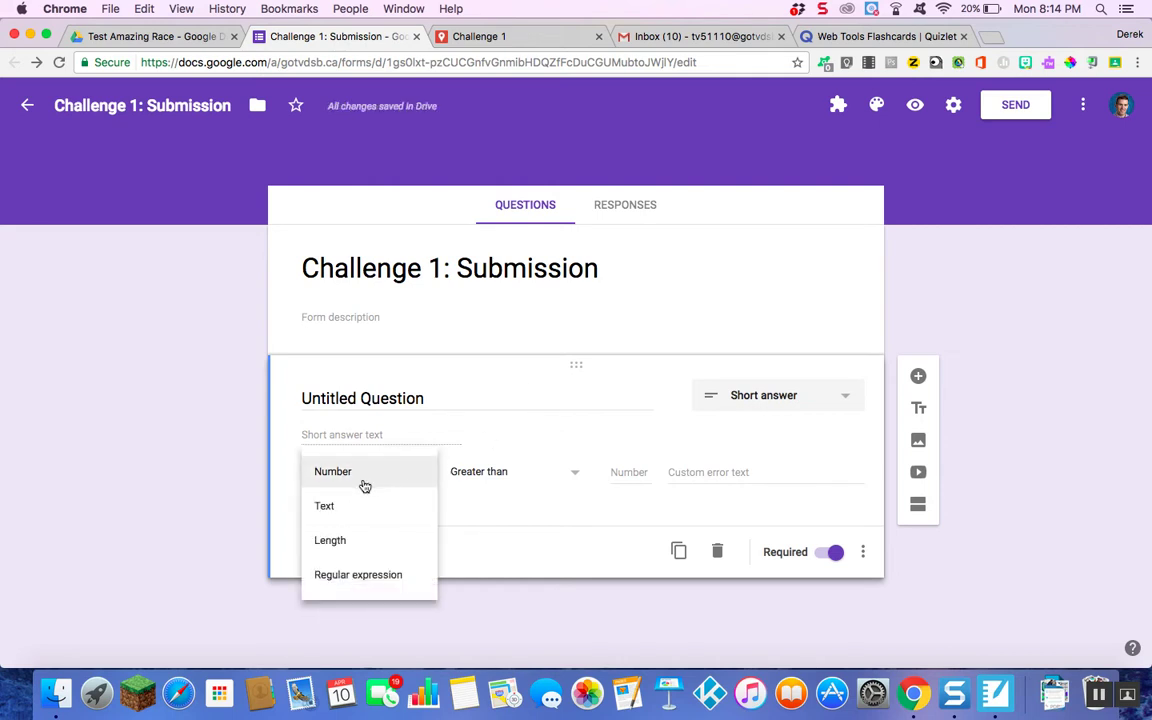
Step: Enter "What is my name?" as the question text
click(365, 400)
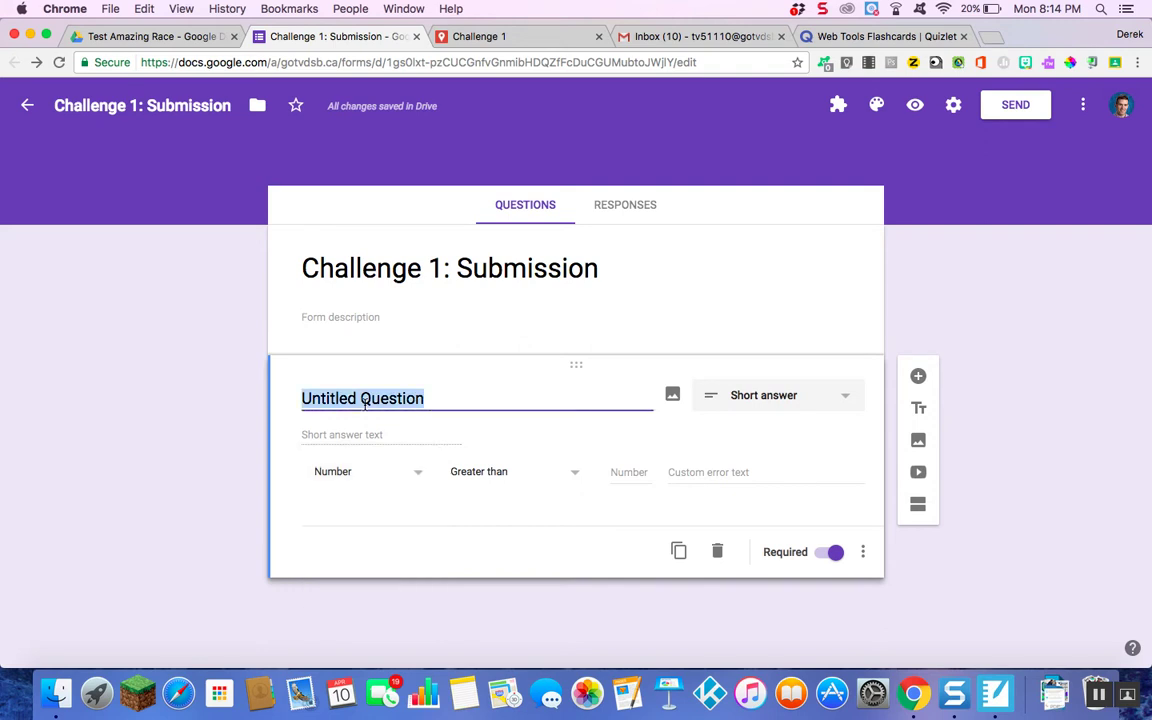
text(What is m)
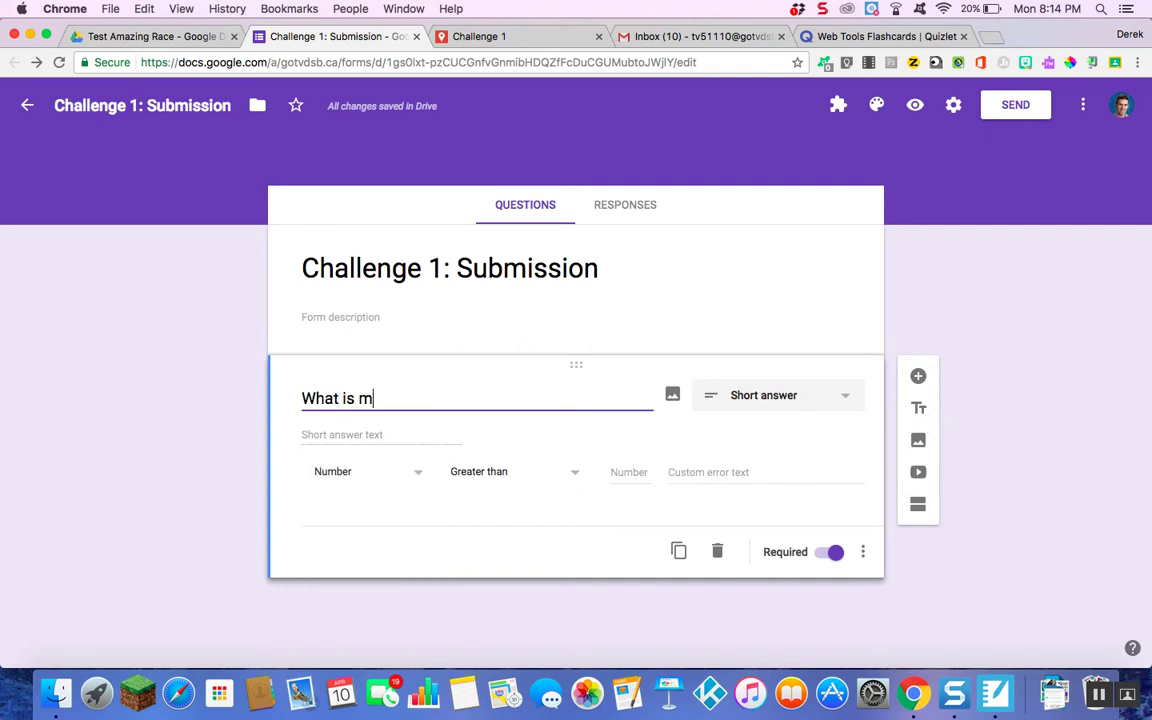
text(y name?)
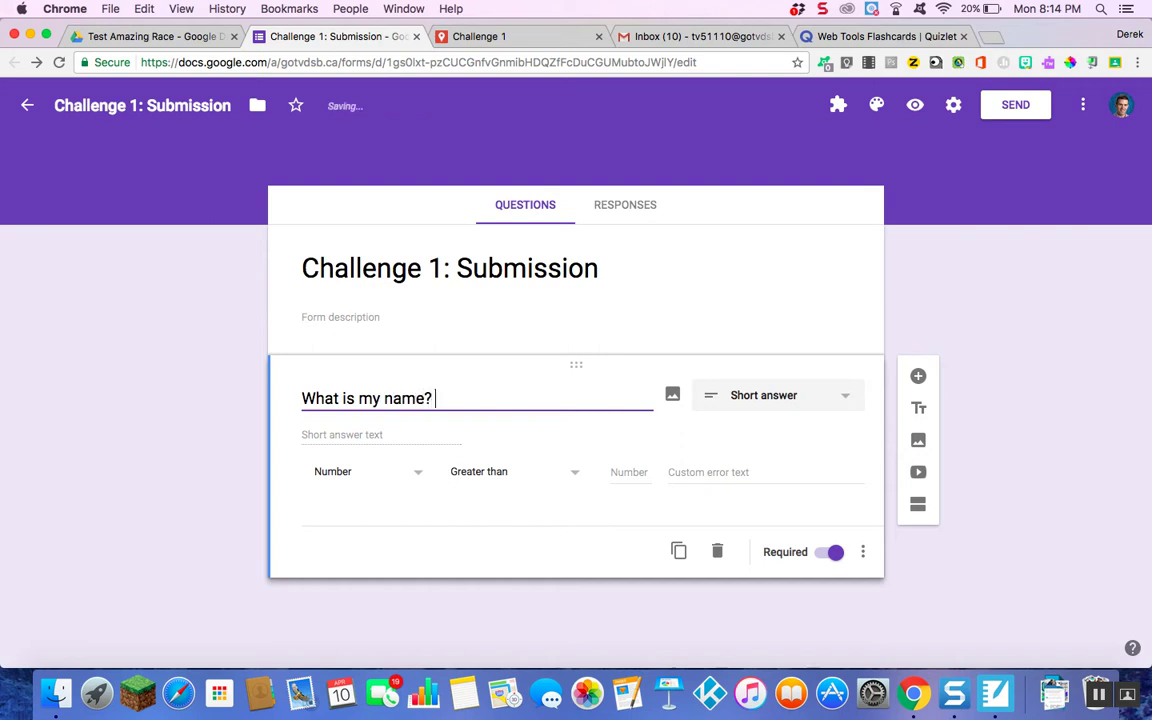
Step: Validate the answer as text that contains the expected first name in lowercase, with the custom error text "my name no caps no space"
click(414, 476)
click(401, 504)
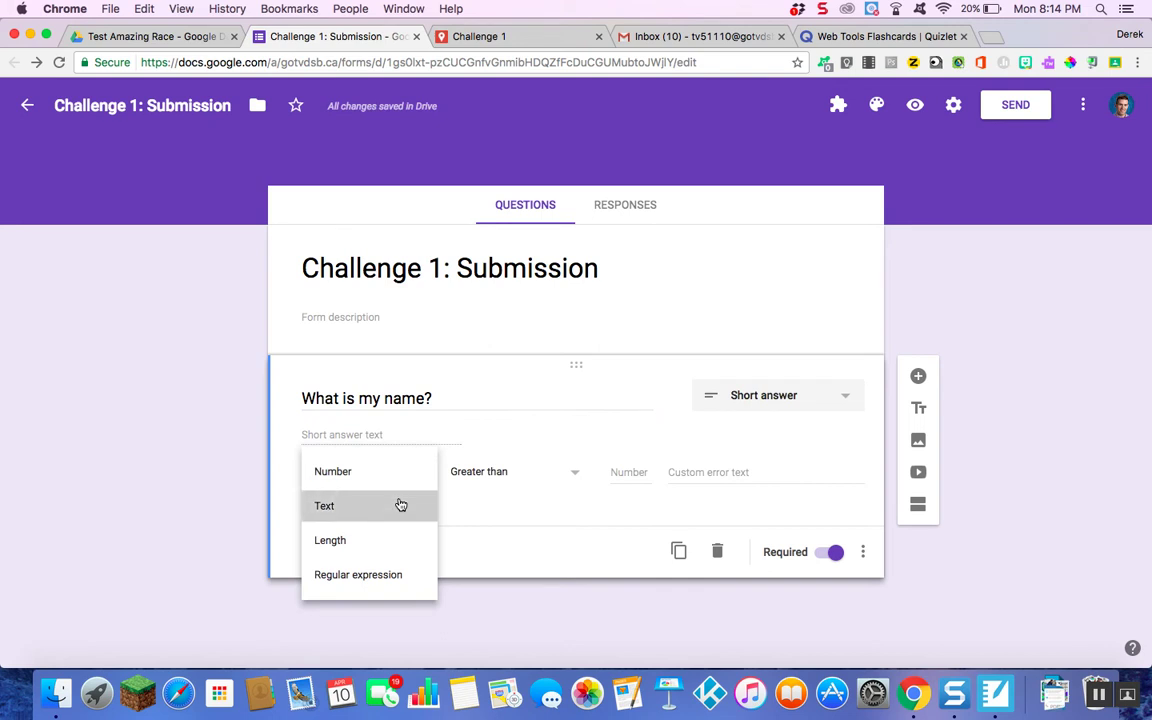
click(536, 474)
click(589, 500)
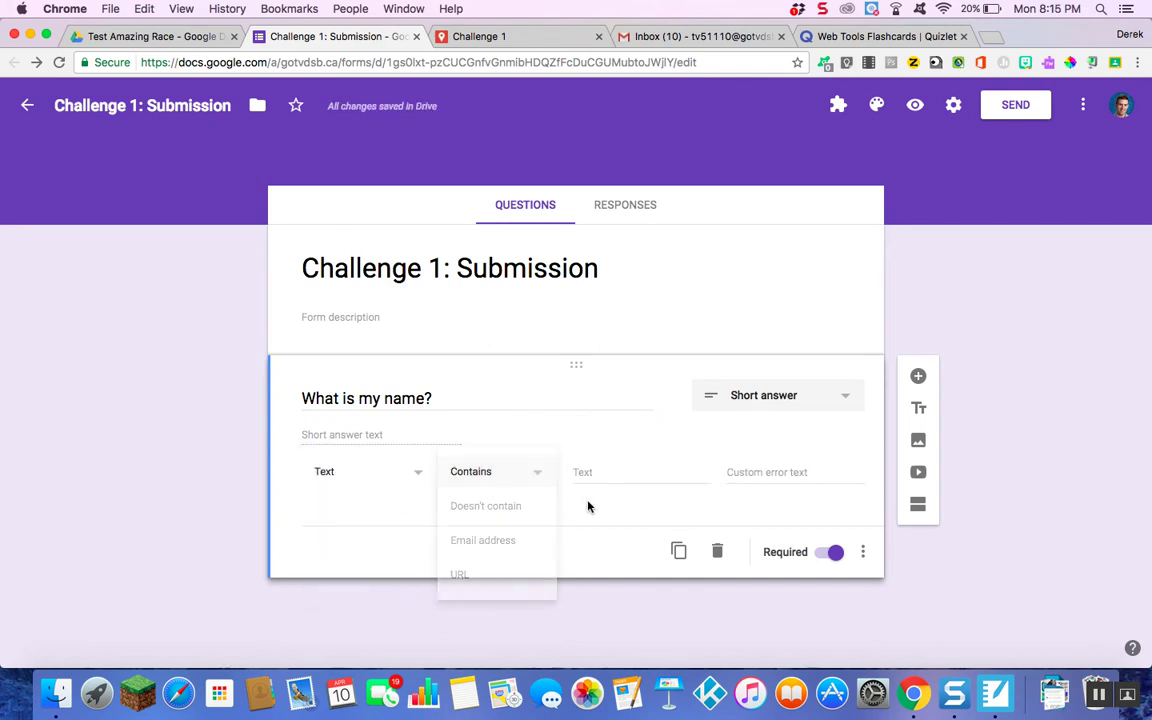
click(616, 469)
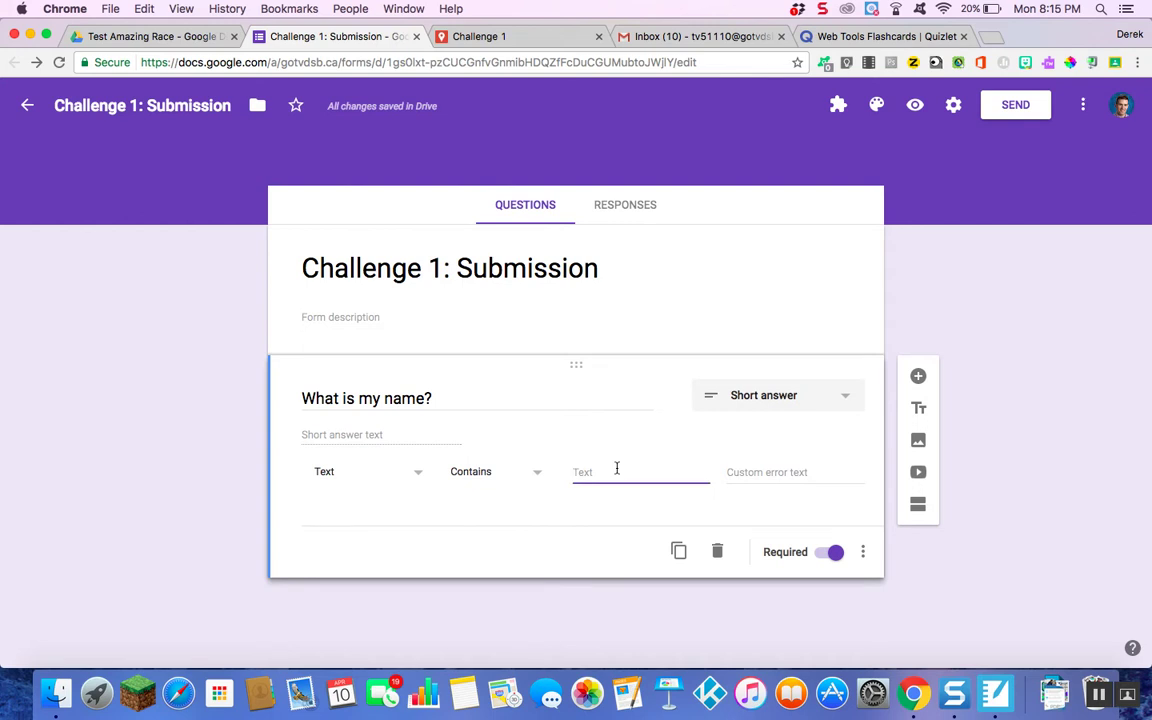
text(derek)
click(767, 472)
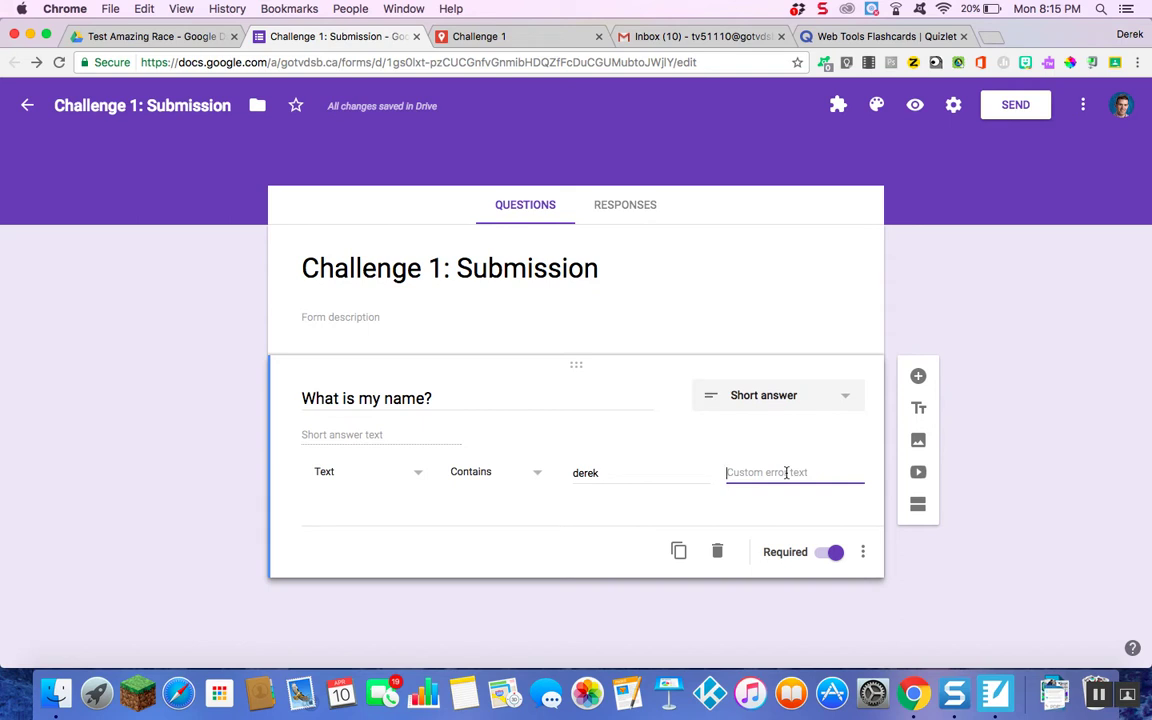
text(my name no caps no space)
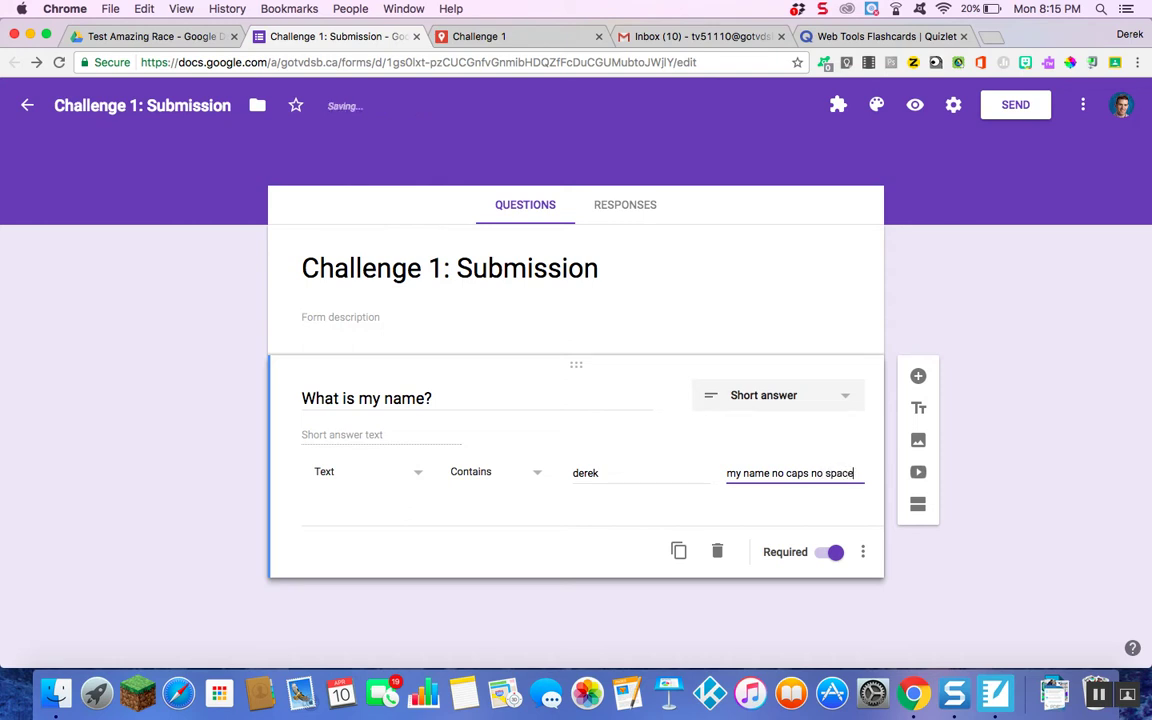
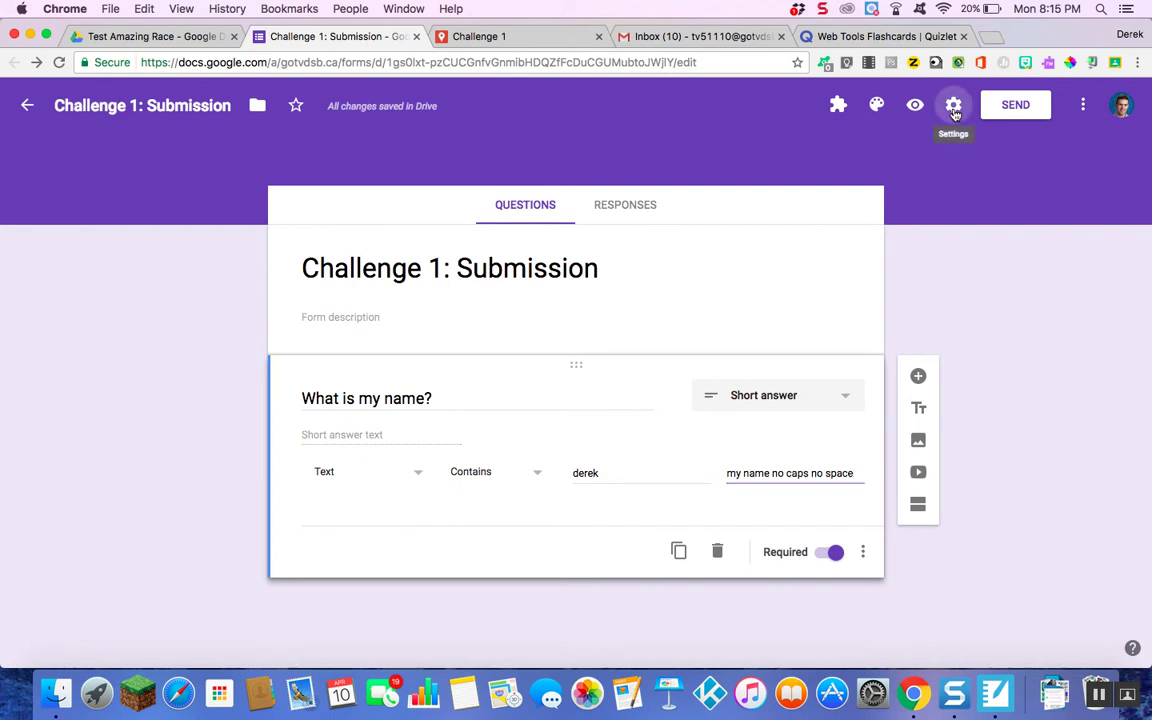
Step: Lift the form's restriction to Thames Valley District School Board users, set the confirmation message to "Awesome job keep moving!", and save the settings
click(954, 112)
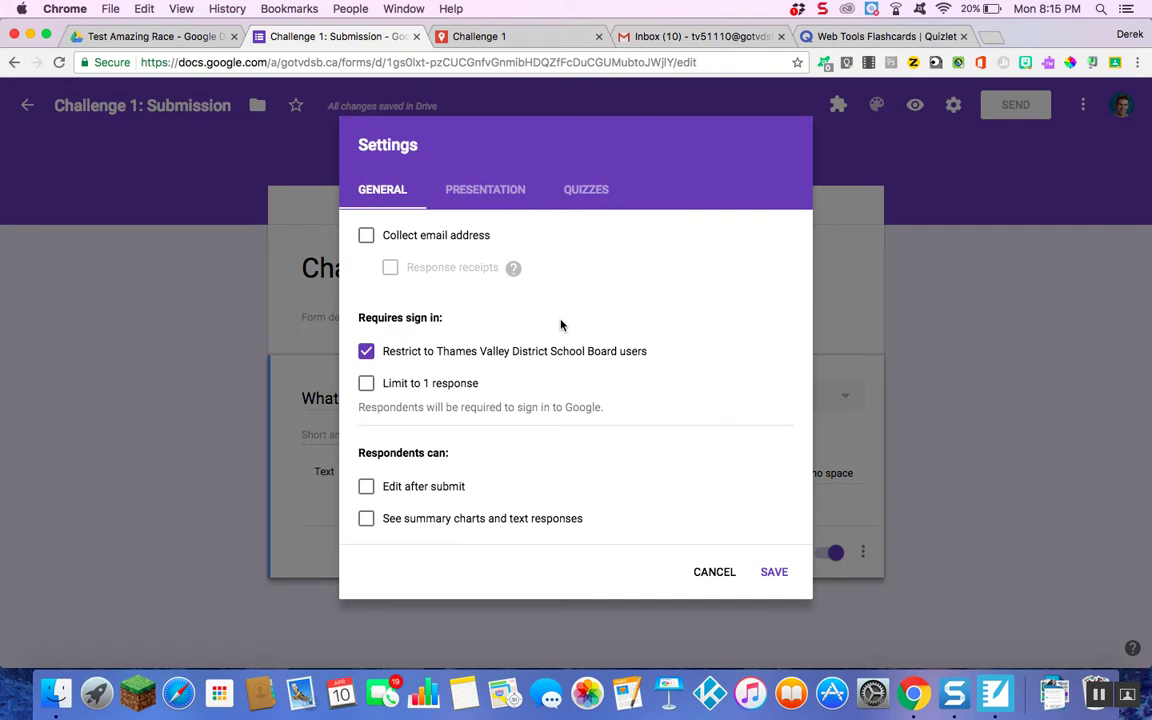
click(366, 351)
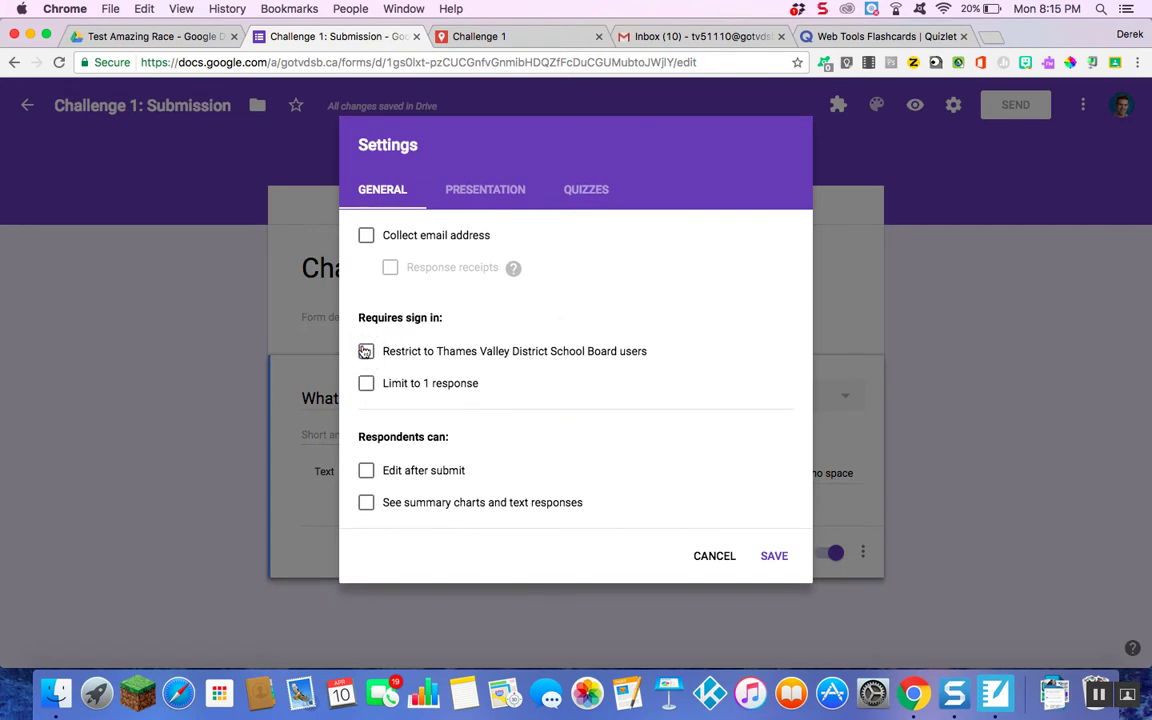
click(490, 190)
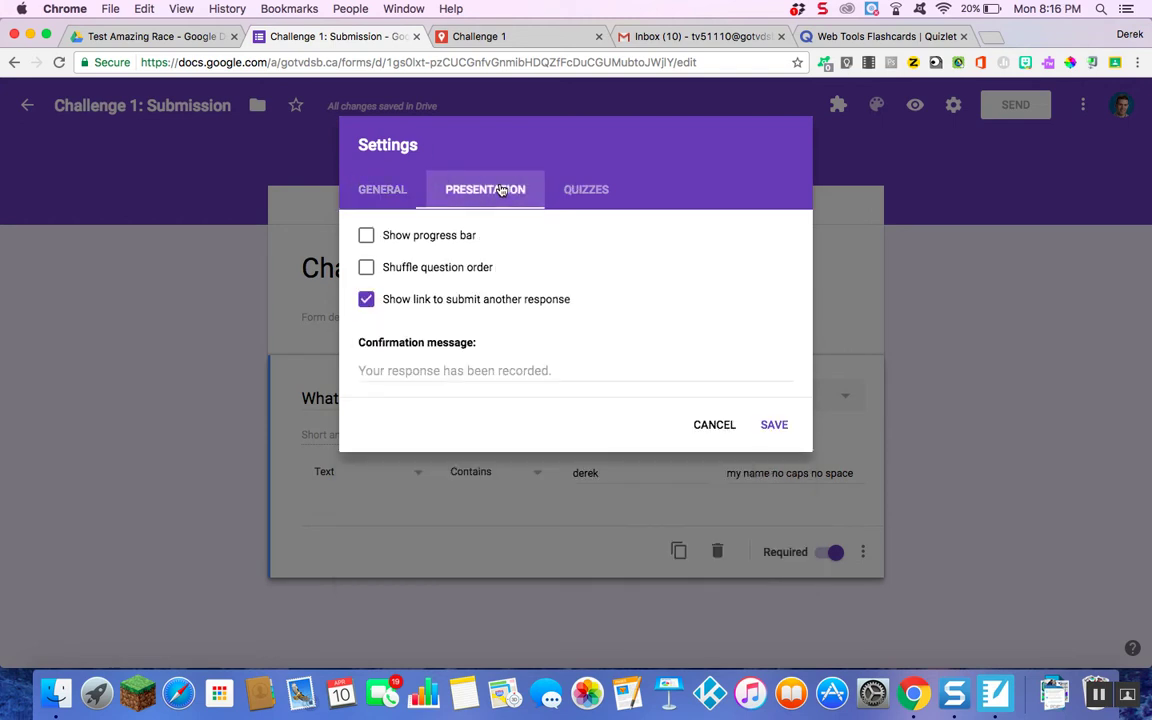
click(400, 371)
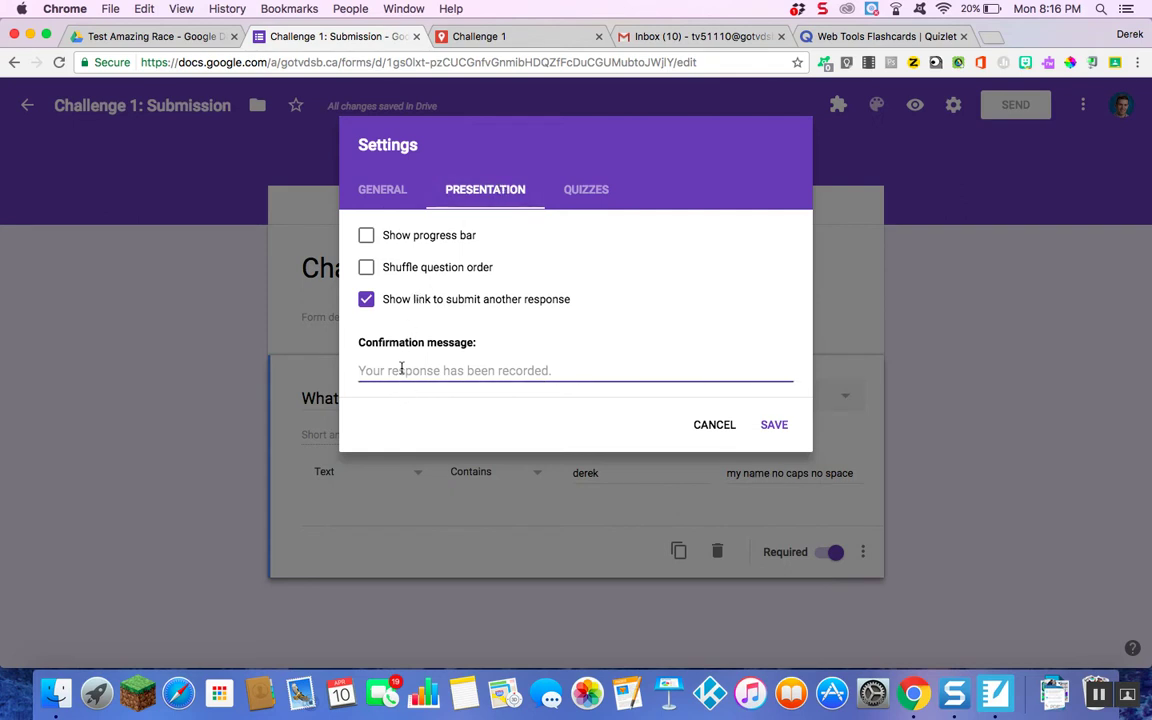
text(Aw)
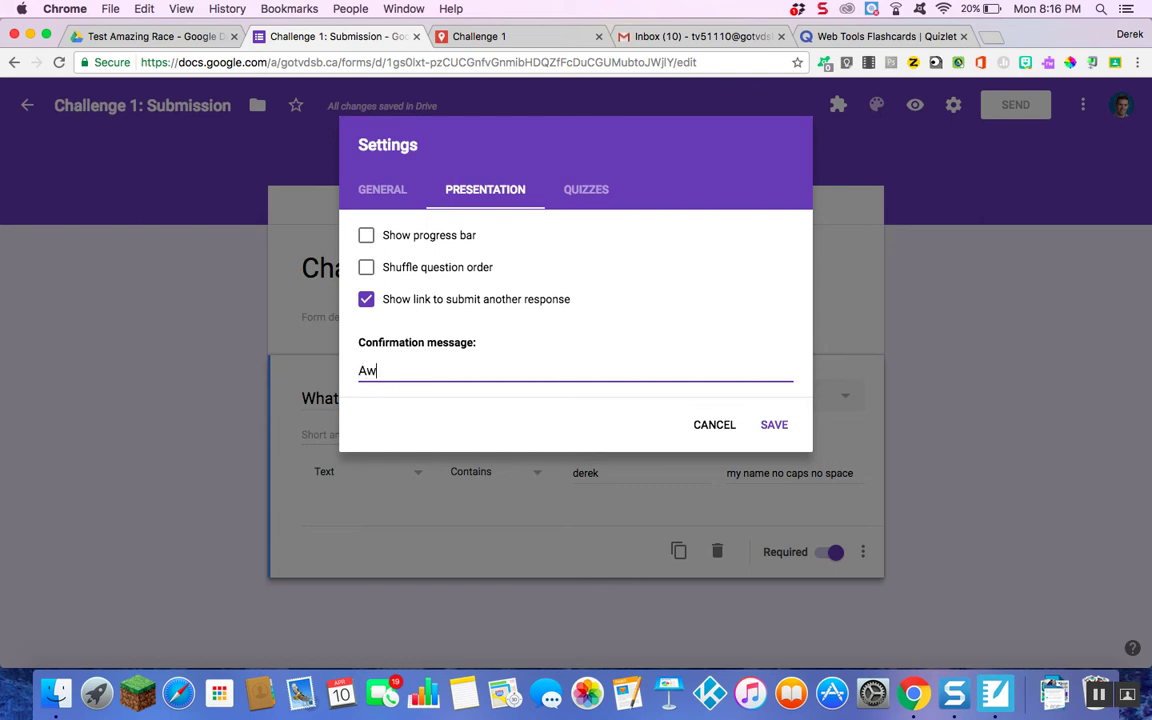
text(esome job keep moving!)
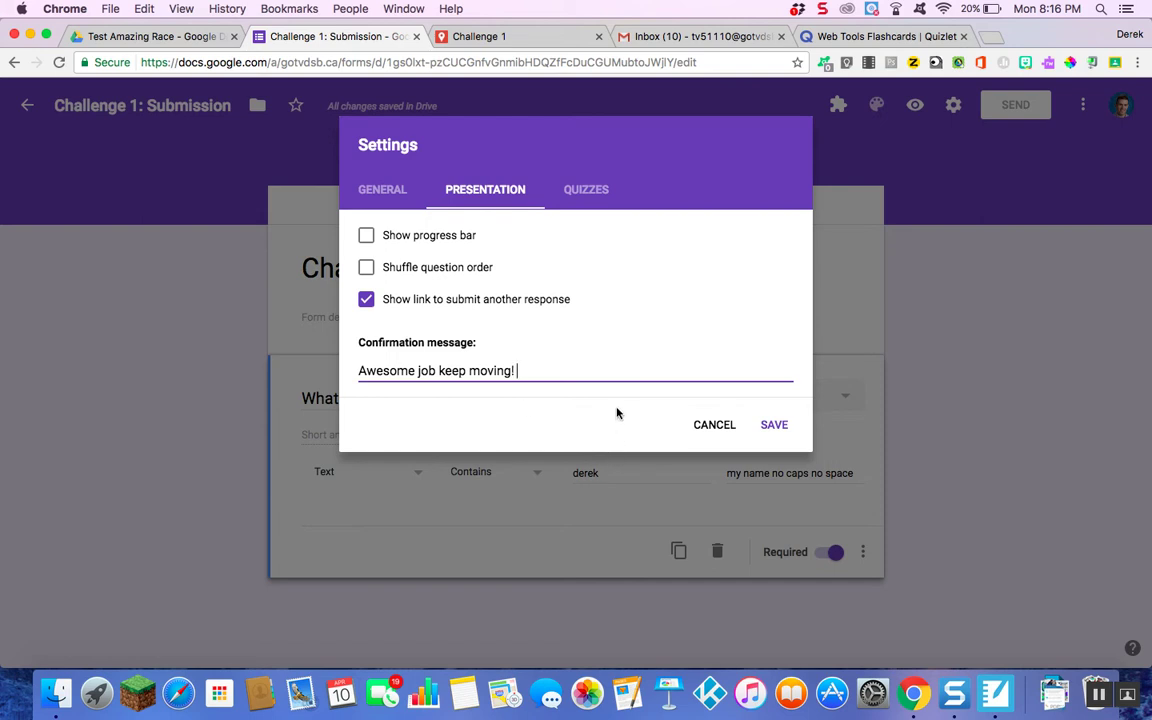
click(767, 428)
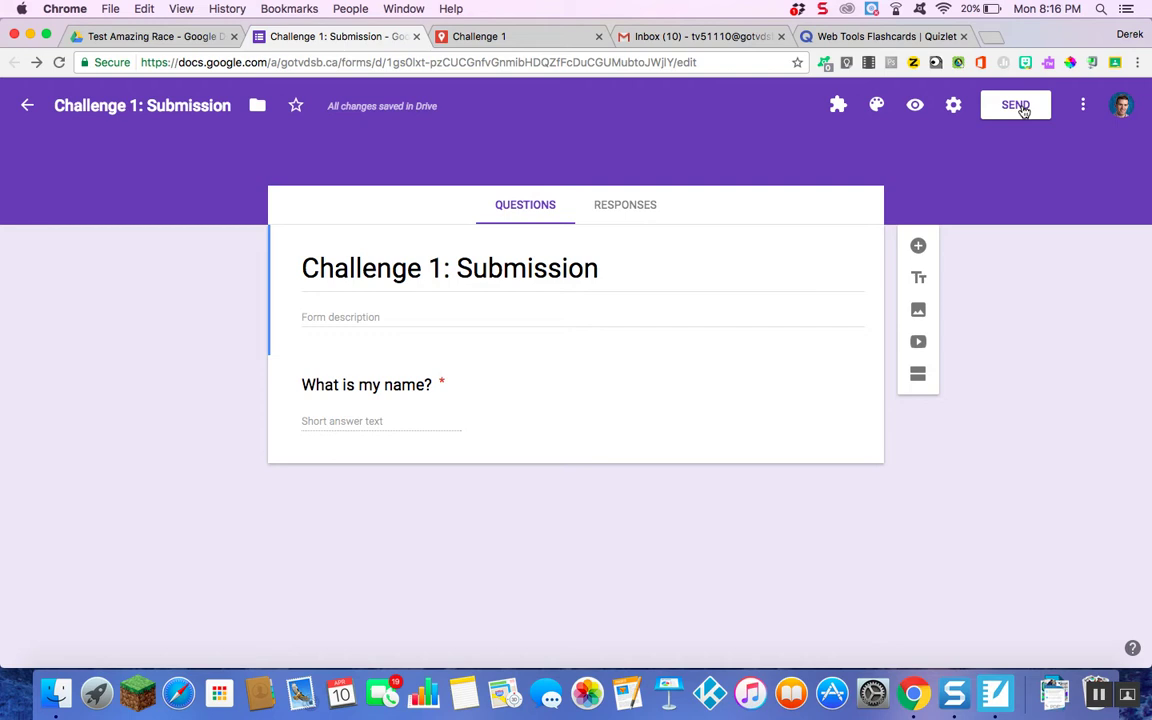
Step: Generate a shortened link for sending the form and copy it
click(1022, 112)
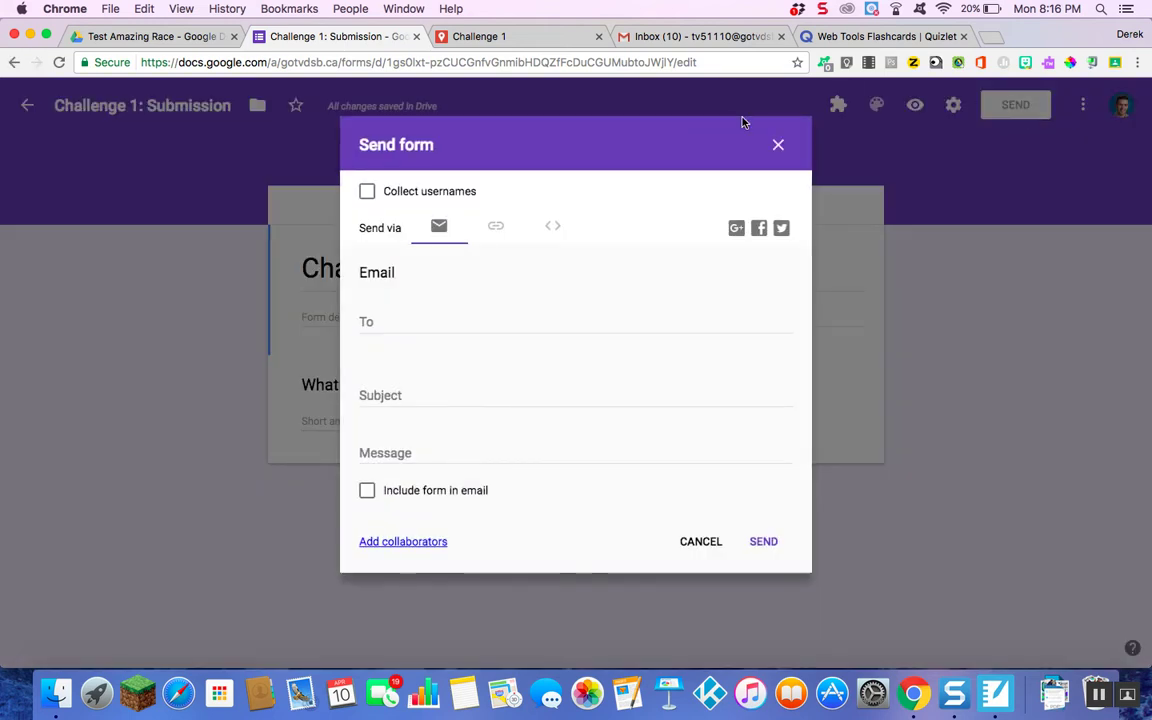
click(496, 229)
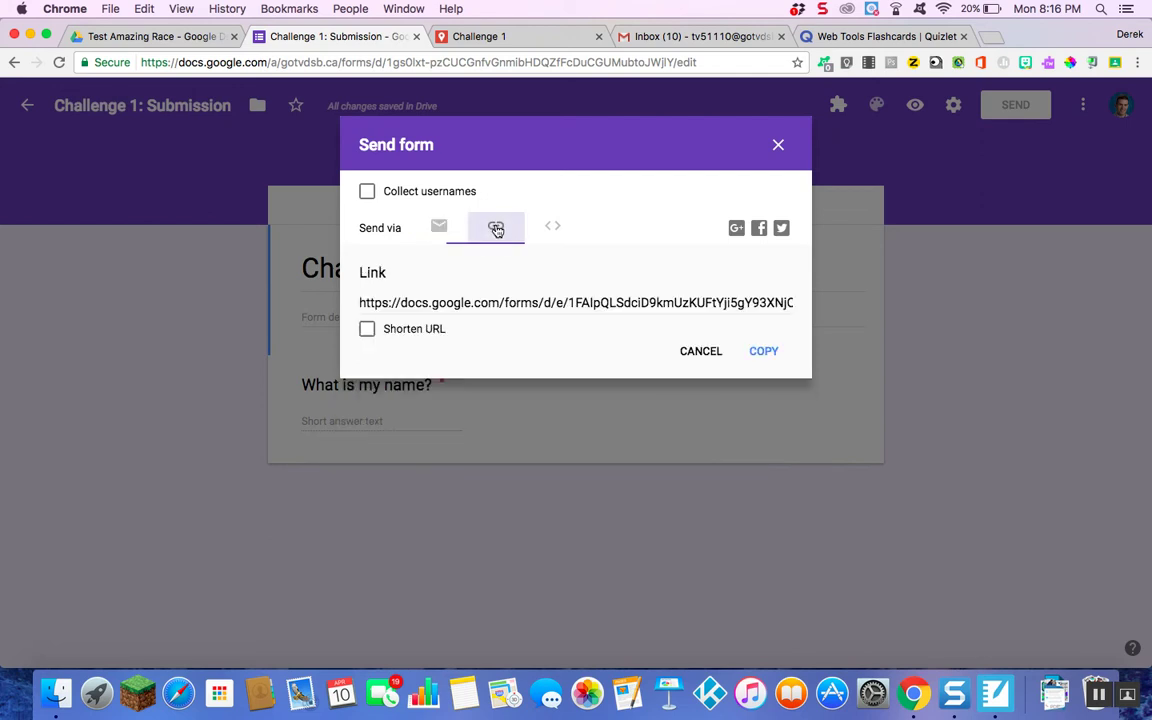
click(367, 331)
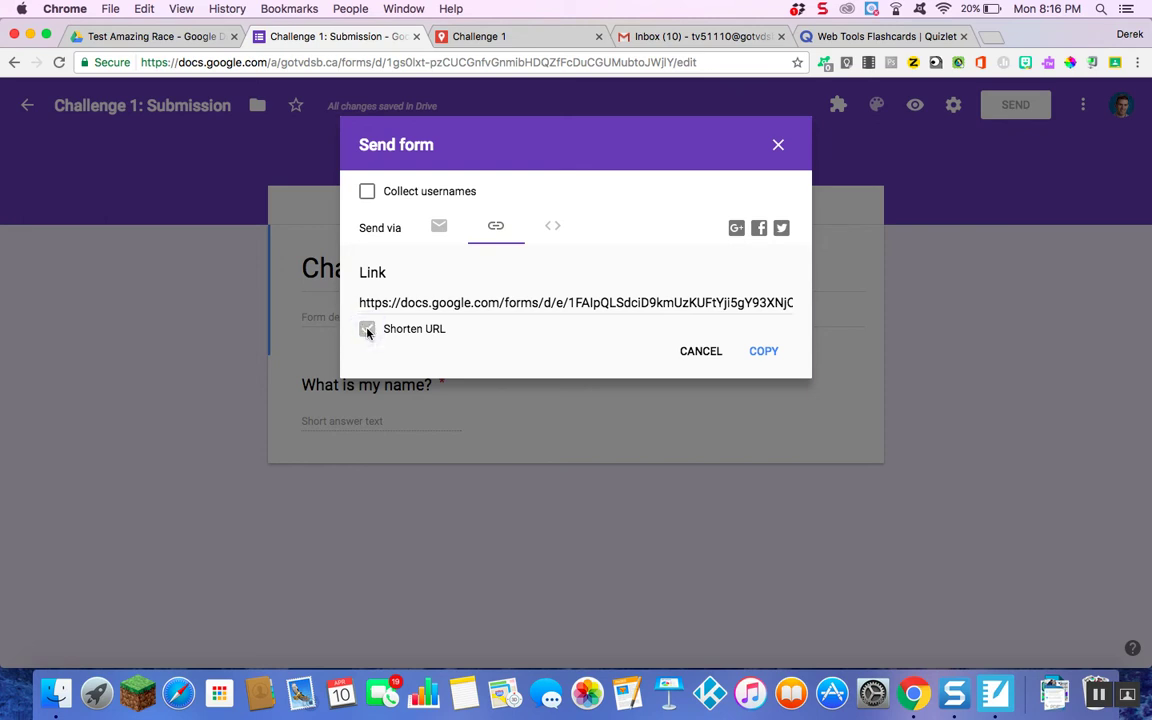
click(766, 353)
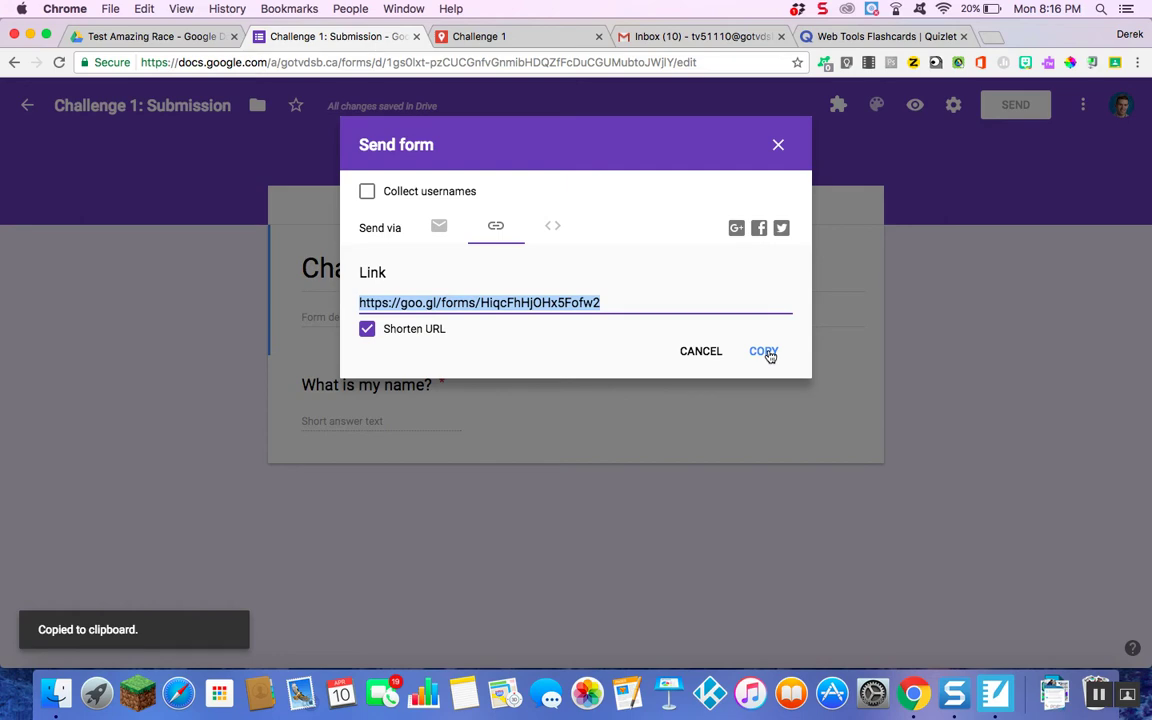
Step: Paste the copied form link after the question in the Paris pin's description on the Challenge 1 map and save the pin
click(507, 36)
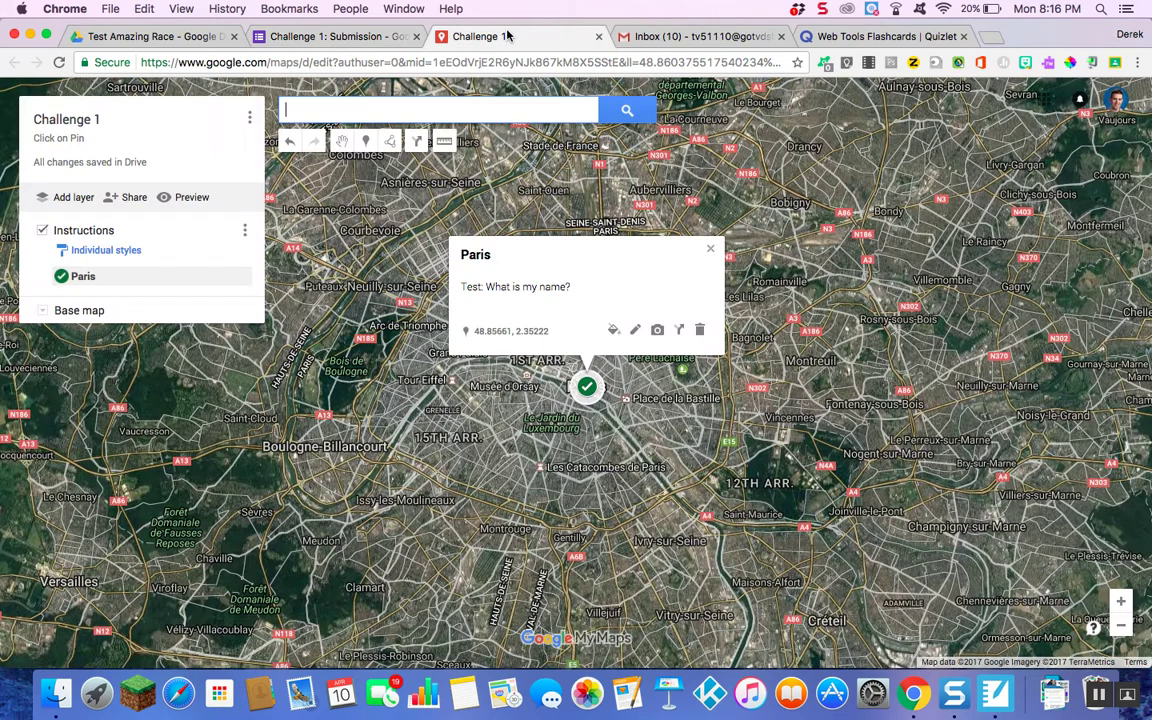
click(636, 333)
click(610, 296)
right_click(607, 290)
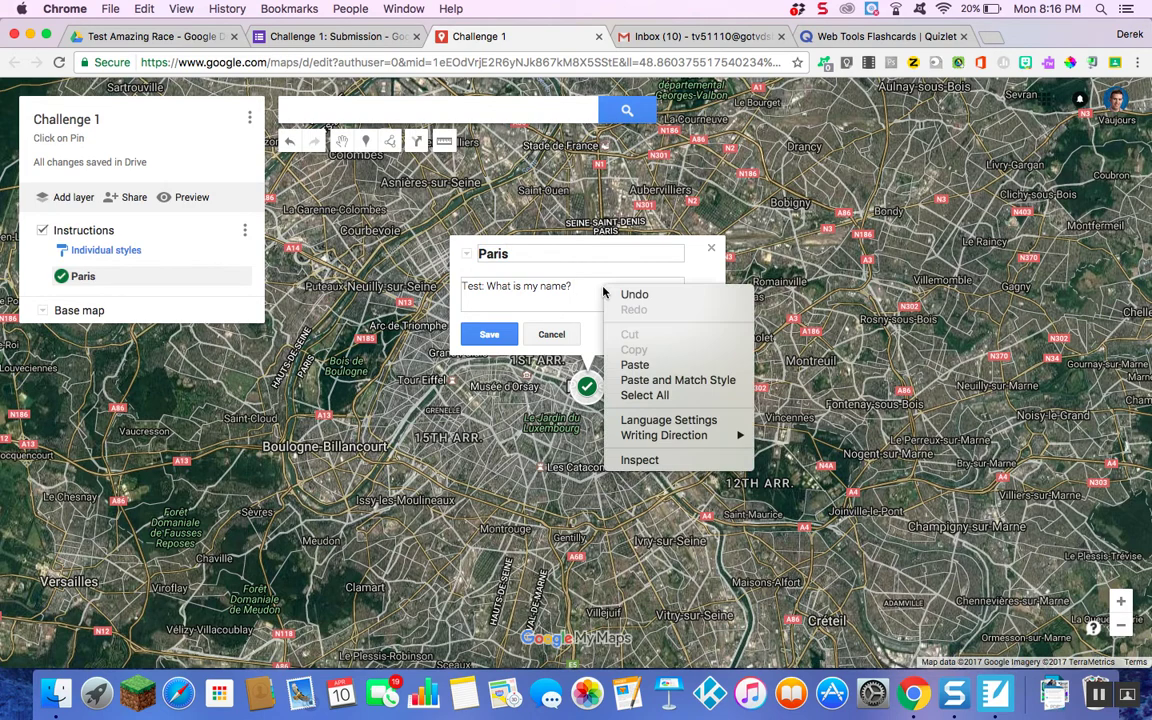
click(657, 368)
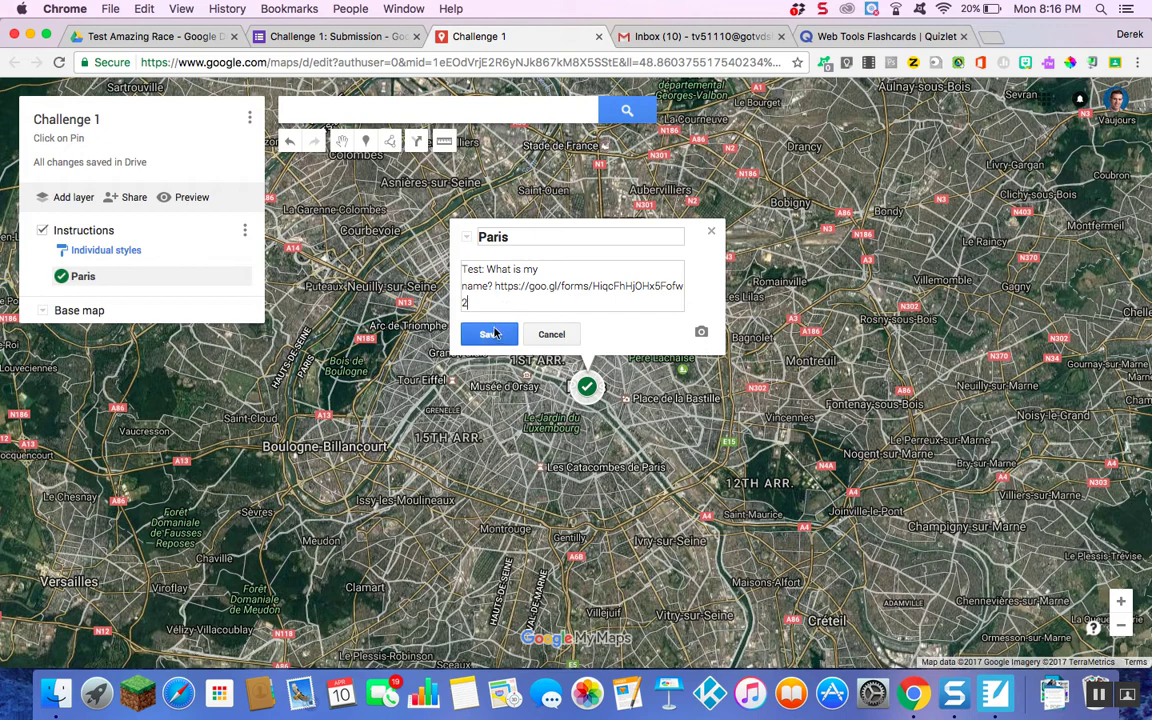
click(490, 334)
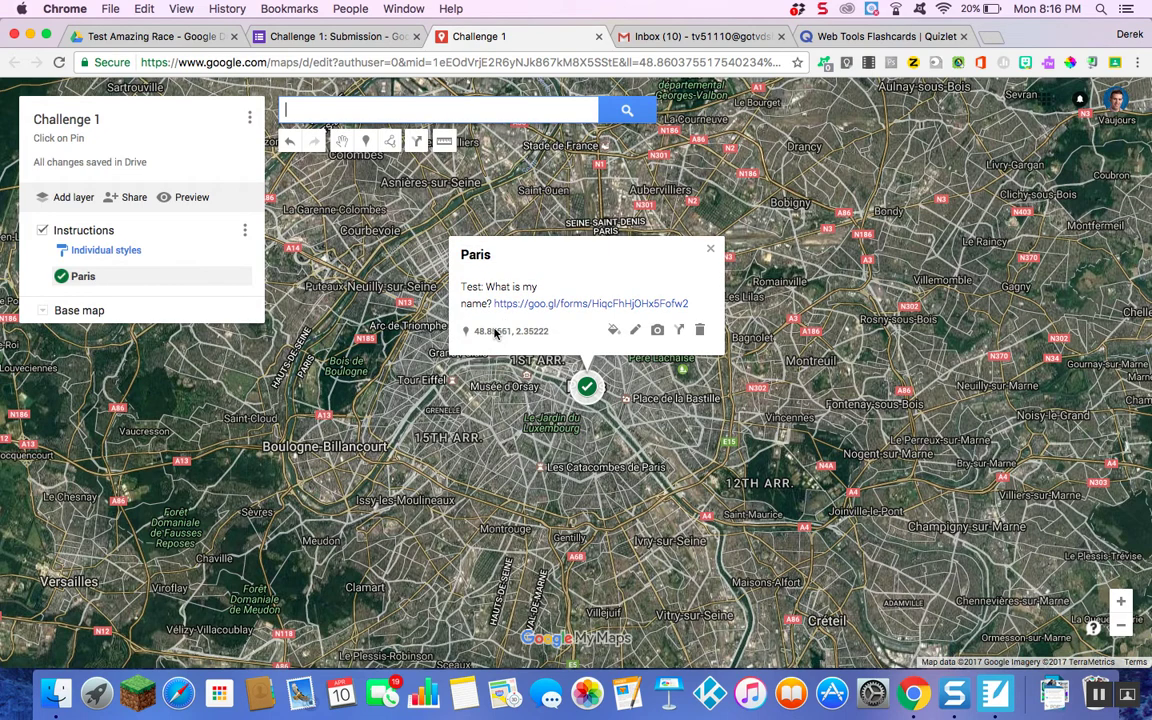
Step: Open the form from the Paris pin's link, test the validation with a partial and a complete first name, and clear the answer
click(549, 304)
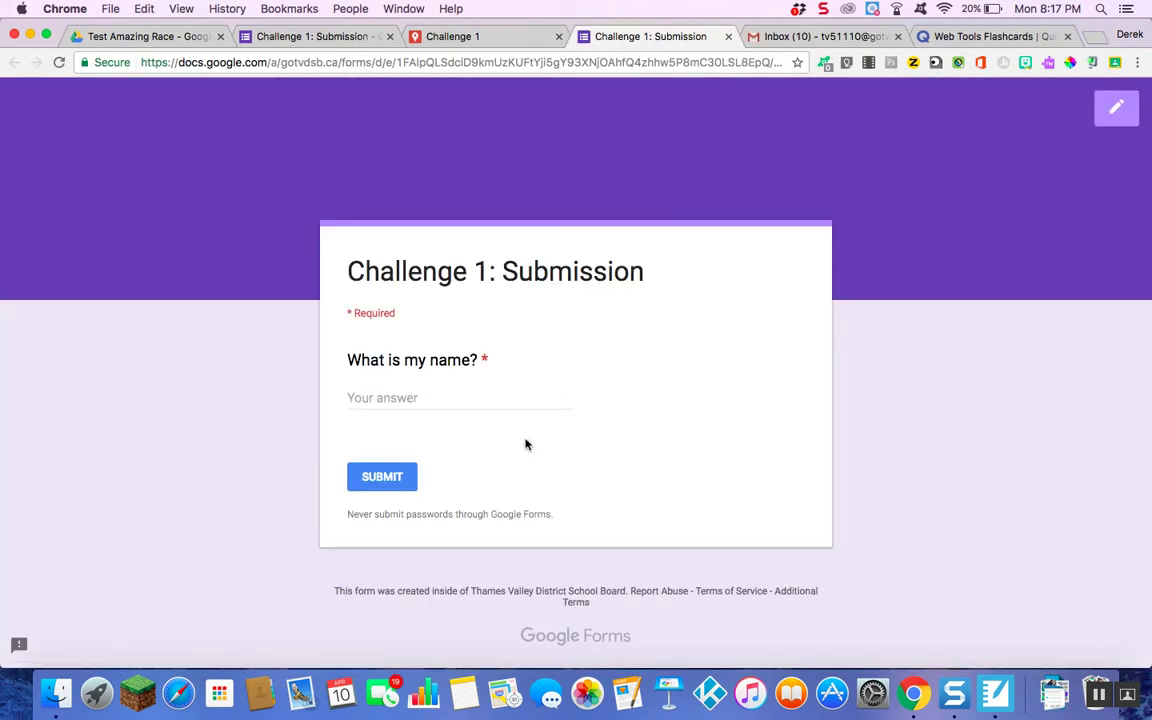
click(487, 398)
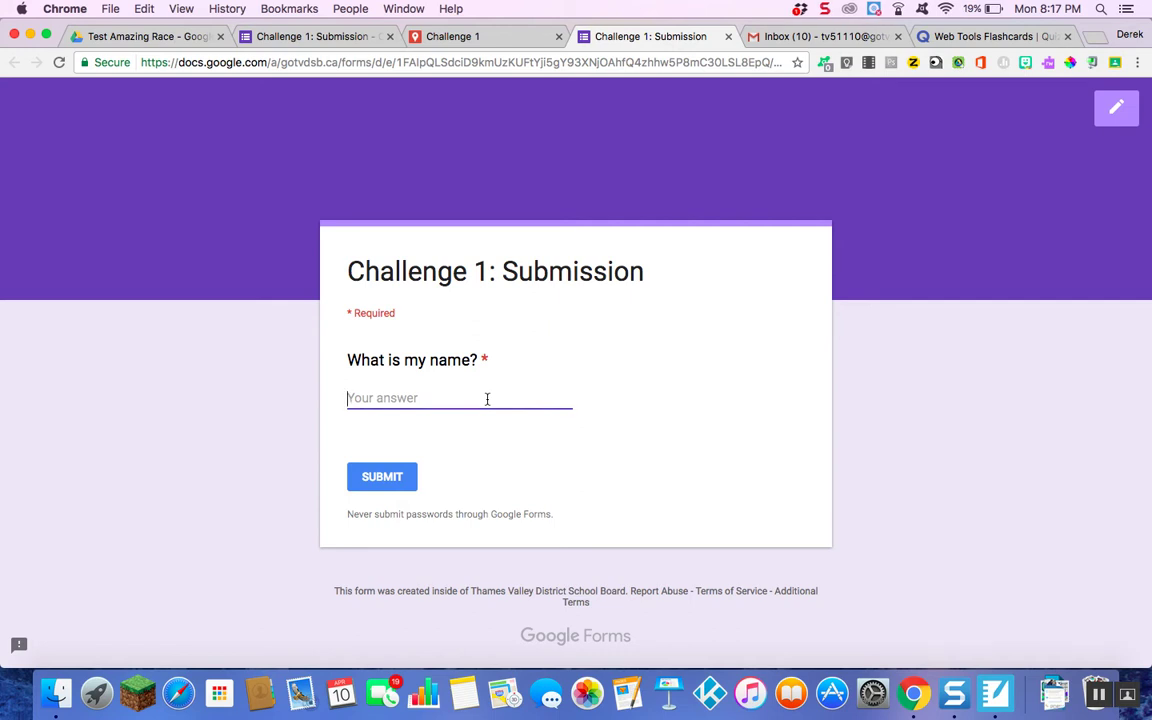
text(dere)
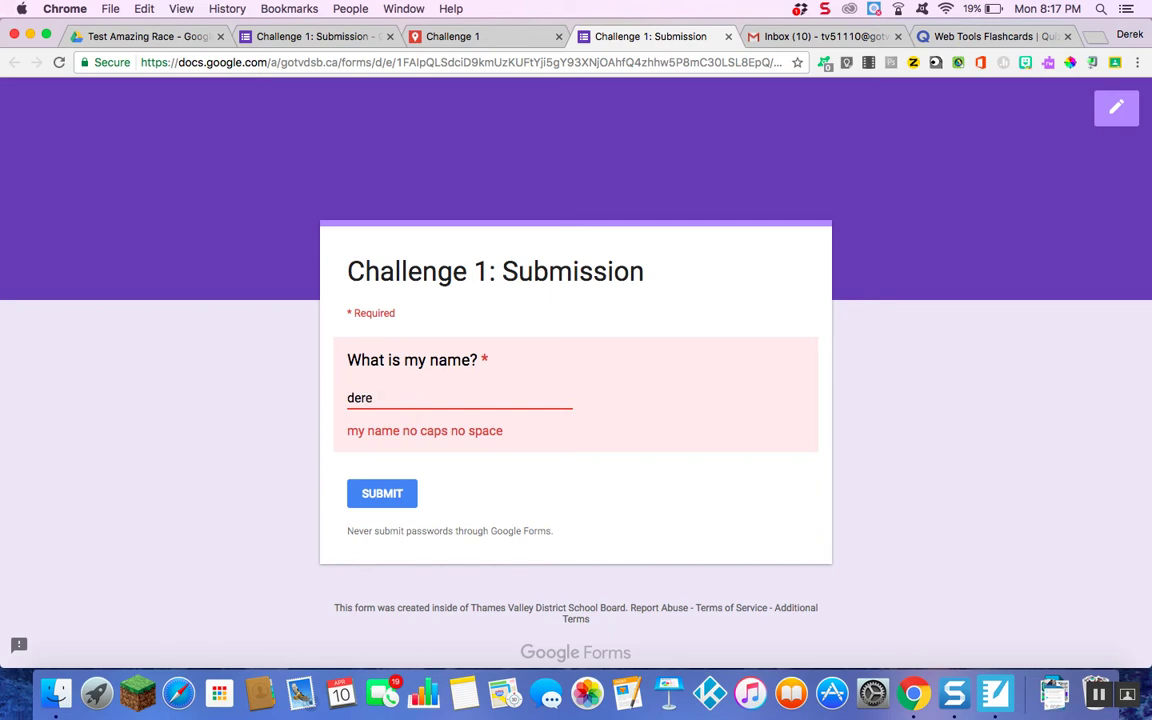
text(k)
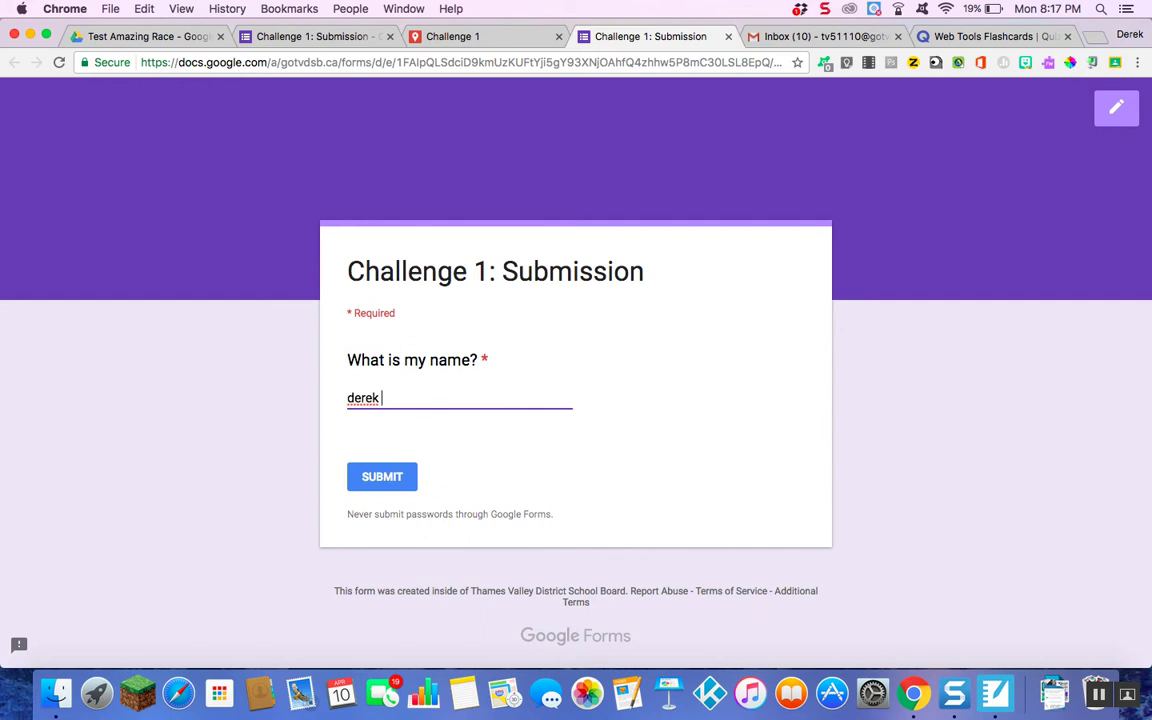
key(BackSpace)
key(BackSpace)
key(BackSpace)
key(BackSpace)
key(BackSpace)
key(BackSpace)
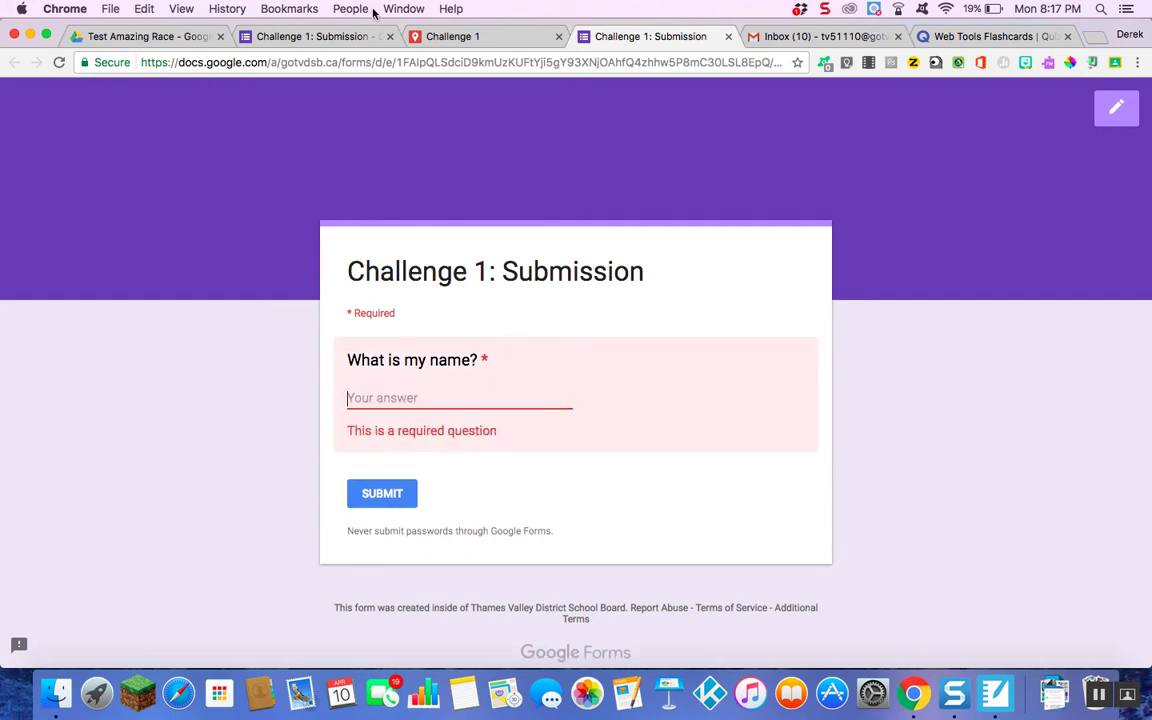
Step: Dismiss the form's sending options, view its responses, and close both the form editor and the live form
click(313, 36)
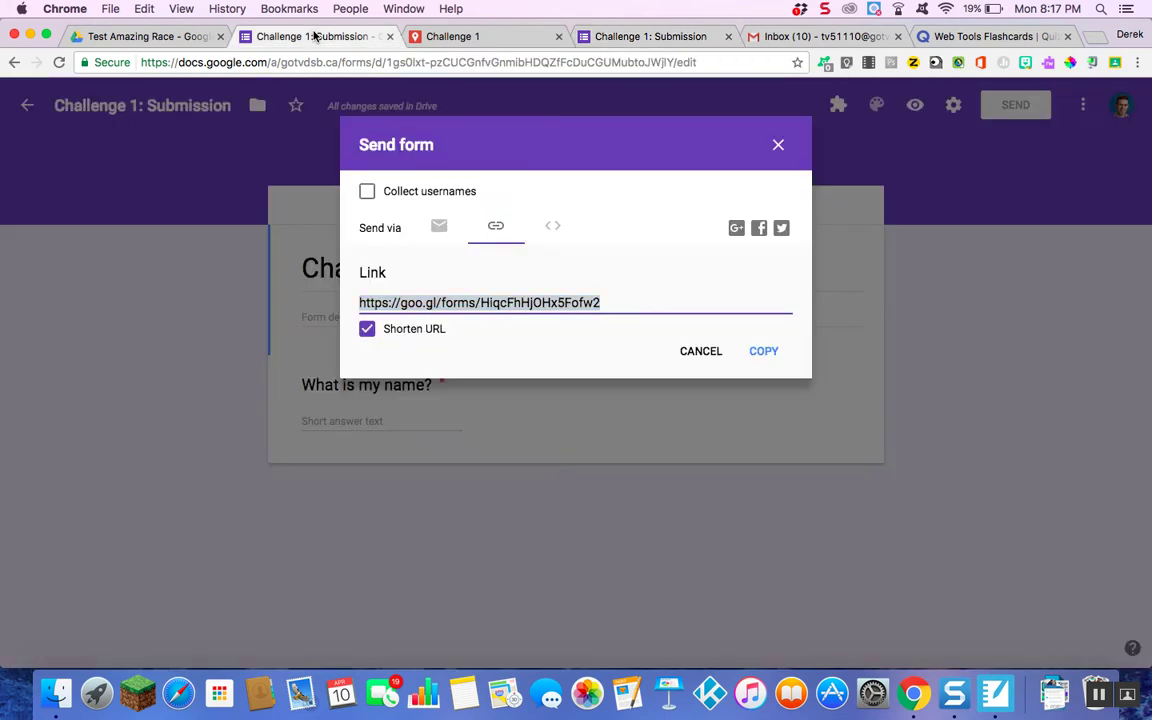
click(701, 353)
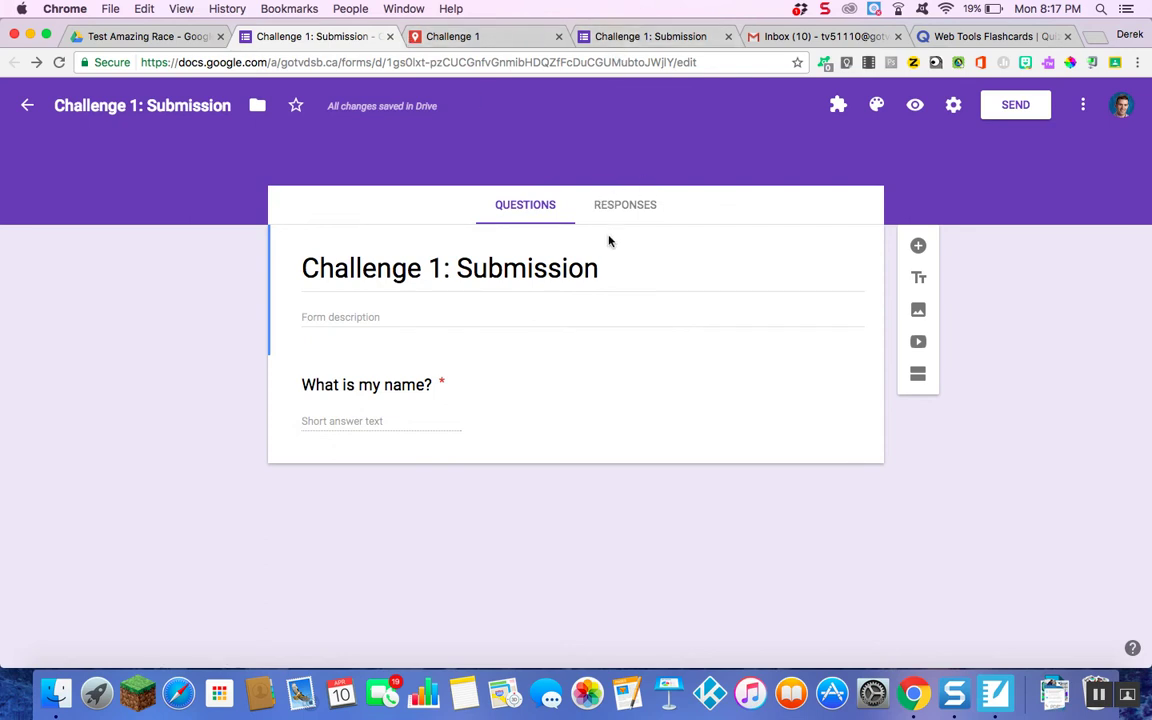
click(619, 214)
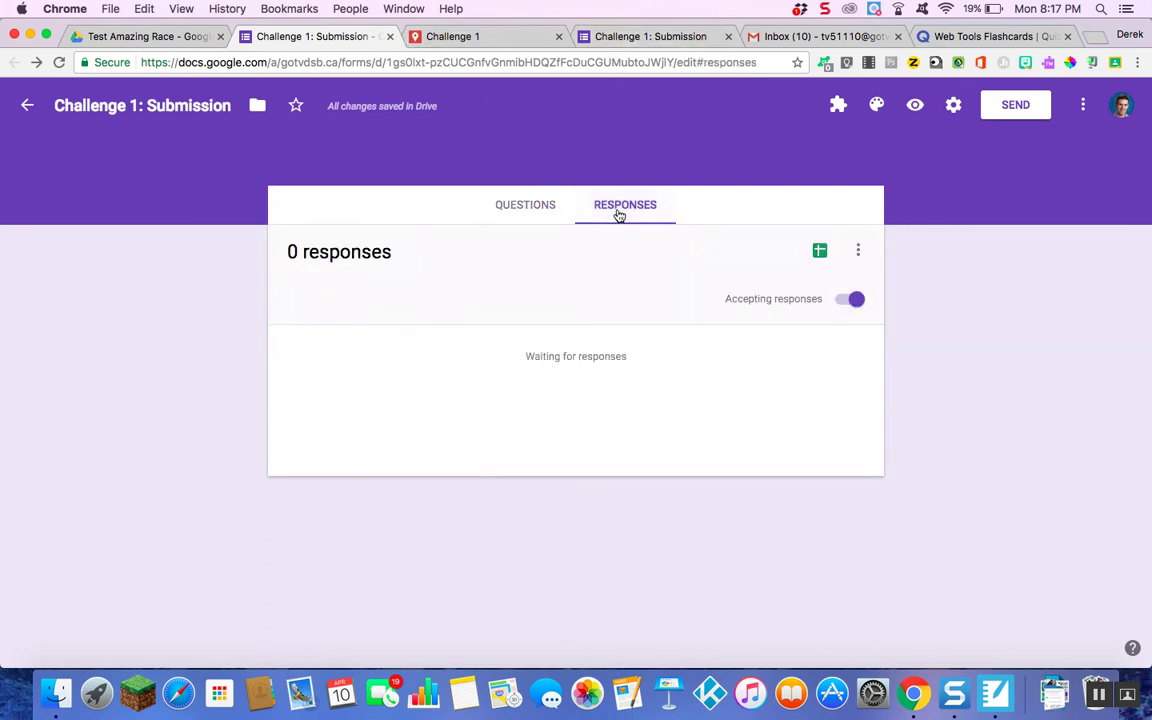
click(390, 36)
click(465, 41)
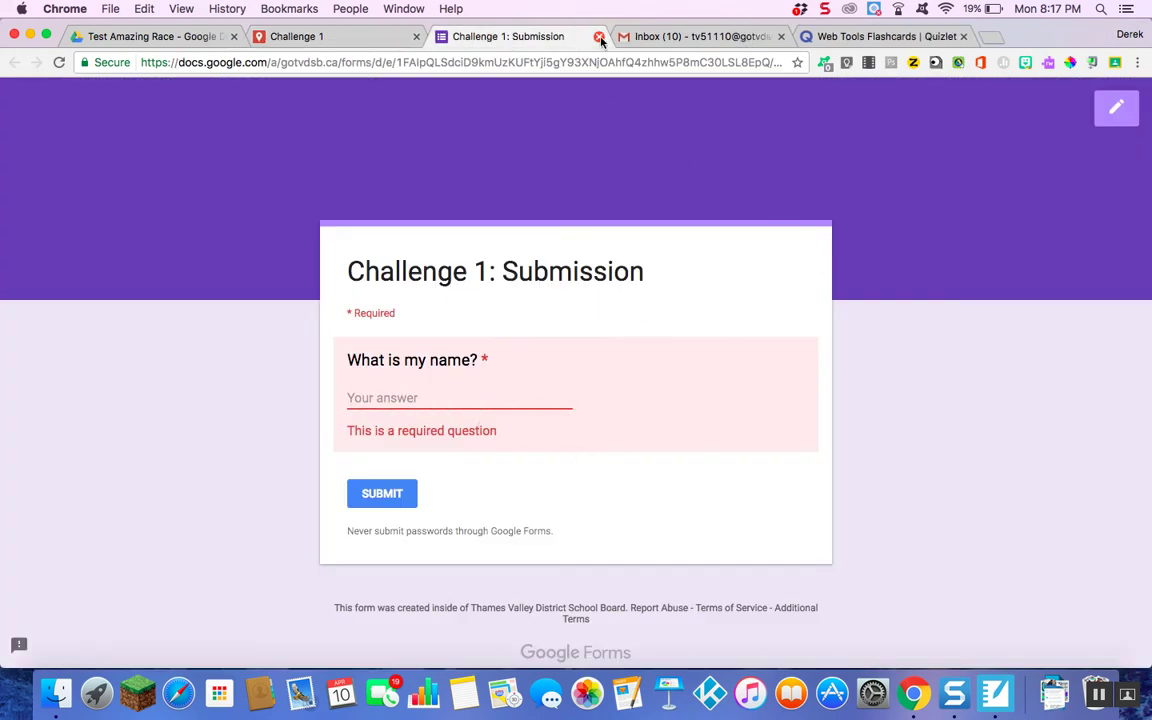
click(598, 36)
click(700, 250)
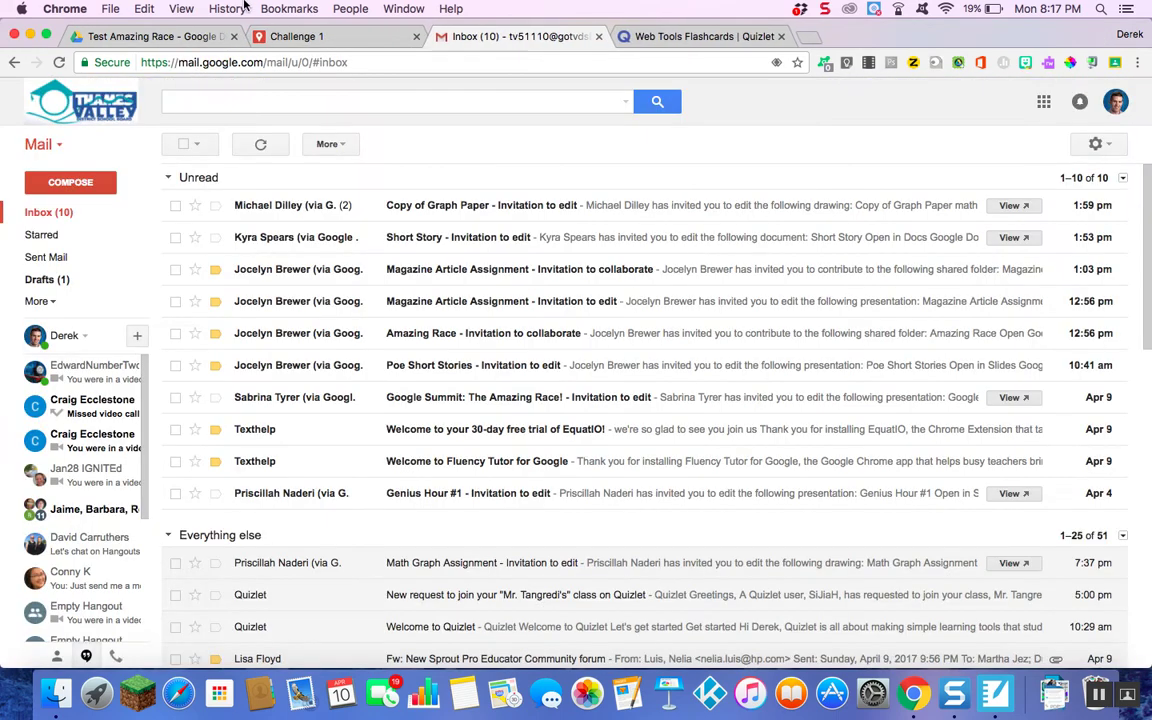
Step: Reopen the Challenge 1: Submission form from the Drive folder and remove the trailing space from the question's validation text
click(180, 36)
double_click(495, 330)
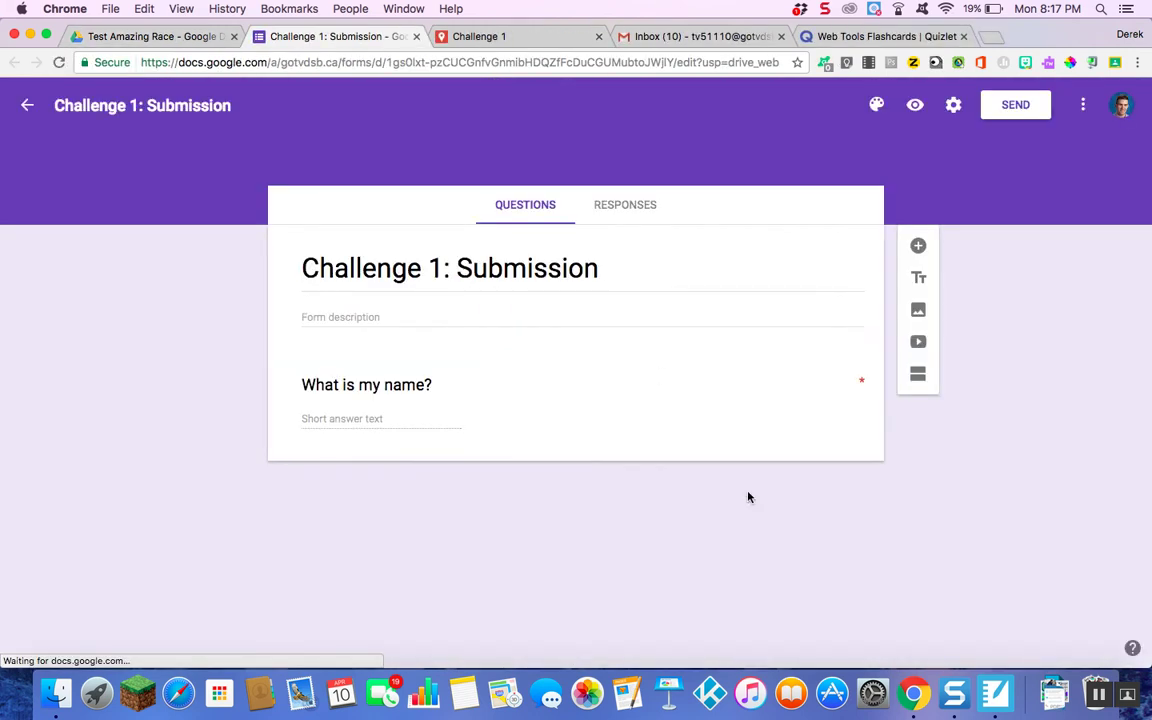
click(447, 416)
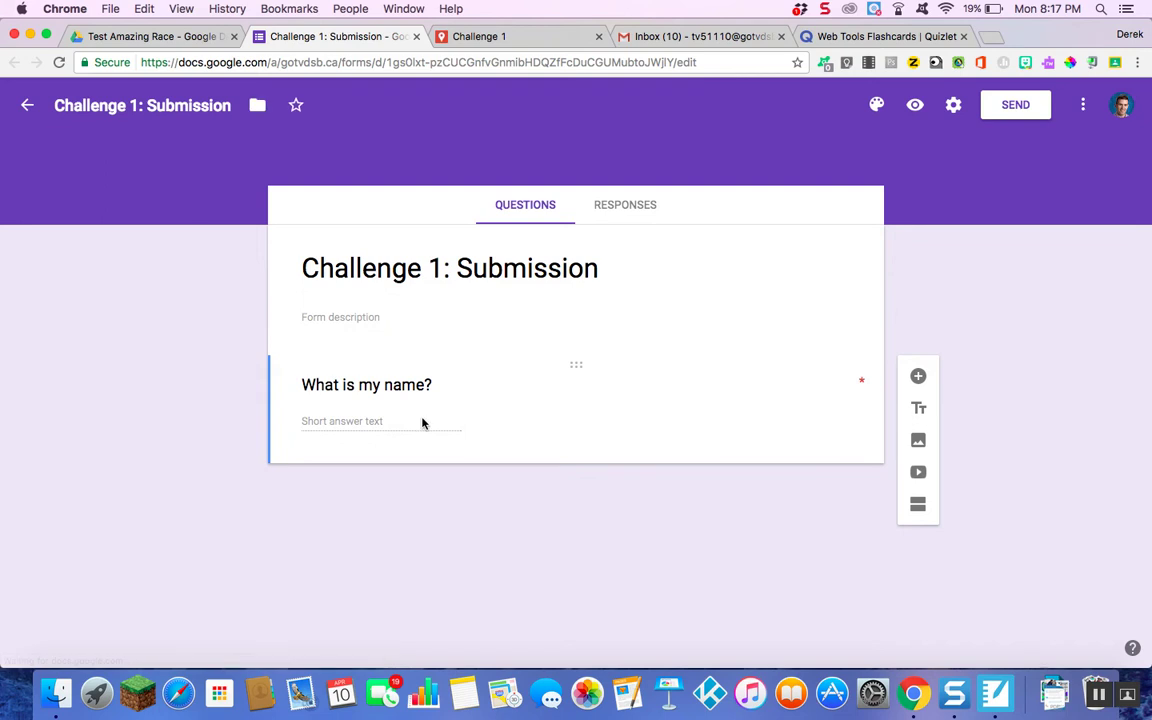
click(668, 470)
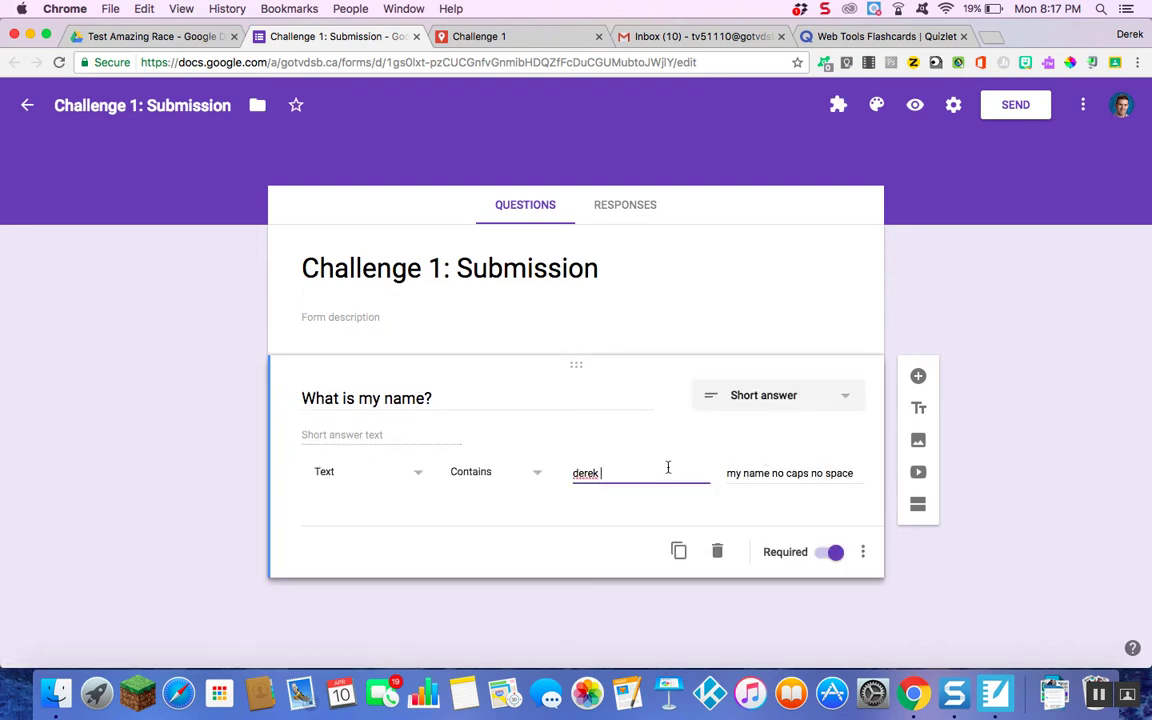
click(588, 537)
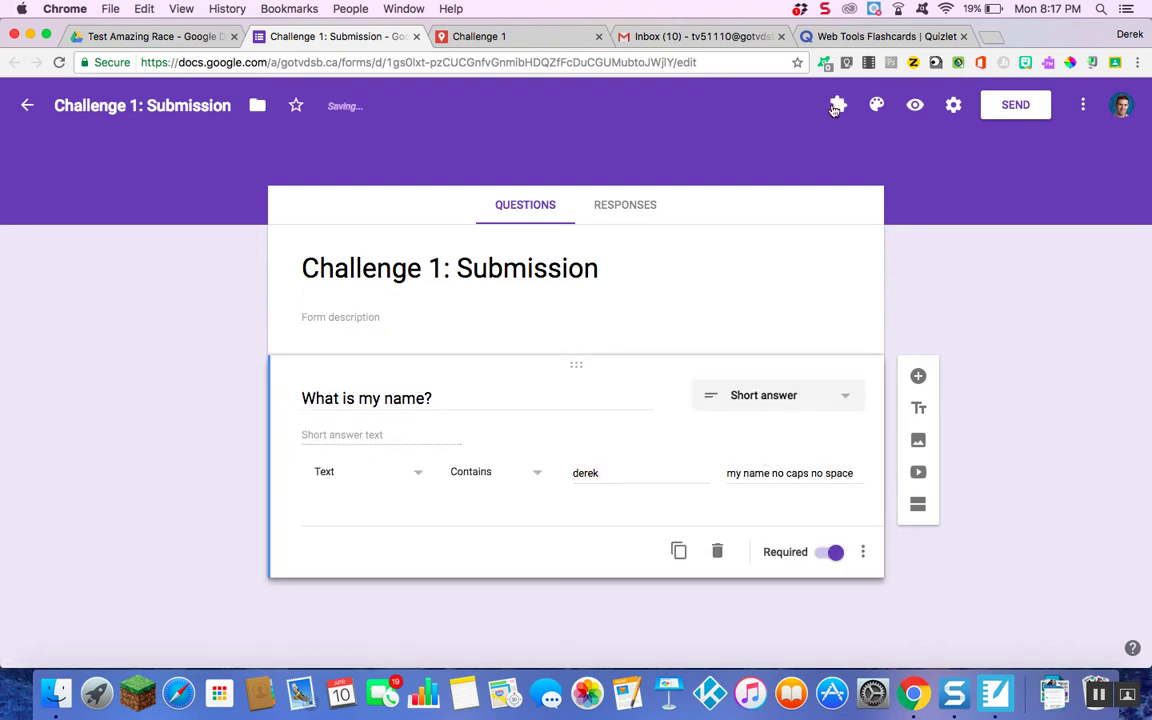
Step: Review the Challenge 1 map alongside its submission form and close the map
click(502, 38)
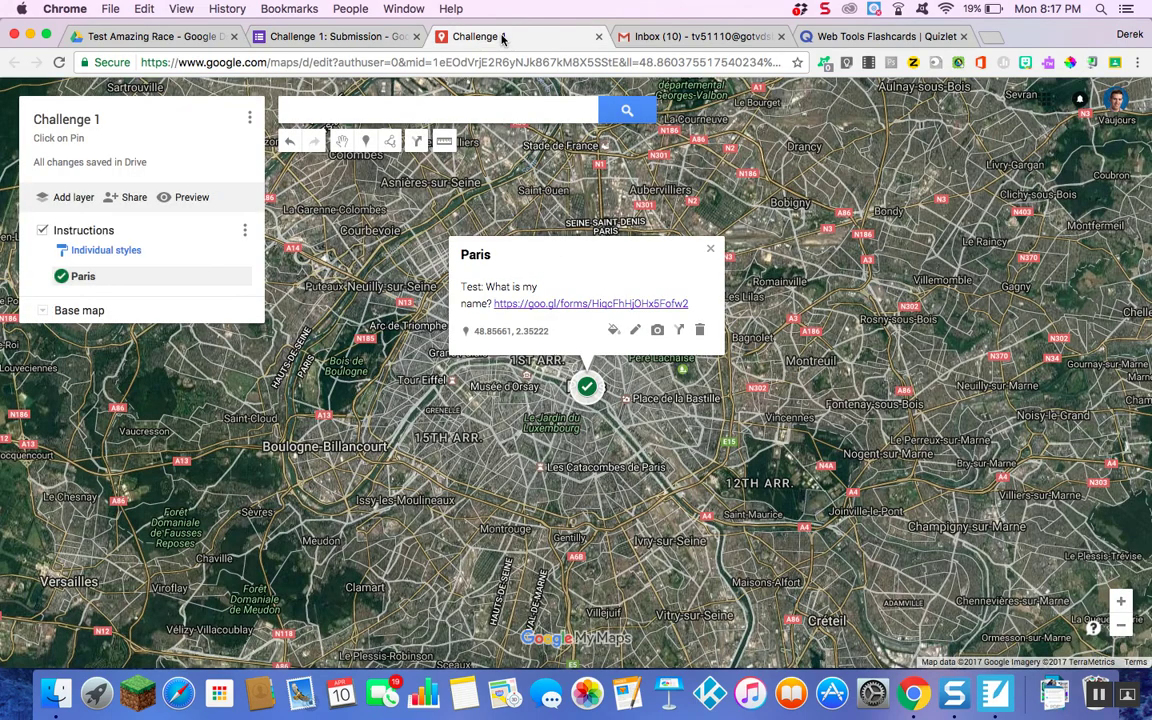
click(350, 36)
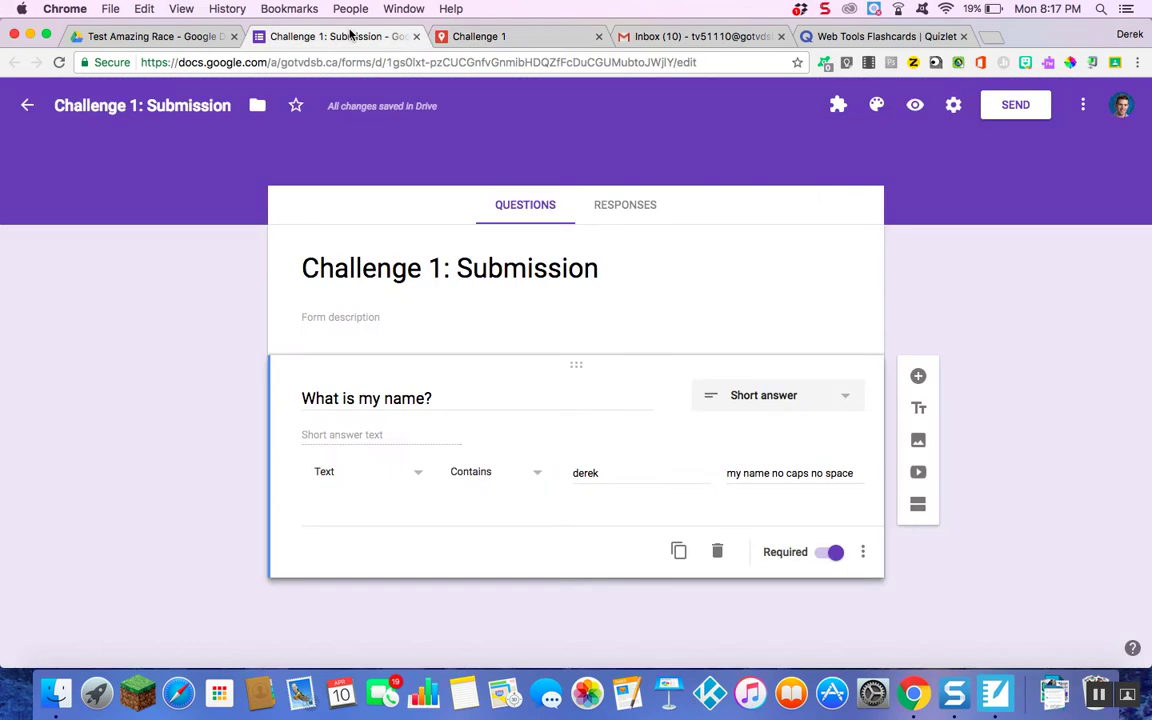
click(534, 40)
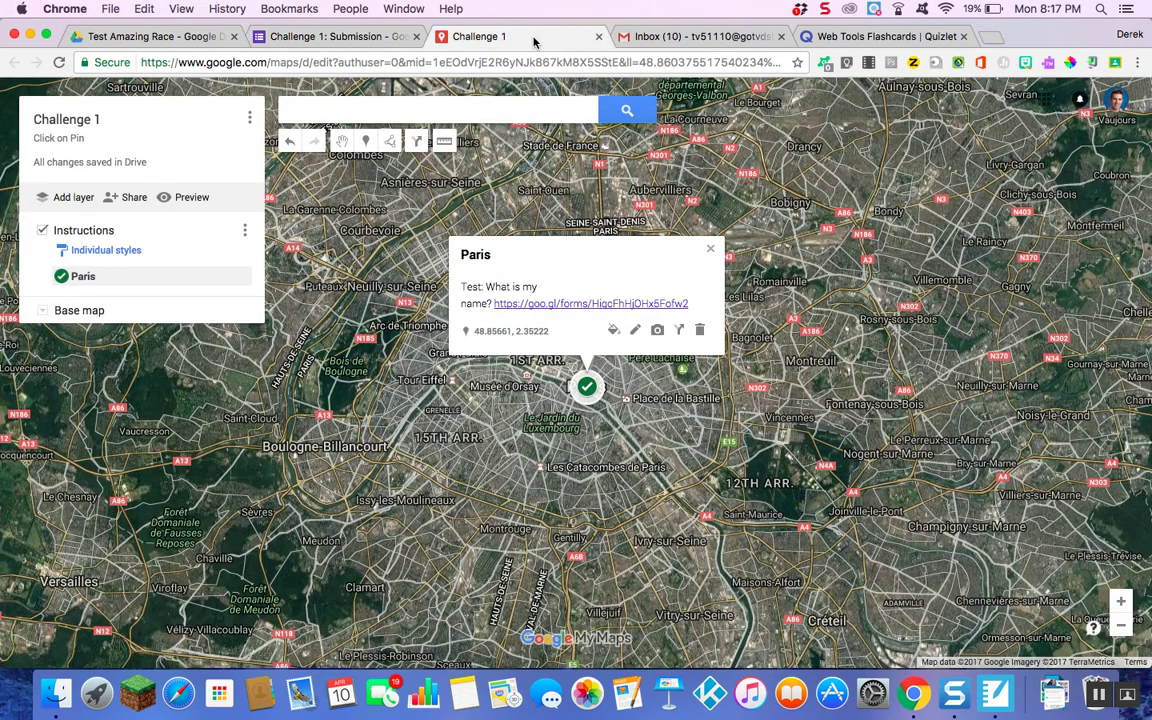
click(599, 37)
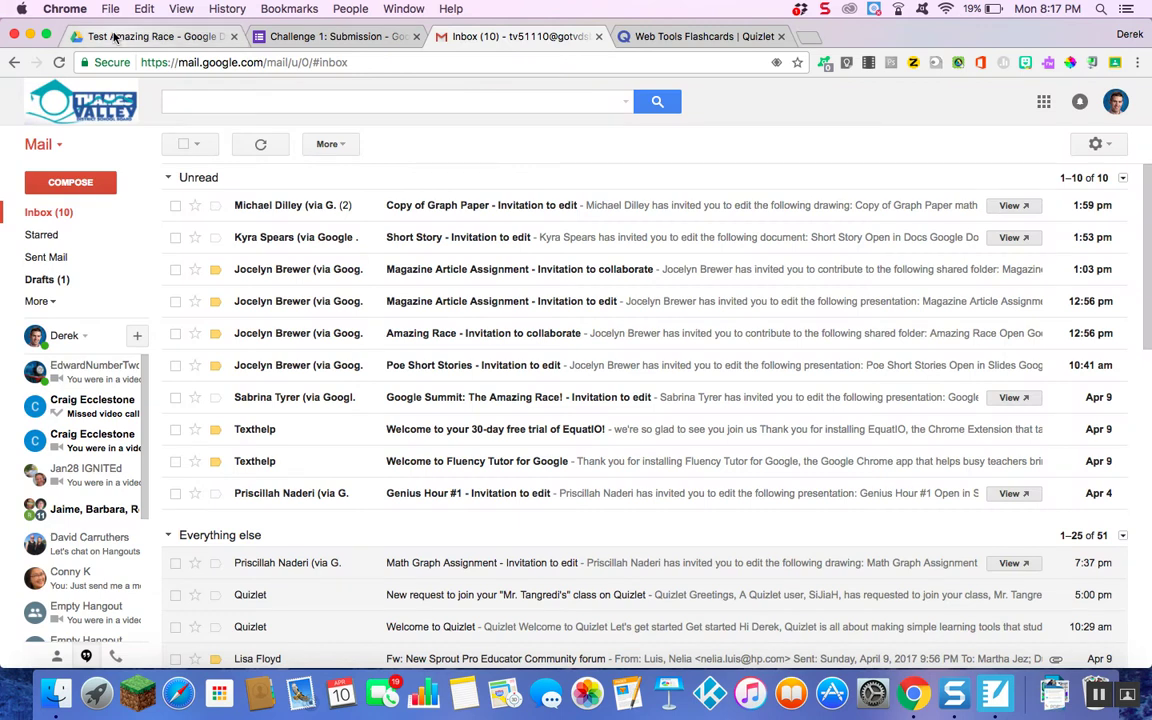
Step: Create a new Google My Maps file in the Test Amazing Race folder in Drive
click(115, 38)
click(76, 153)
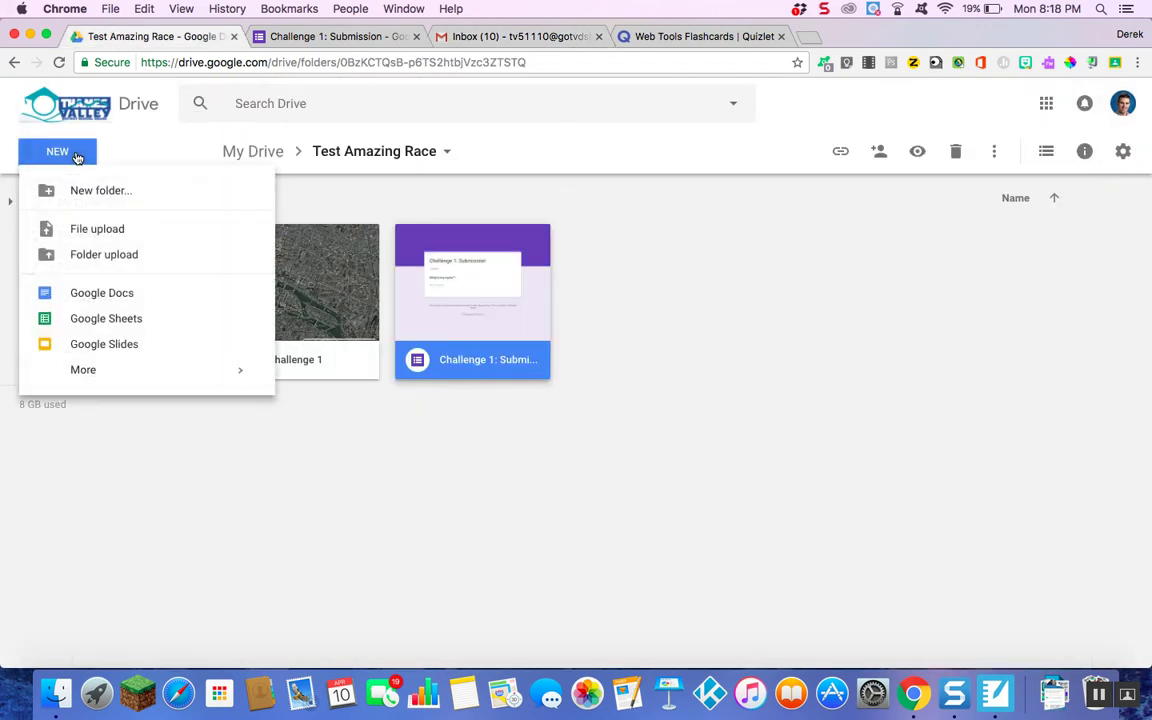
mouse_move(121, 372)
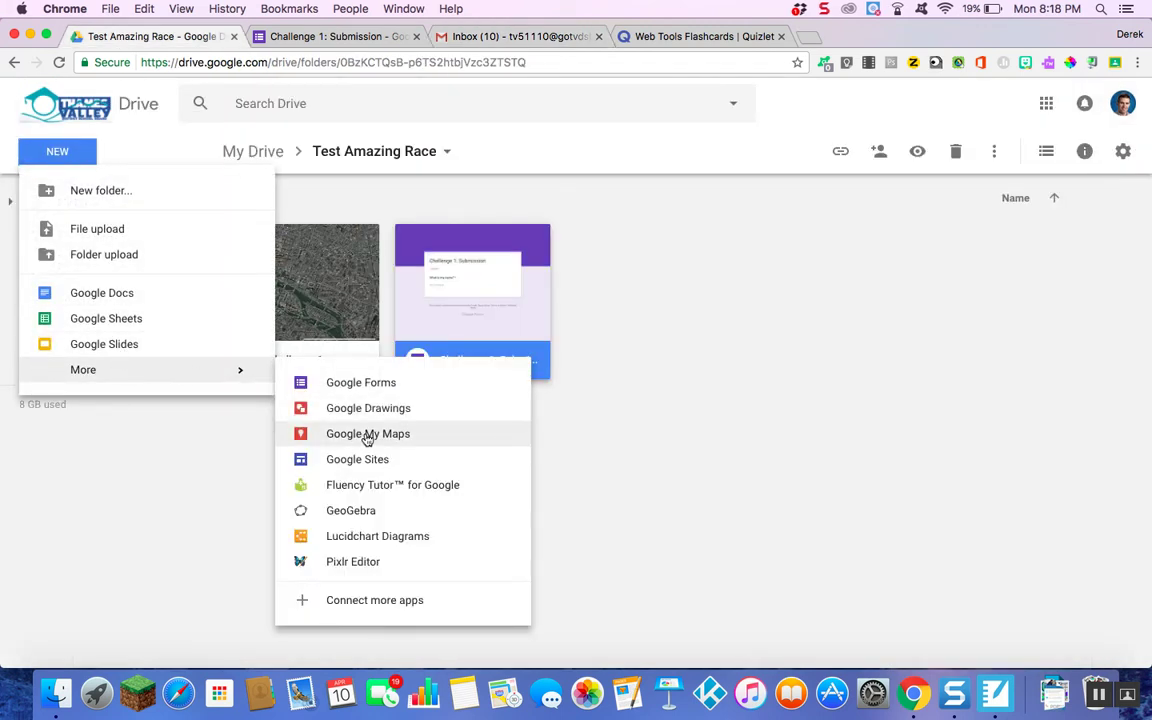
click(365, 437)
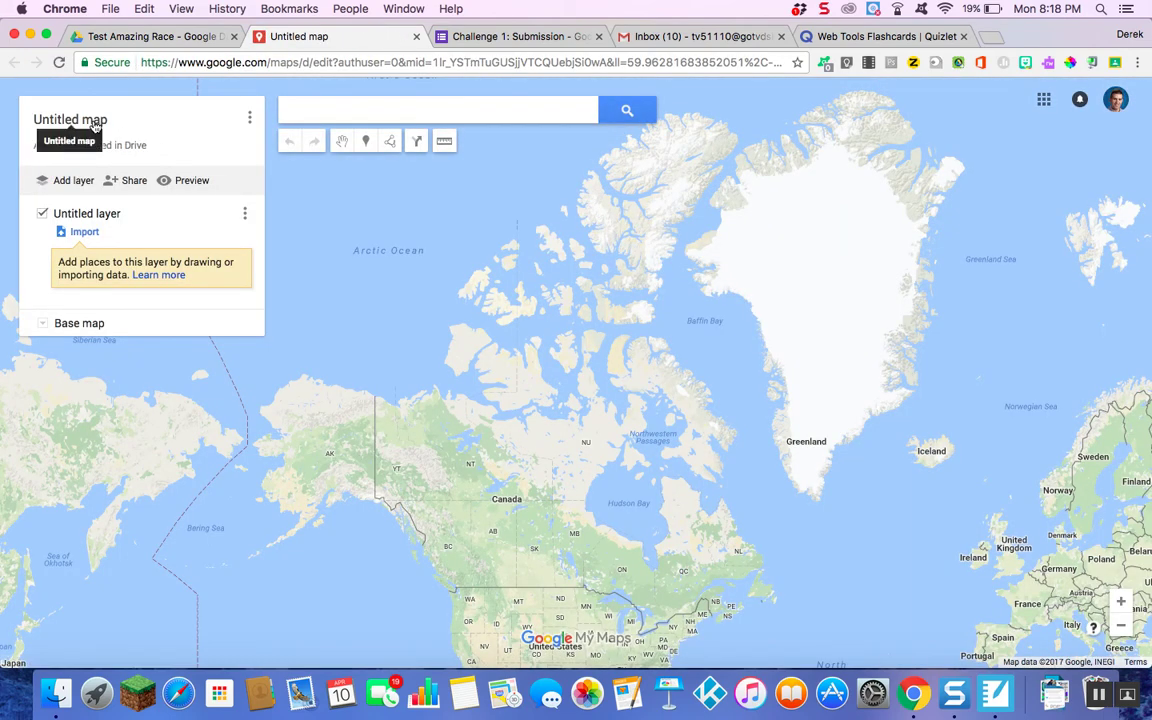
Step: Title the new map "Challenge 2" with the description "Follow Instructions" and save the details
click(93, 122)
text(Challenge 2)
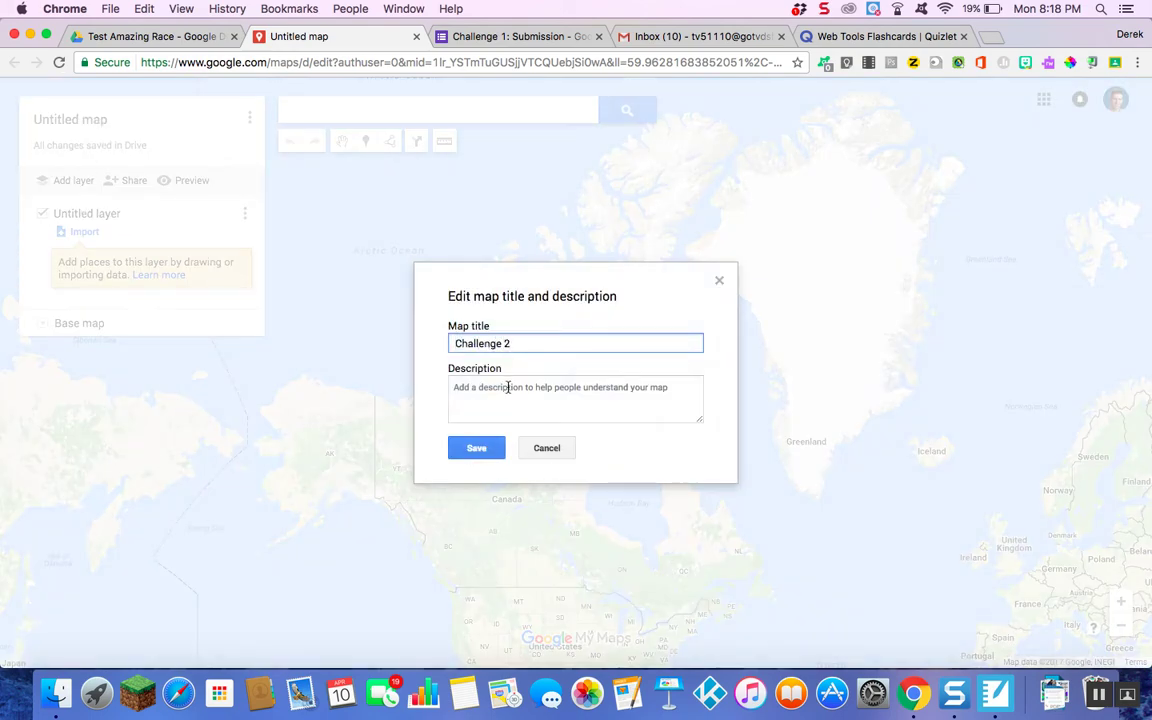
click(508, 387)
text(Follow)
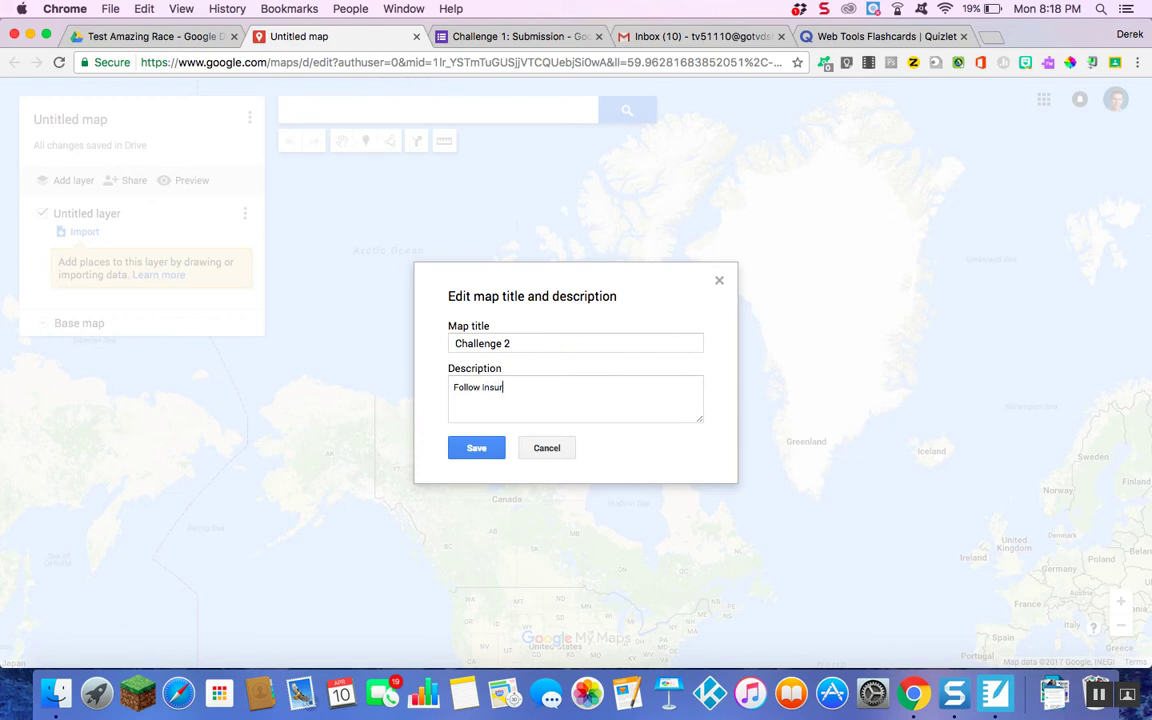
text( Instructions)
click(476, 448)
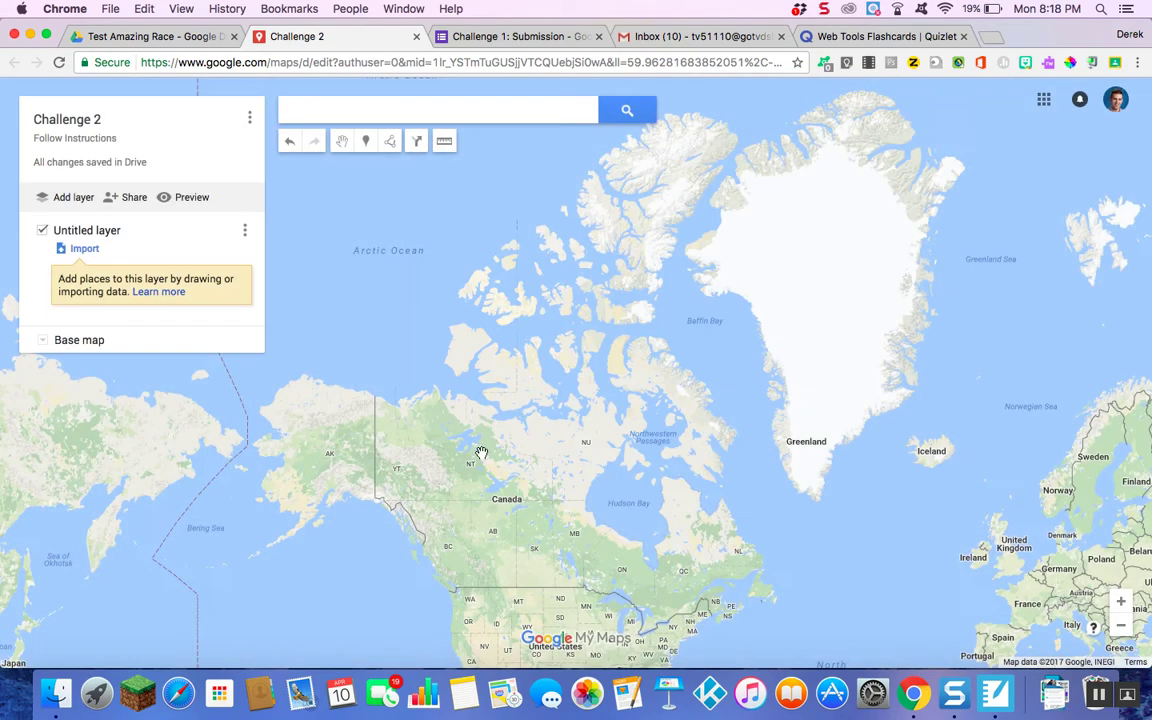
Step: Rename the untitled layer "Follow instructions" and switch the base map to satellite imagery
click(103, 232)
text(Follow instructions)
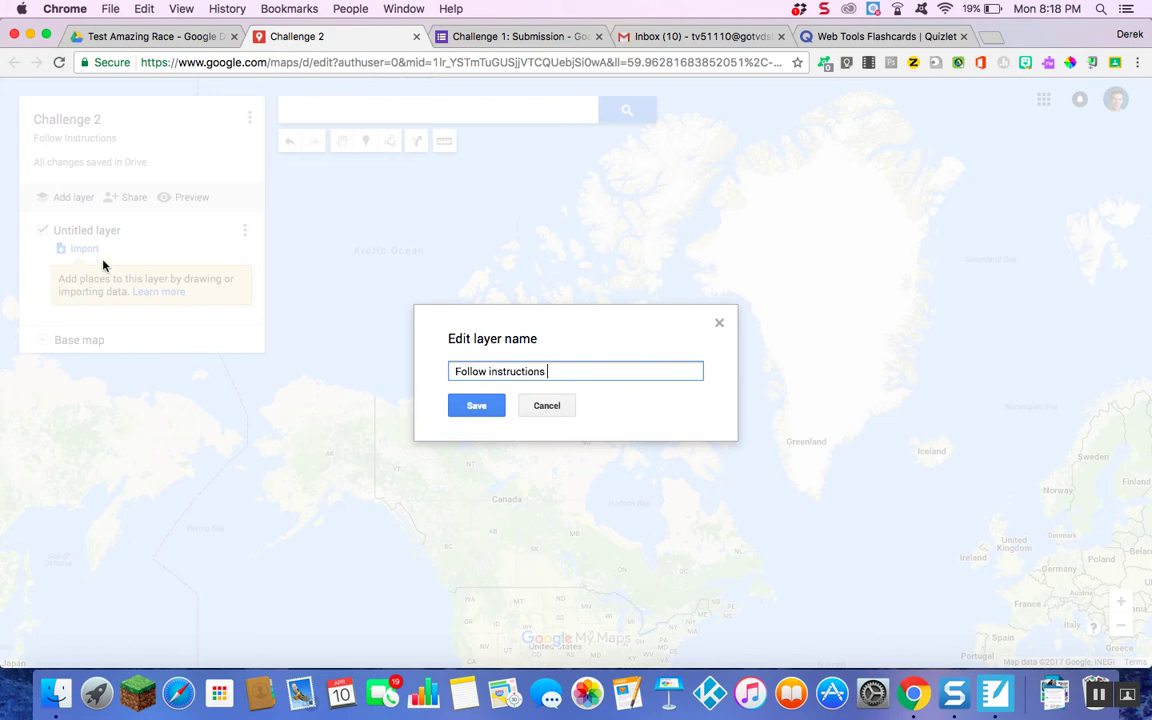
click(474, 408)
click(41, 343)
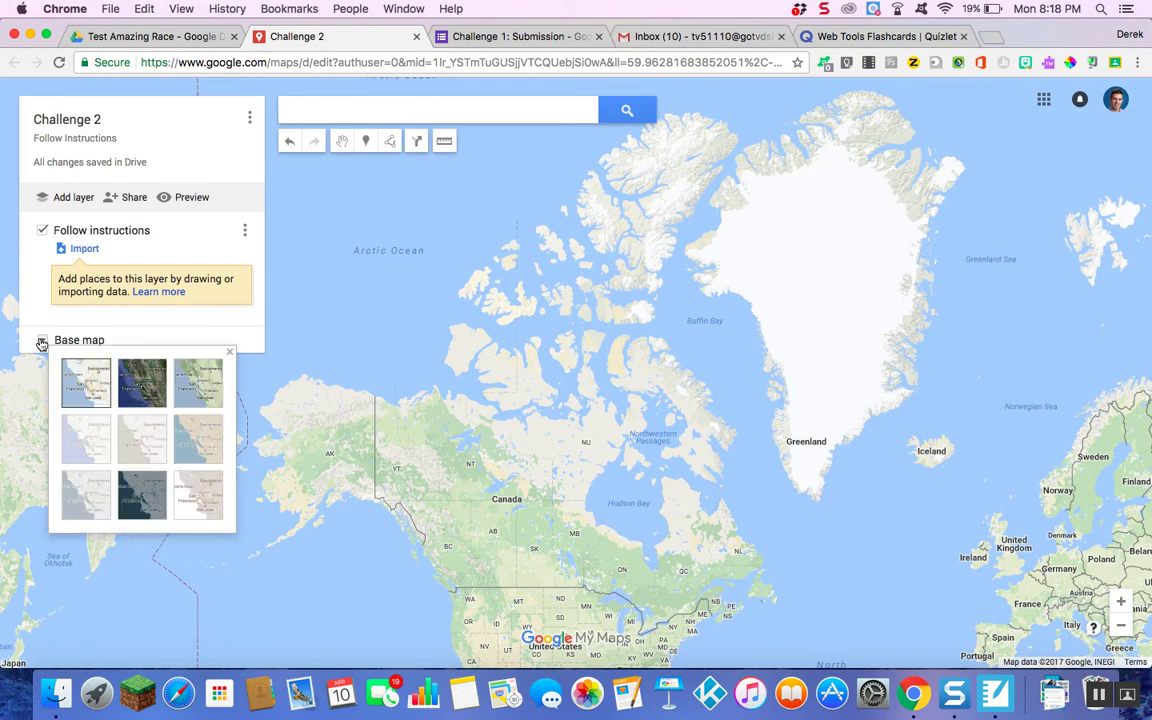
click(142, 383)
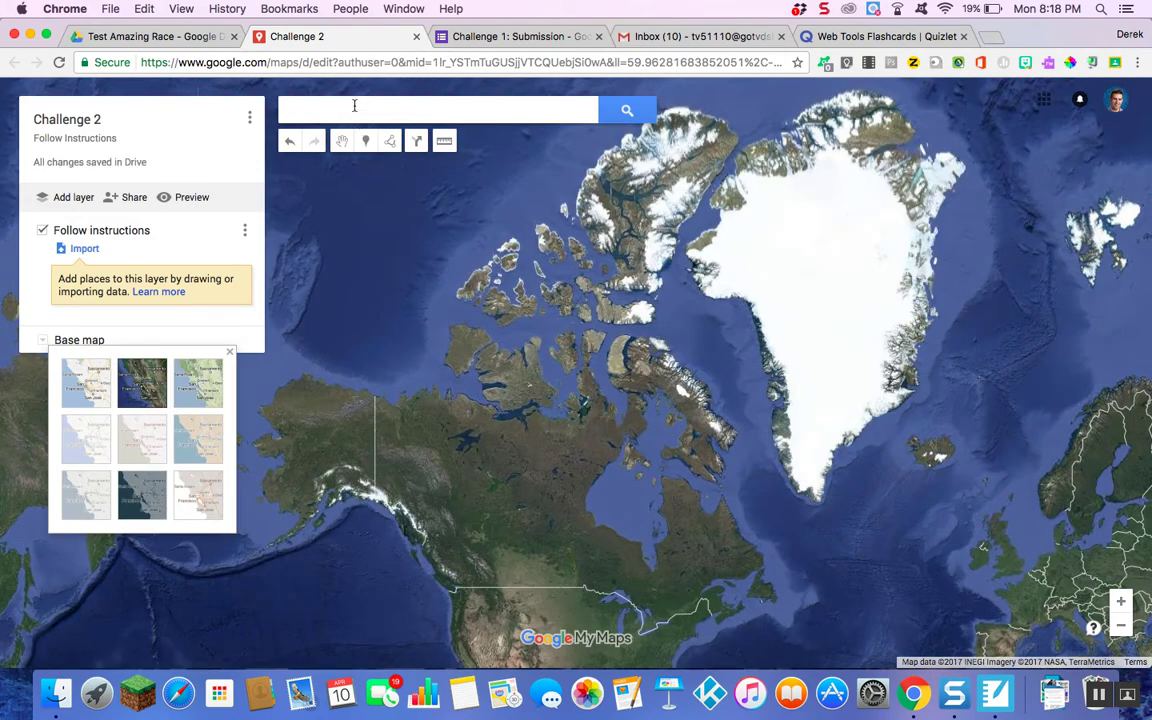
Step: Search the map for London, ON and add the found place to the Follow instructions layer
click(354, 105)
text(london)
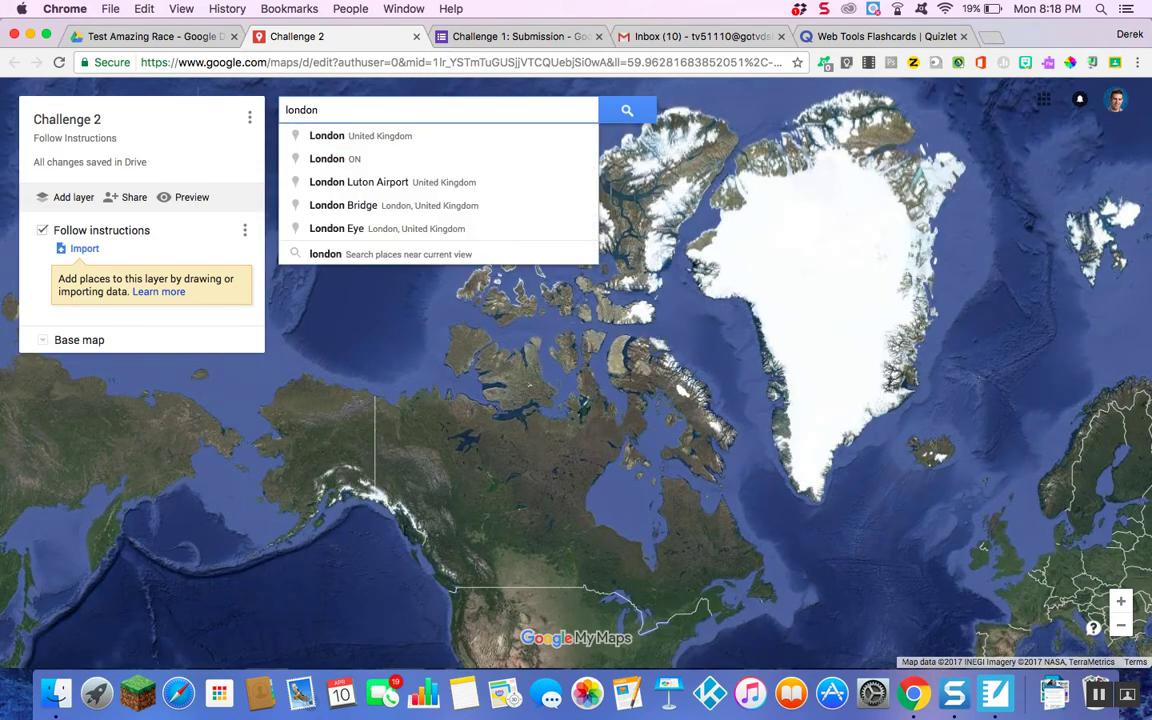
click(354, 160)
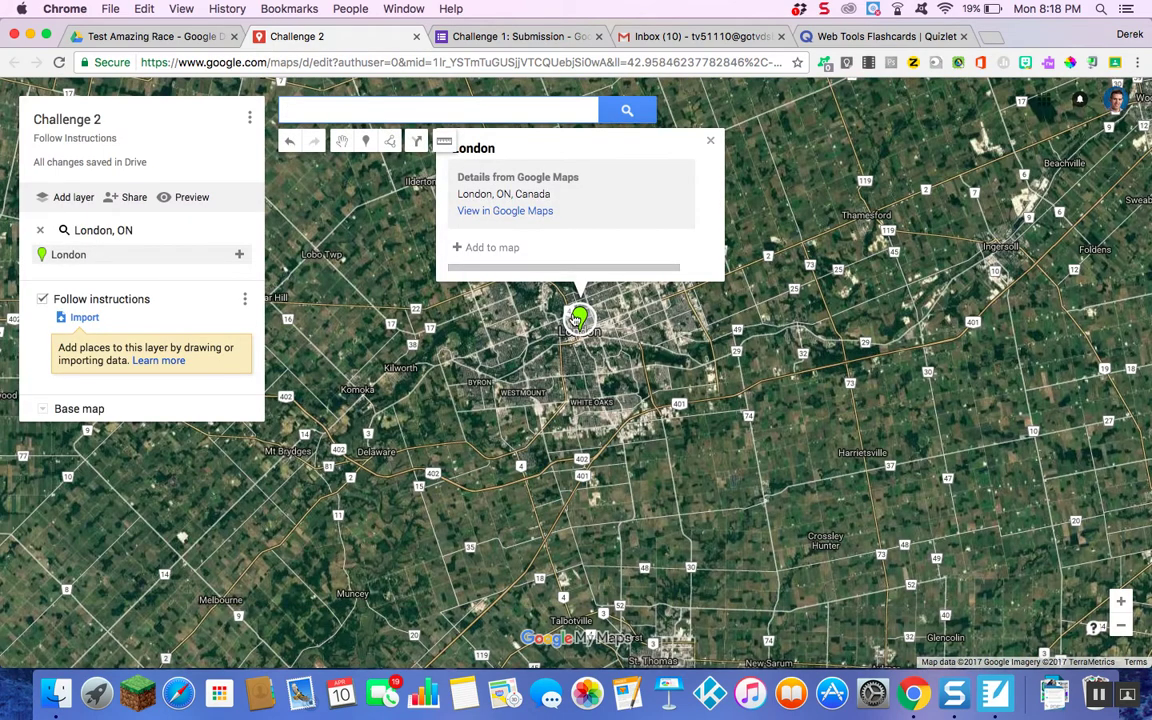
click(575, 318)
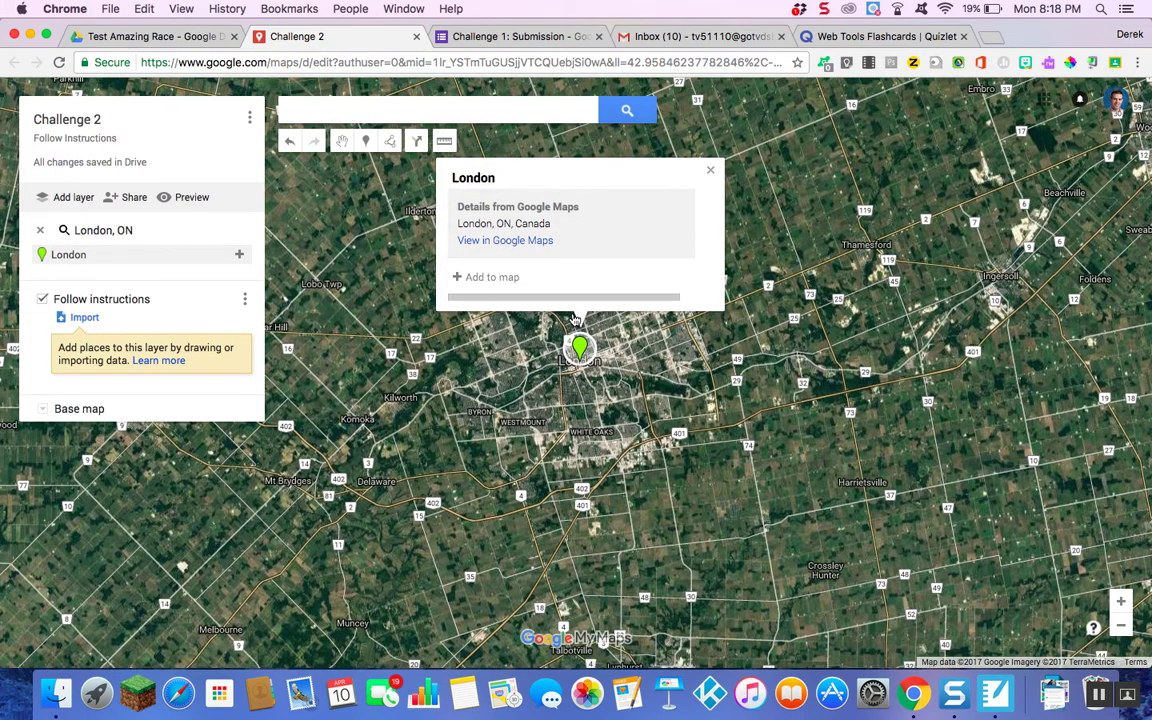
click(499, 278)
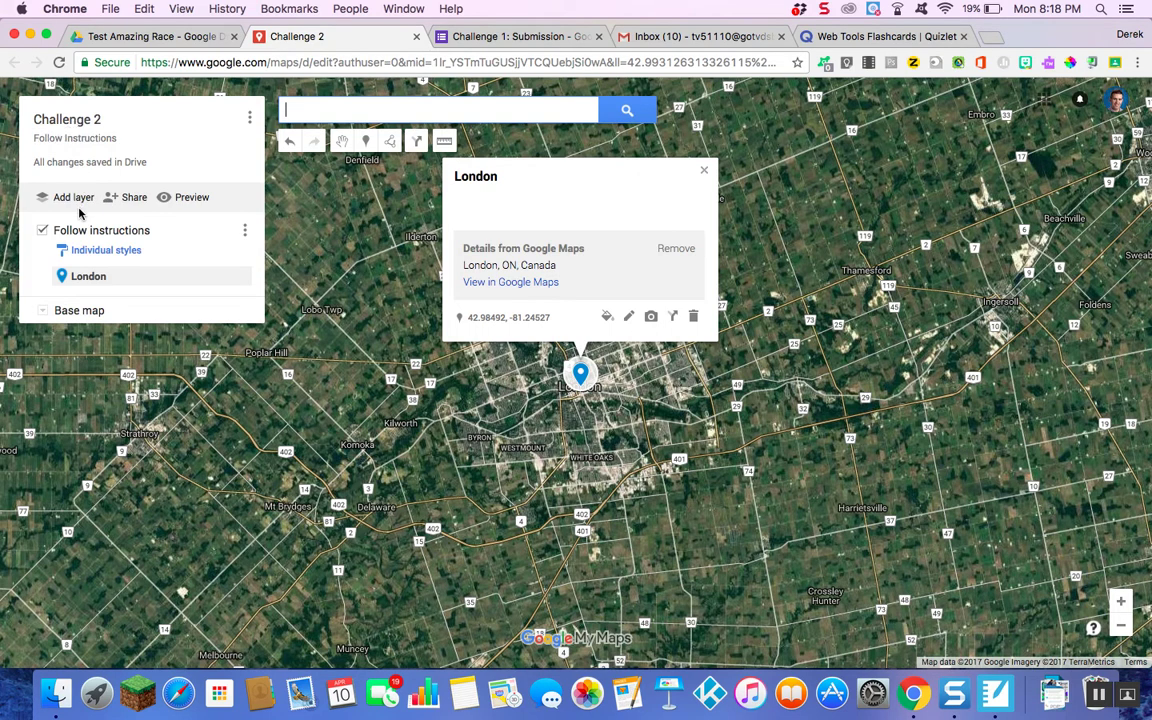
Step: Share the Challenge 2 map so anyone with the link can view it, and copy its sharing link
click(134, 198)
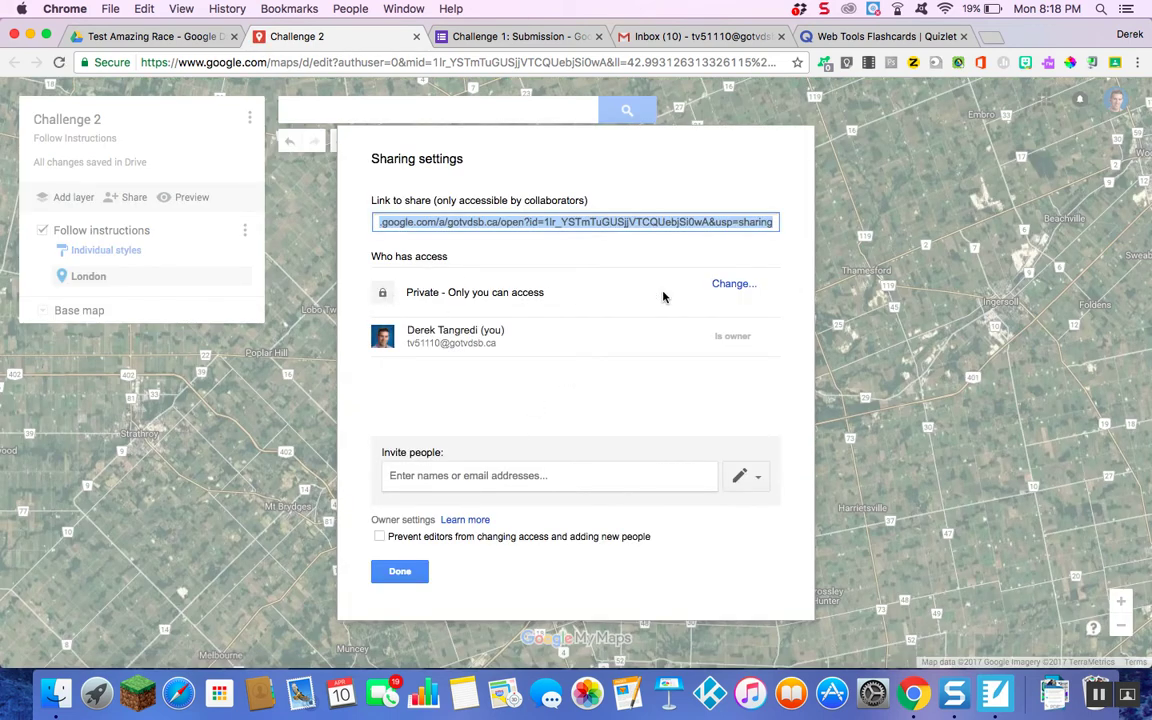
click(728, 288)
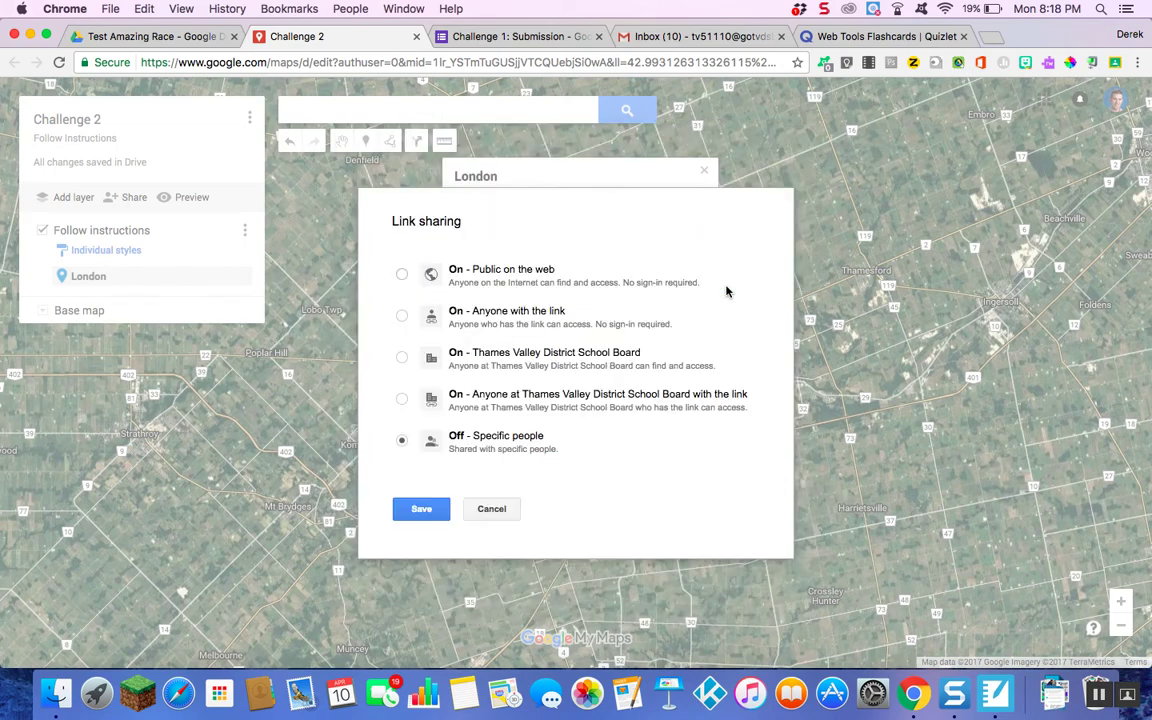
click(401, 316)
click(401, 316)
click(422, 542)
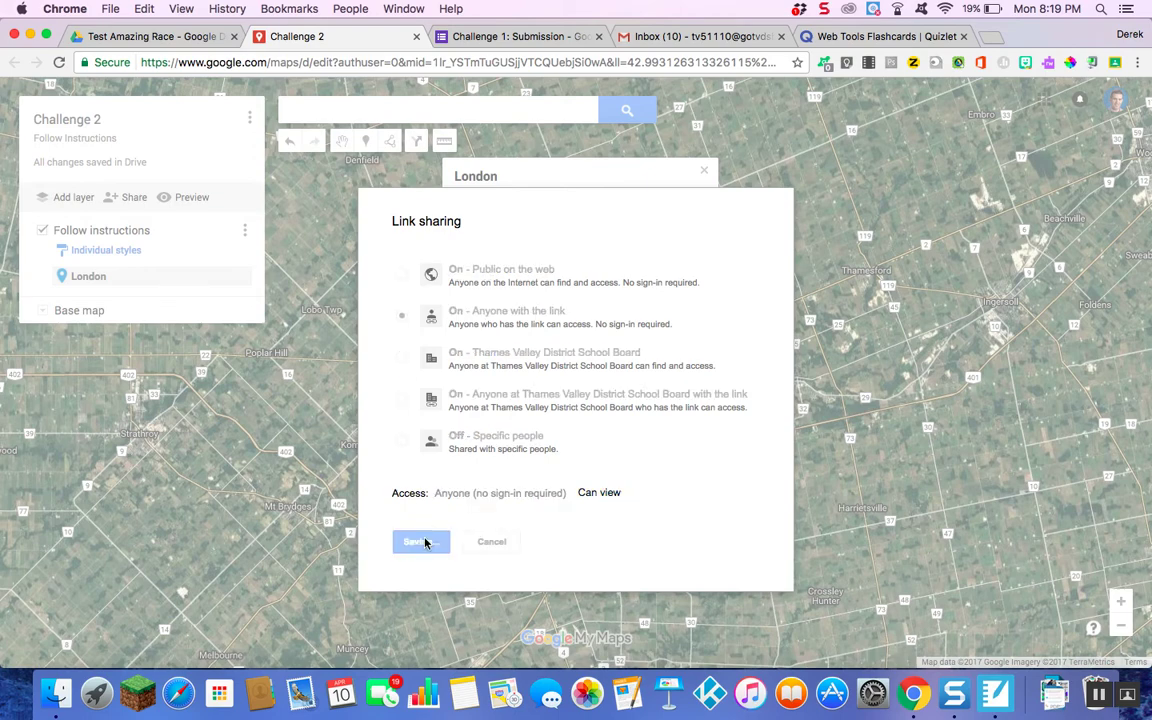
right_click(486, 228)
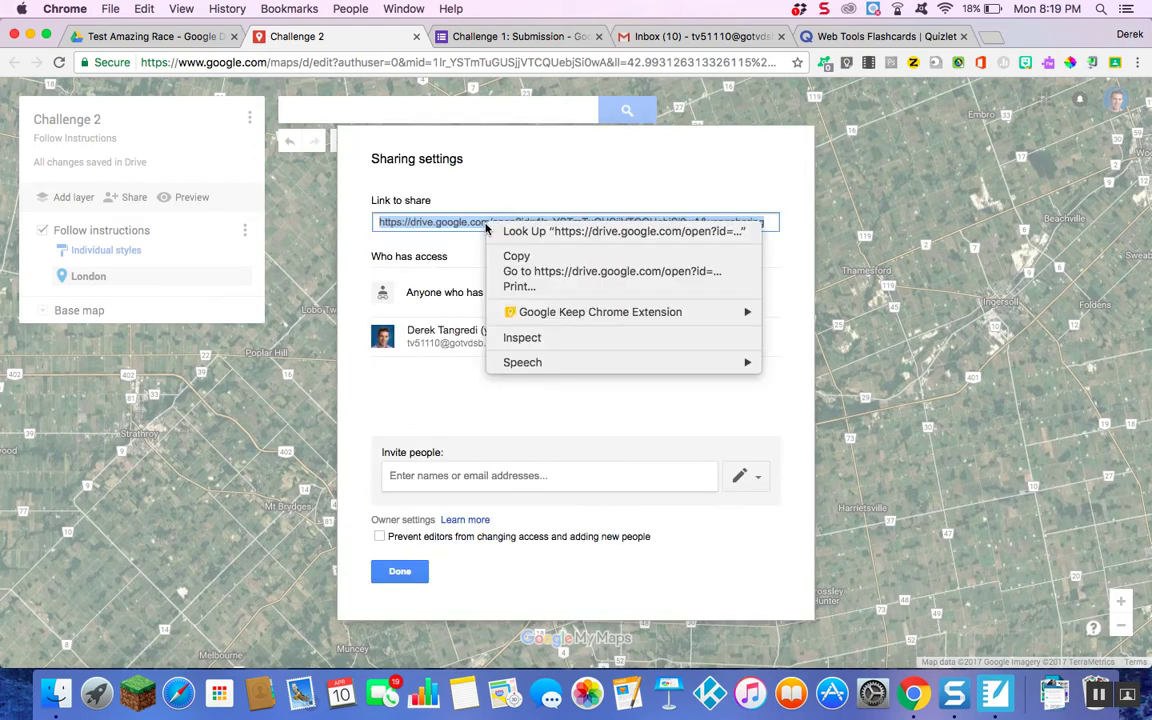
click(516, 257)
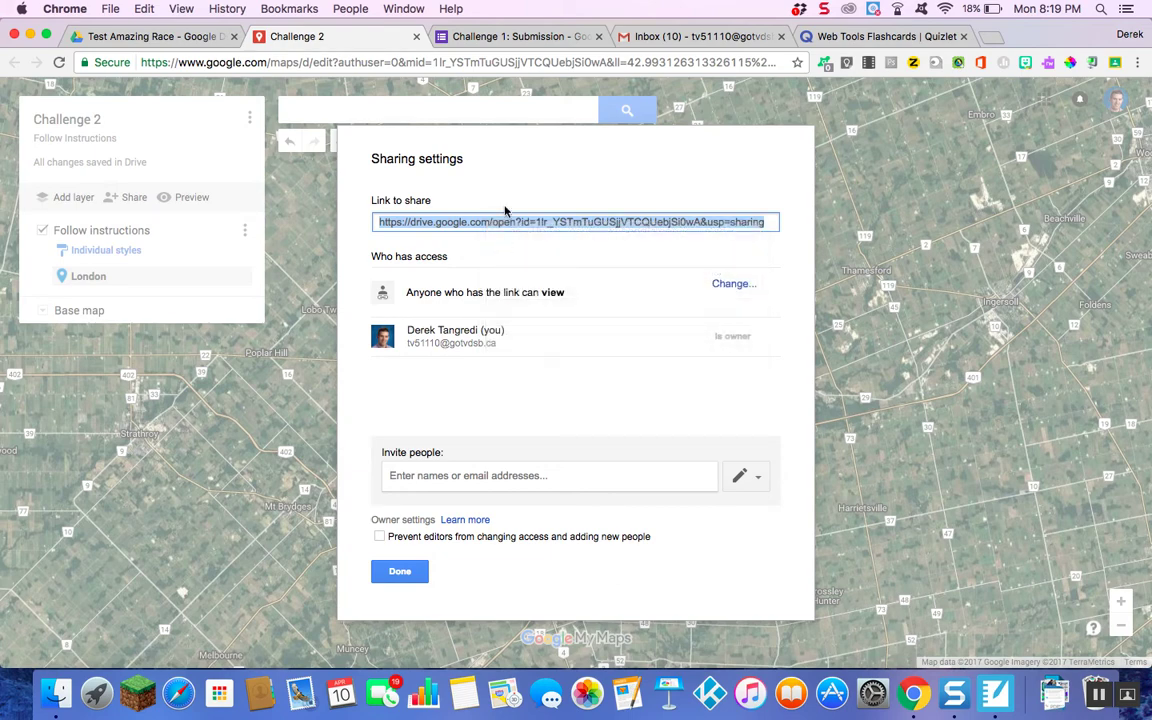
Step: Append the copied map link to the Challenge 1: Submission form's confirmation message and save the settings
click(497, 38)
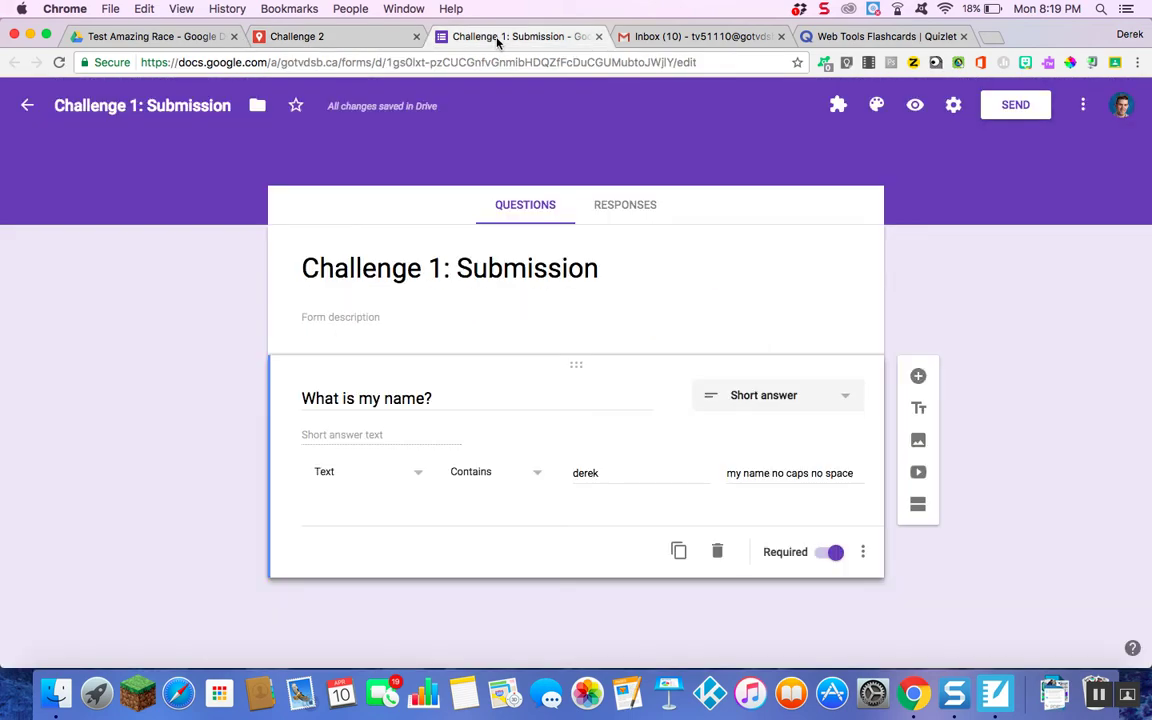
click(957, 107)
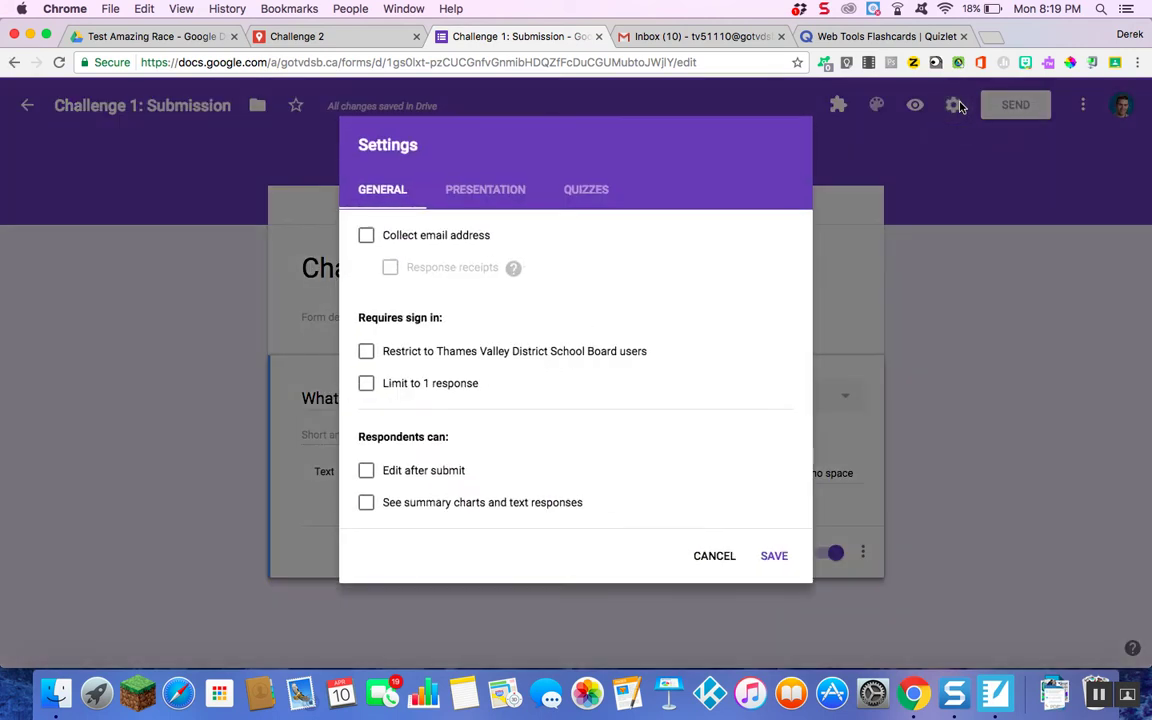
click(500, 195)
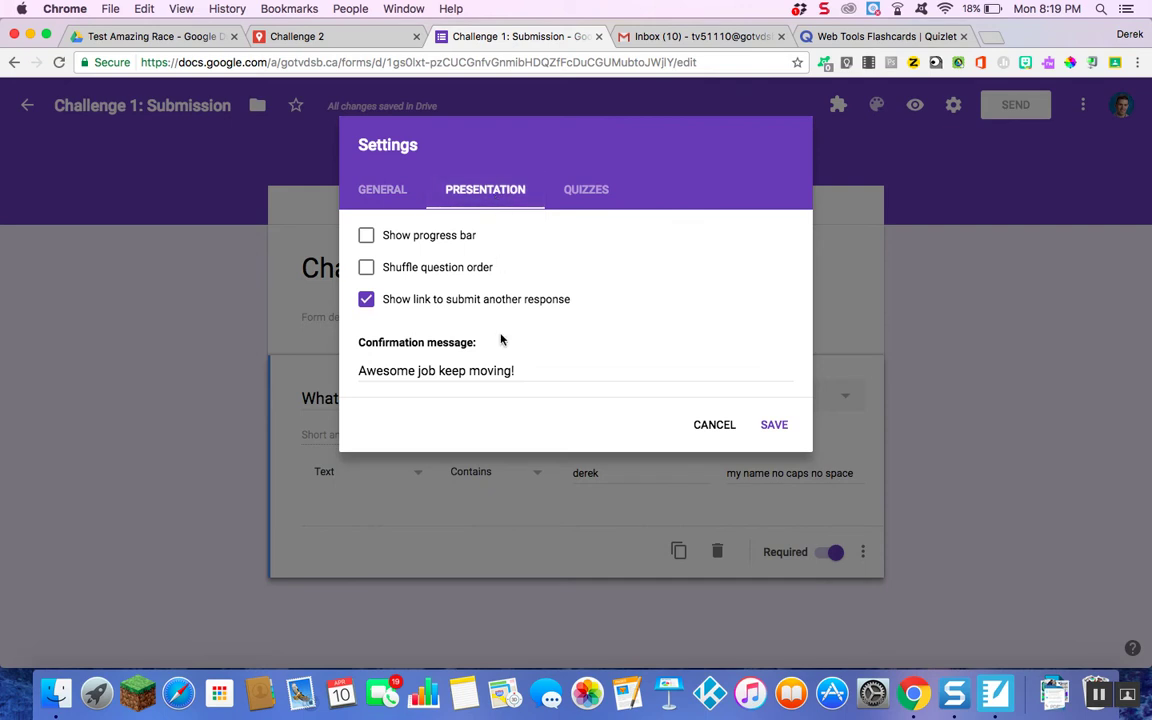
click(566, 369)
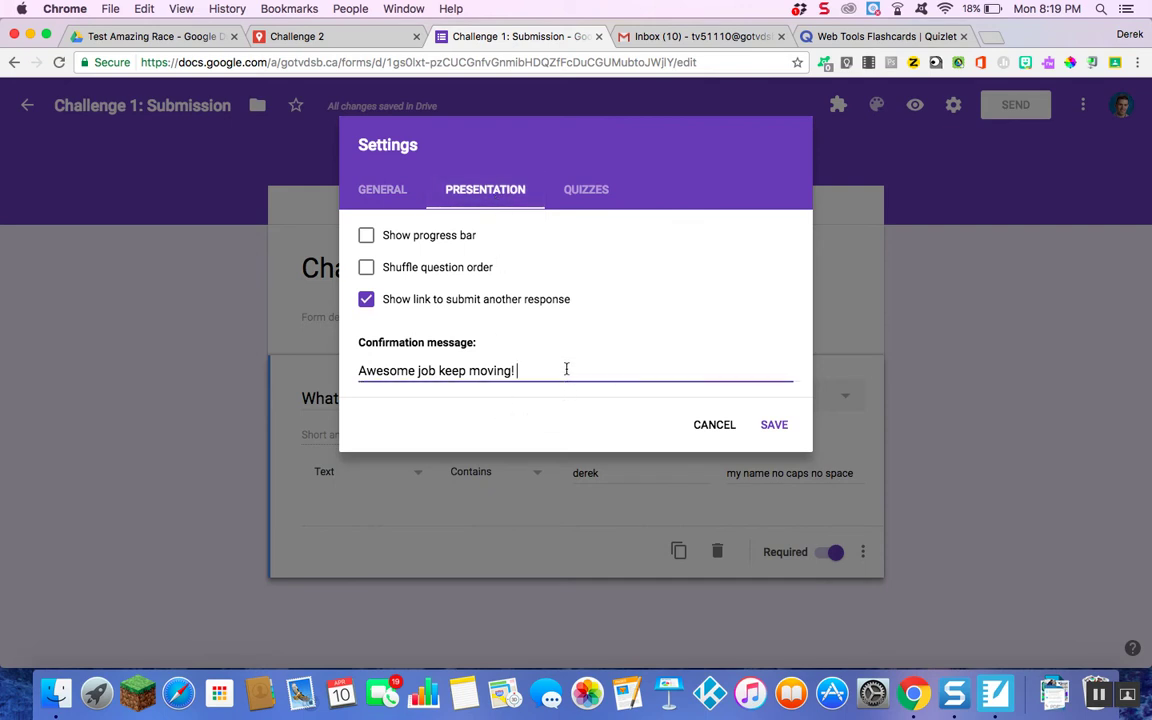
right_click(566, 369)
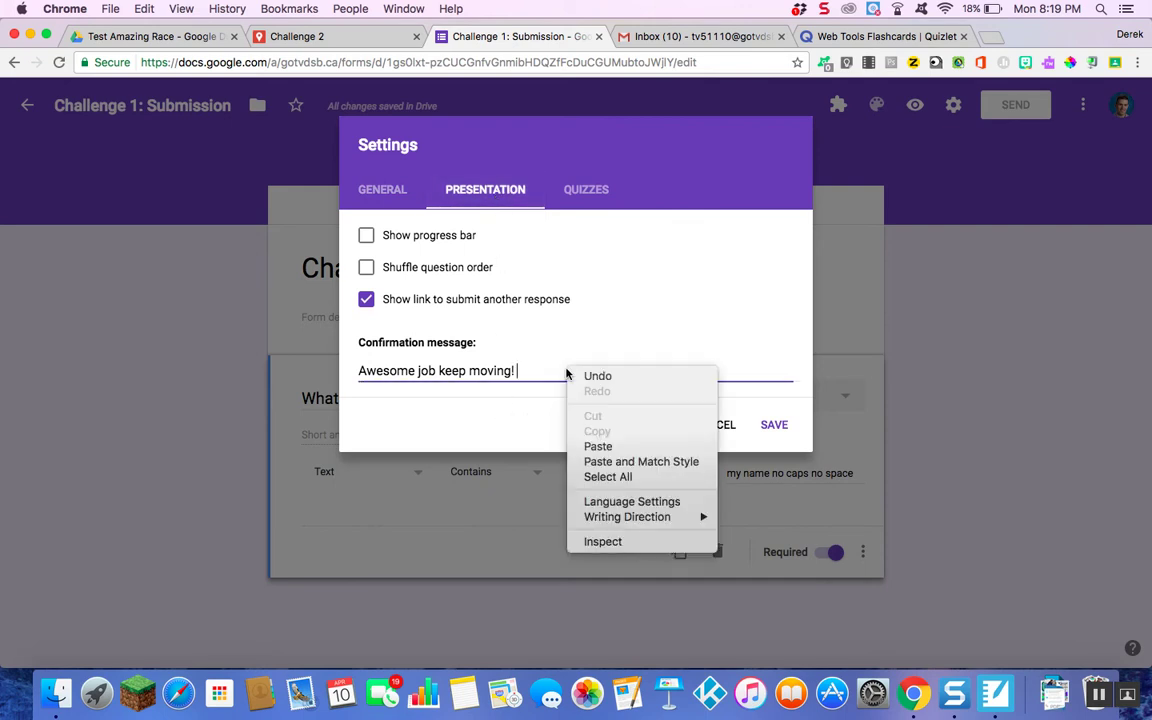
click(594, 447)
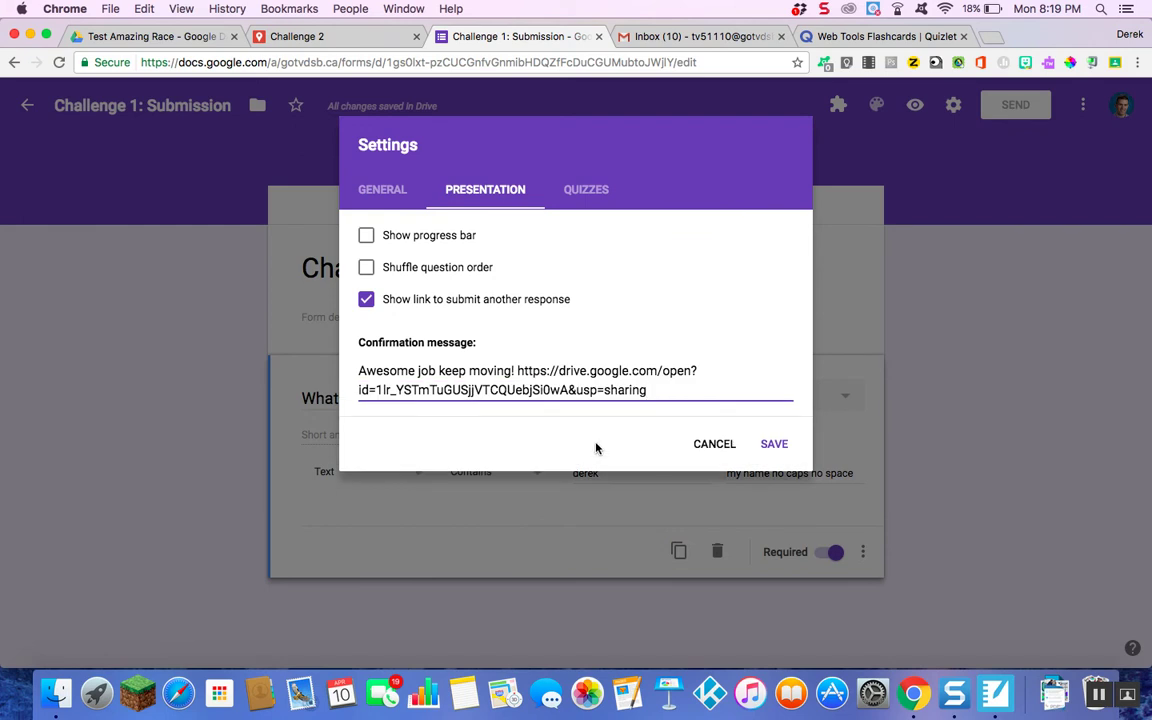
click(783, 451)
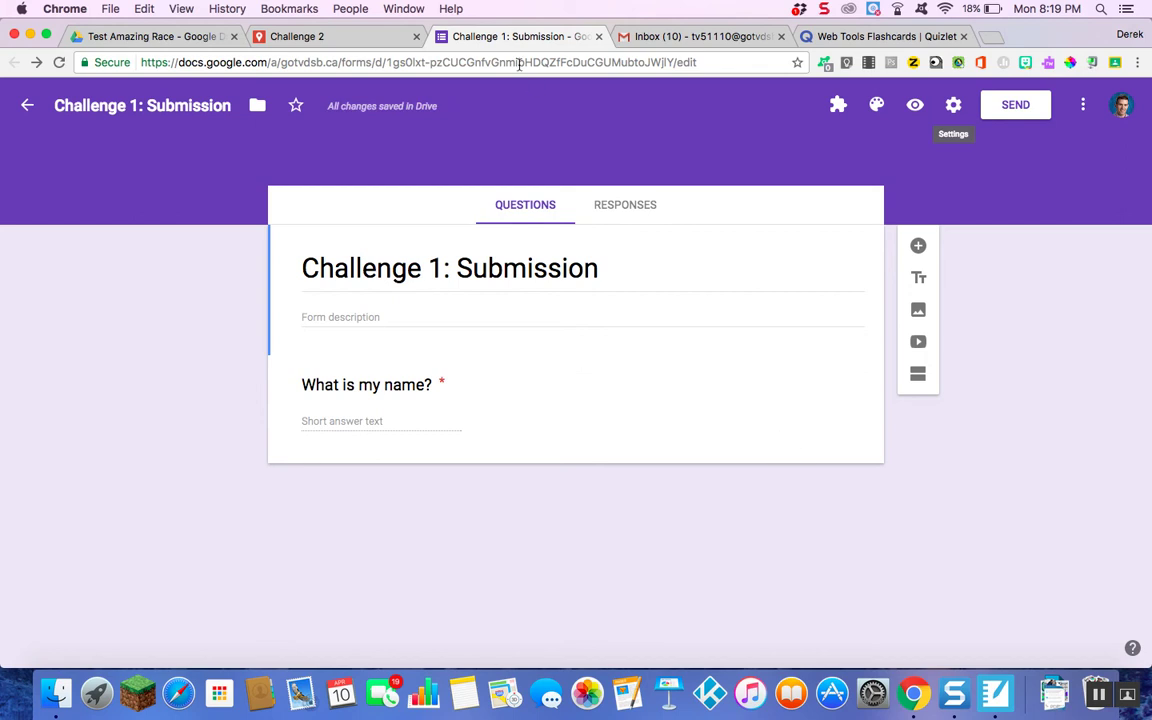
Step: Open the Challenge 1 map from the Drive folder and follow the form link on the Paris pin
click(188, 38)
double_click(296, 298)
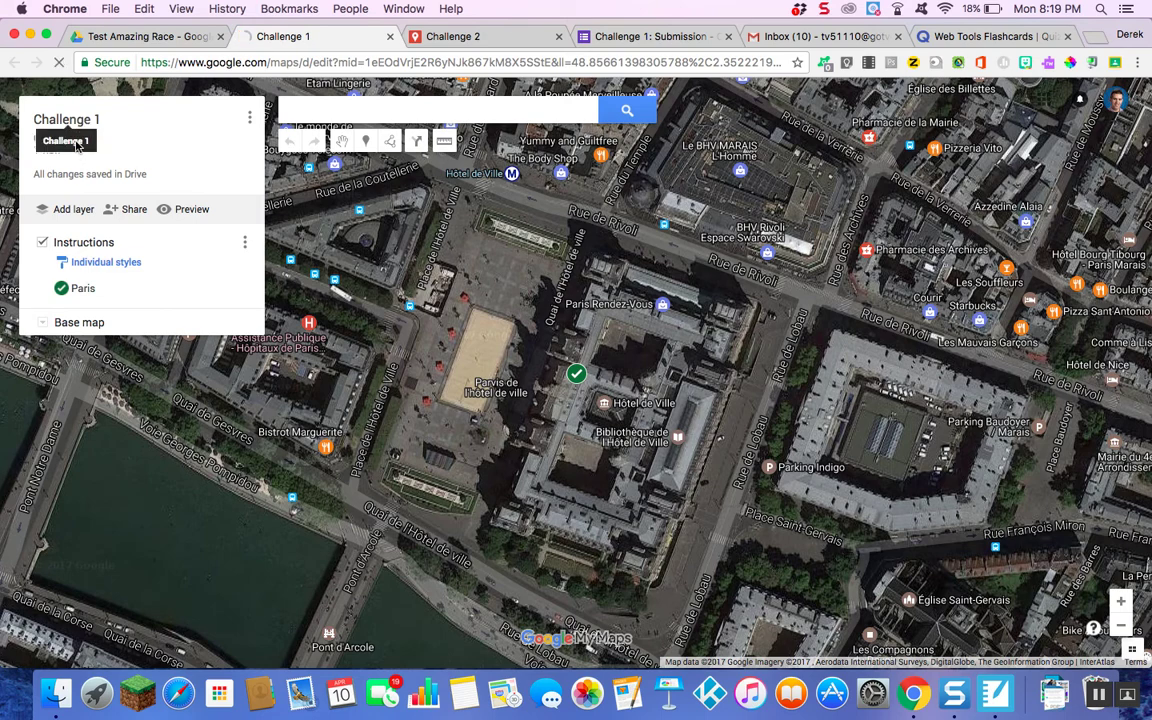
click(577, 375)
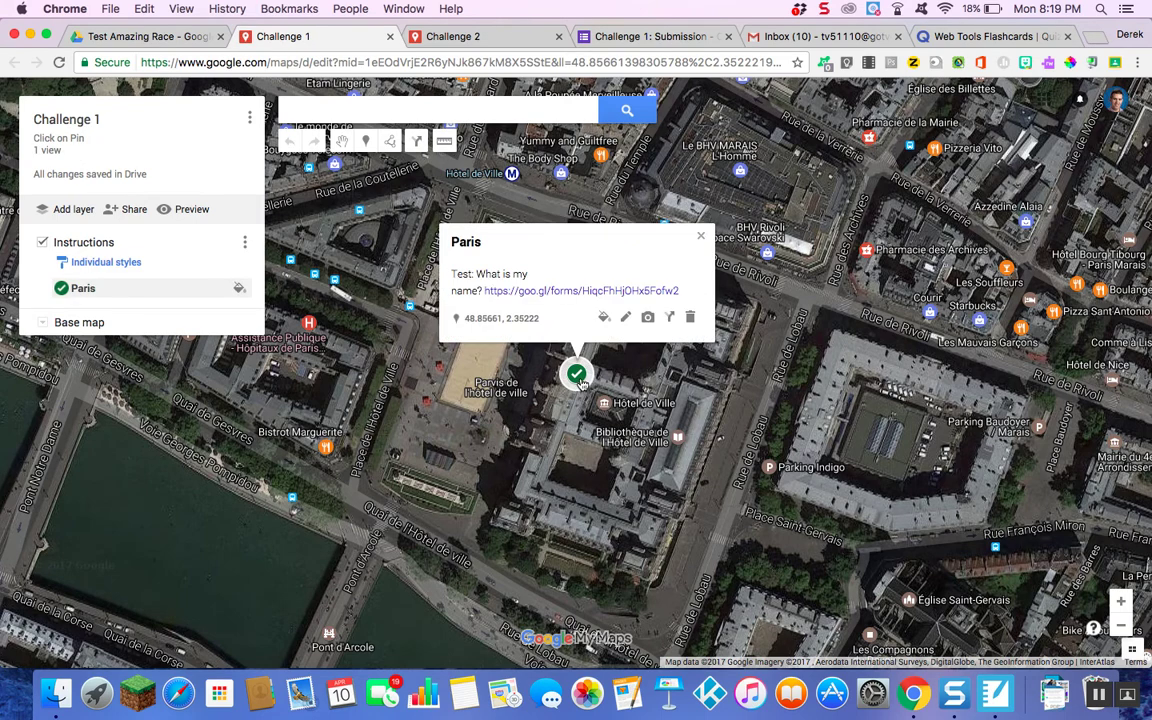
click(534, 292)
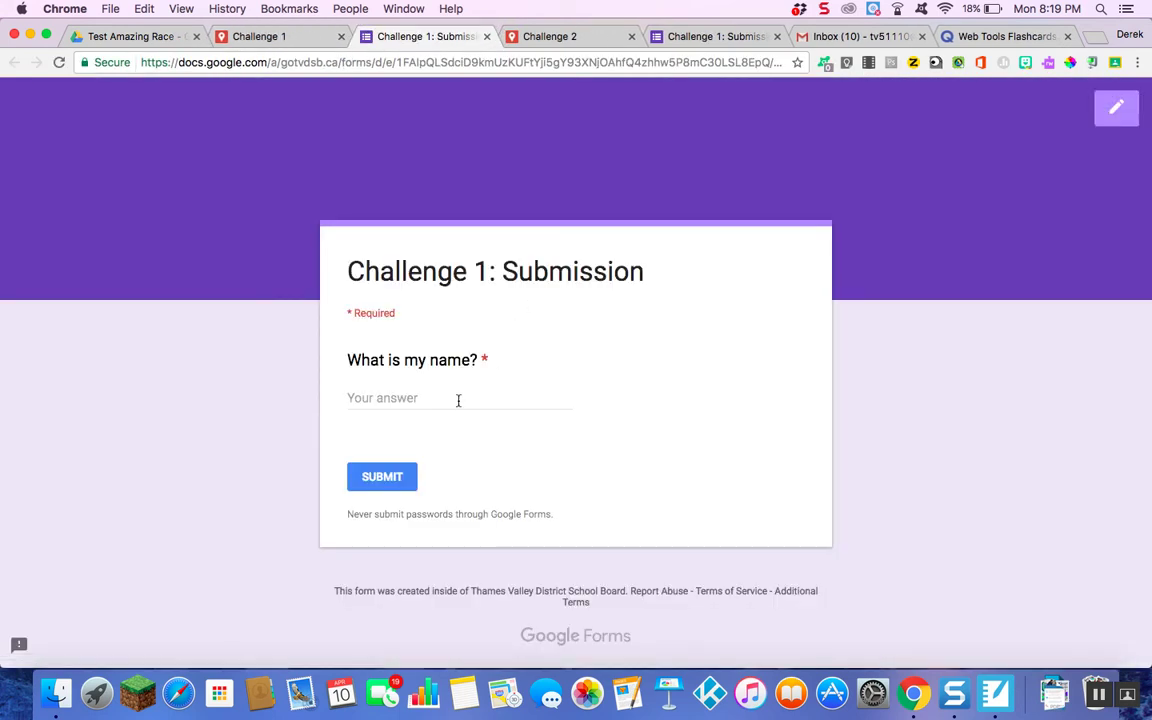
Step: Submit the Challenge 1 form with the expected first name and follow the confirmation link to the Challenge 2 map
click(458, 400)
text(derek)
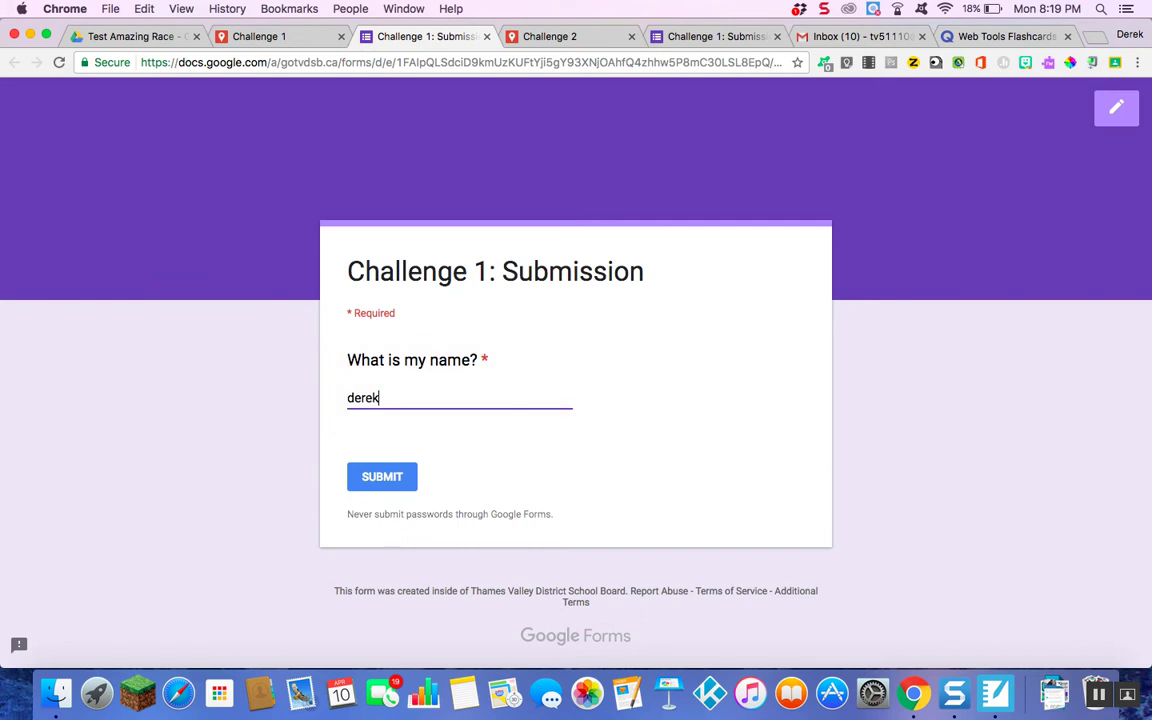
click(380, 477)
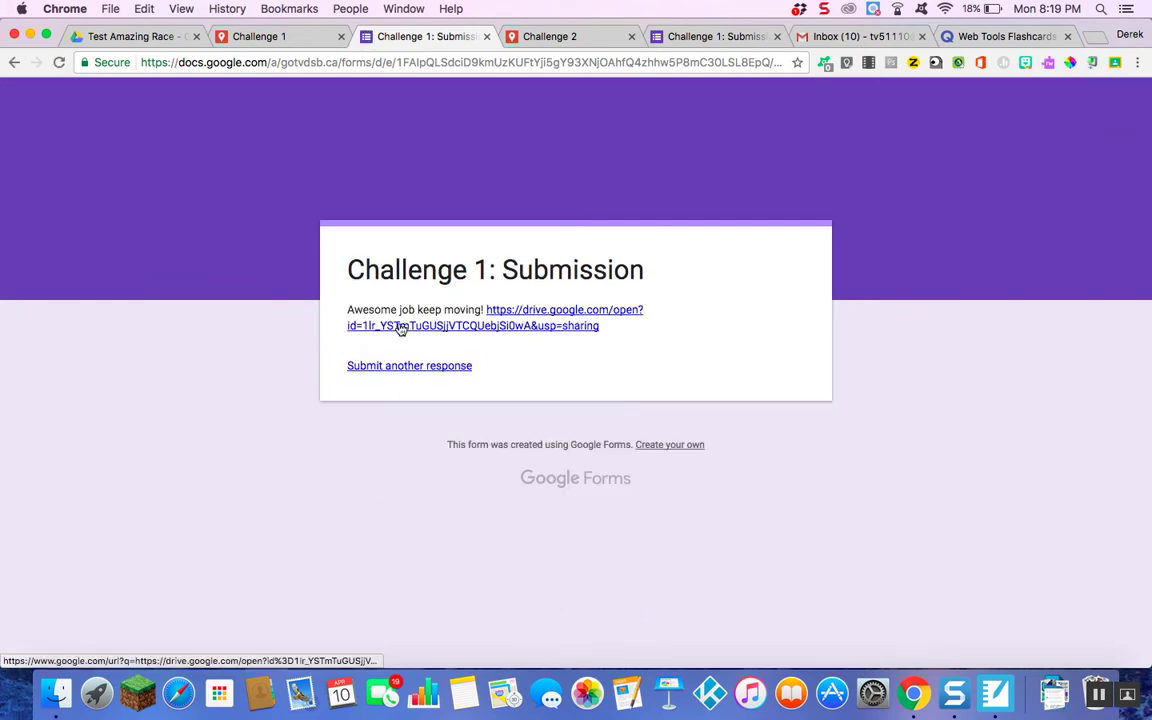
click(534, 328)
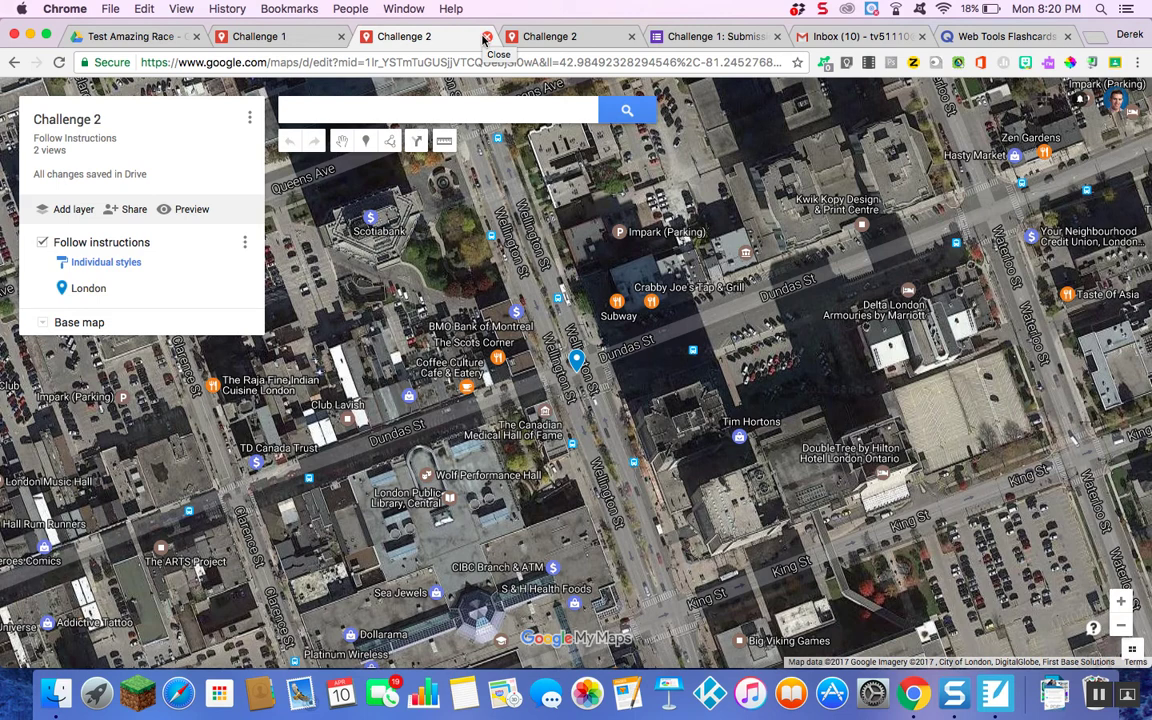
Step: Close the two maps opened for testing and finish the sharing settings of the original Challenge 2 map
click(484, 38)
click(389, 38)
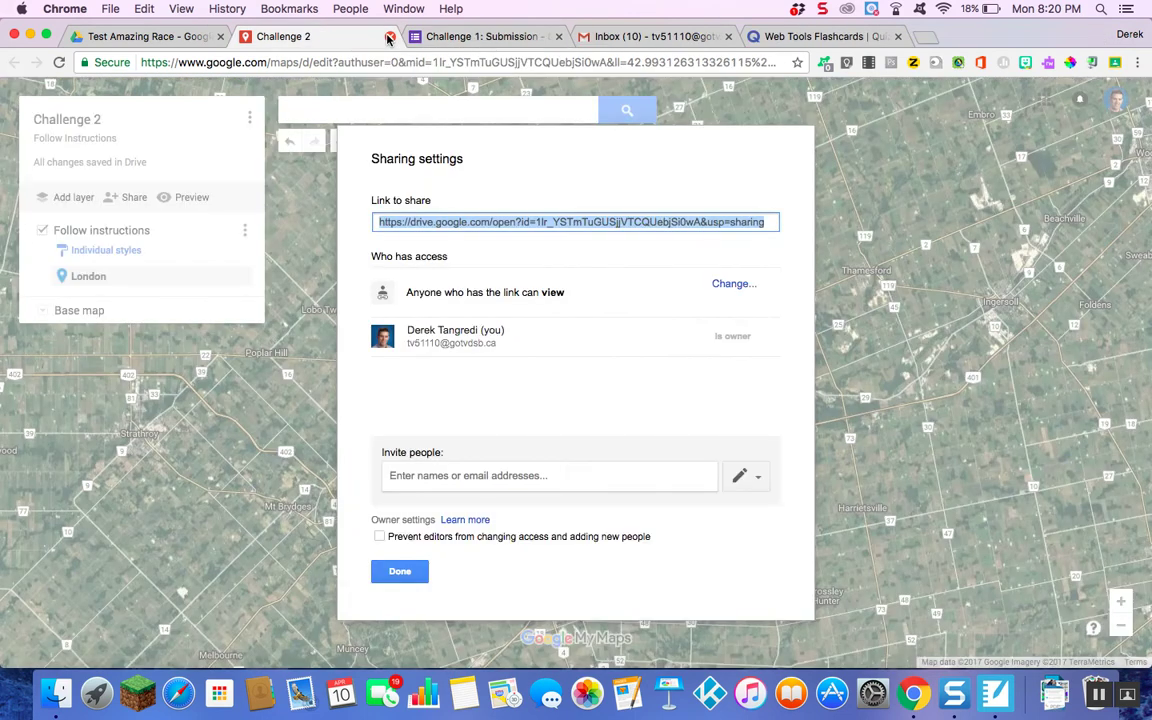
click(399, 571)
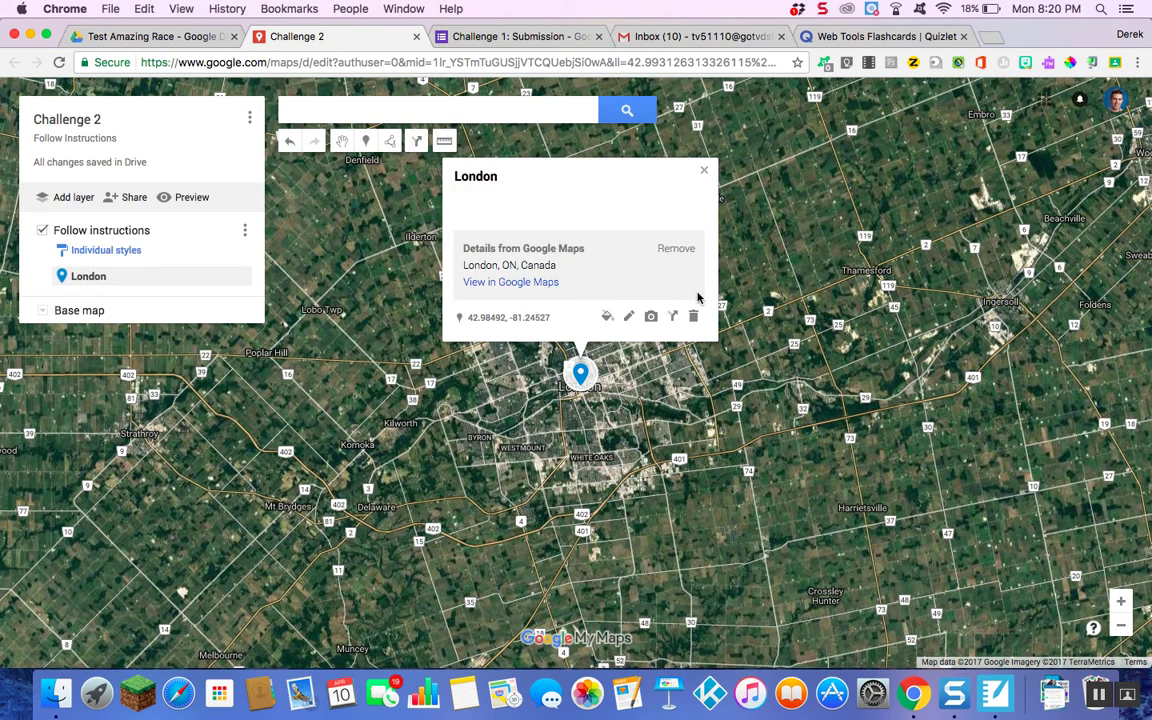
Step: Remove the Google Maps details from the London pin and begin its description with "What"
click(628, 316)
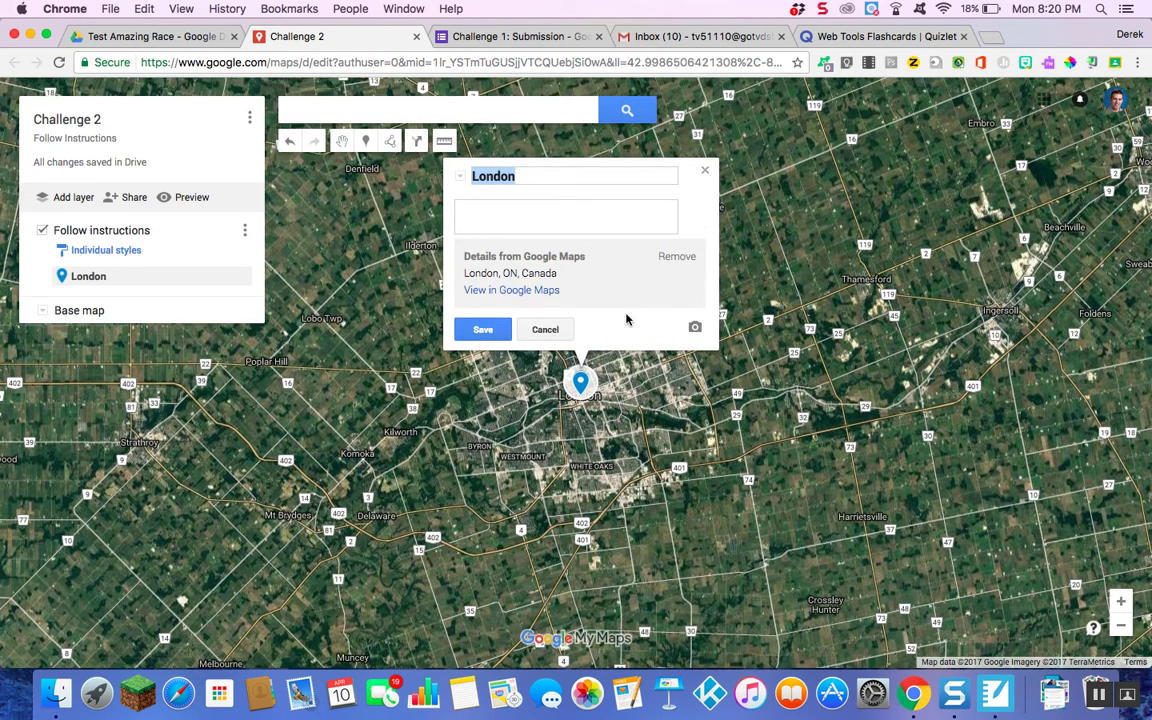
click(687, 258)
click(599, 278)
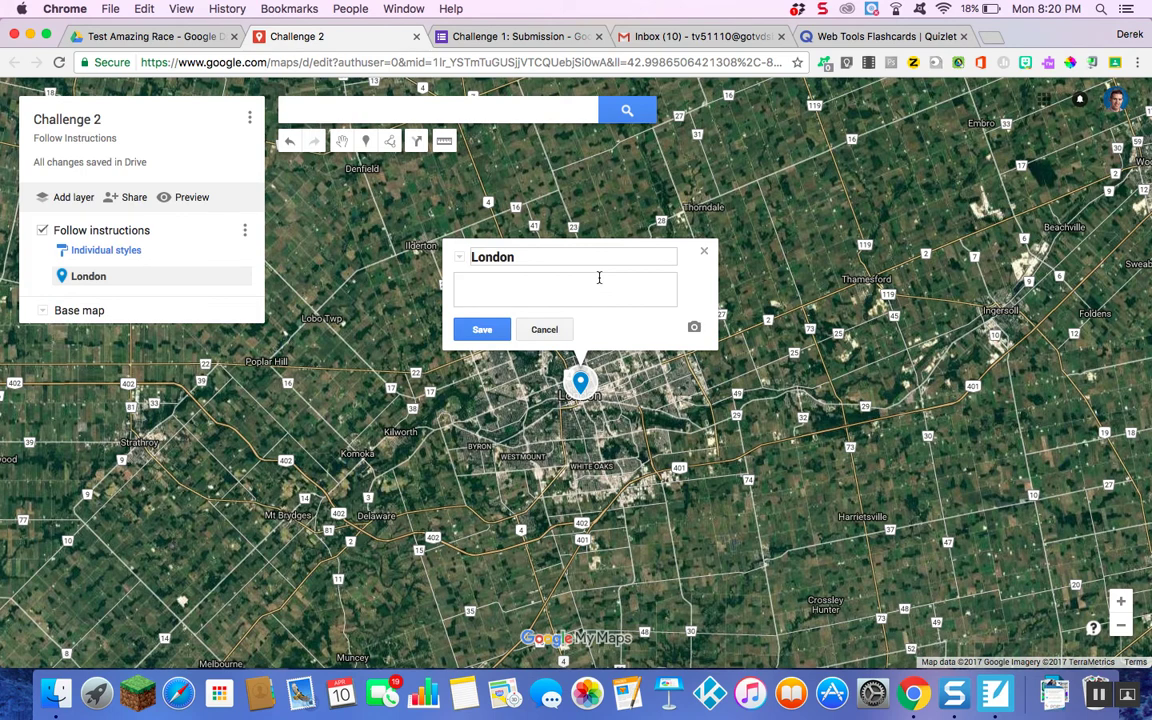
text(What)
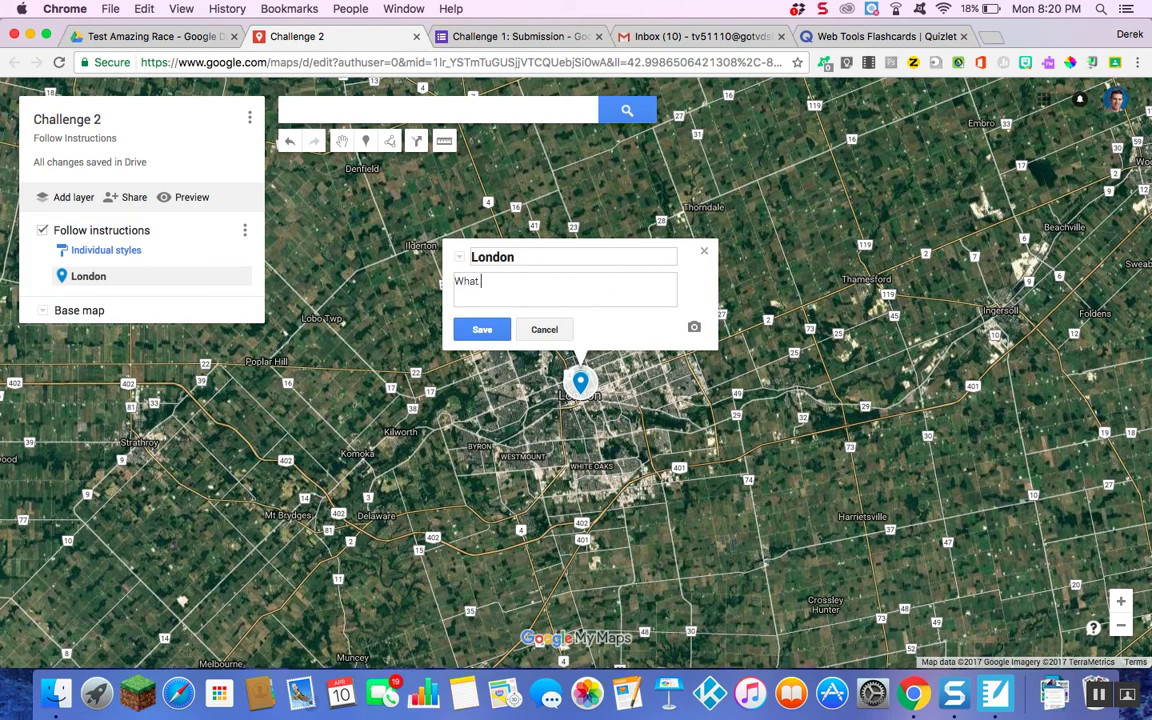
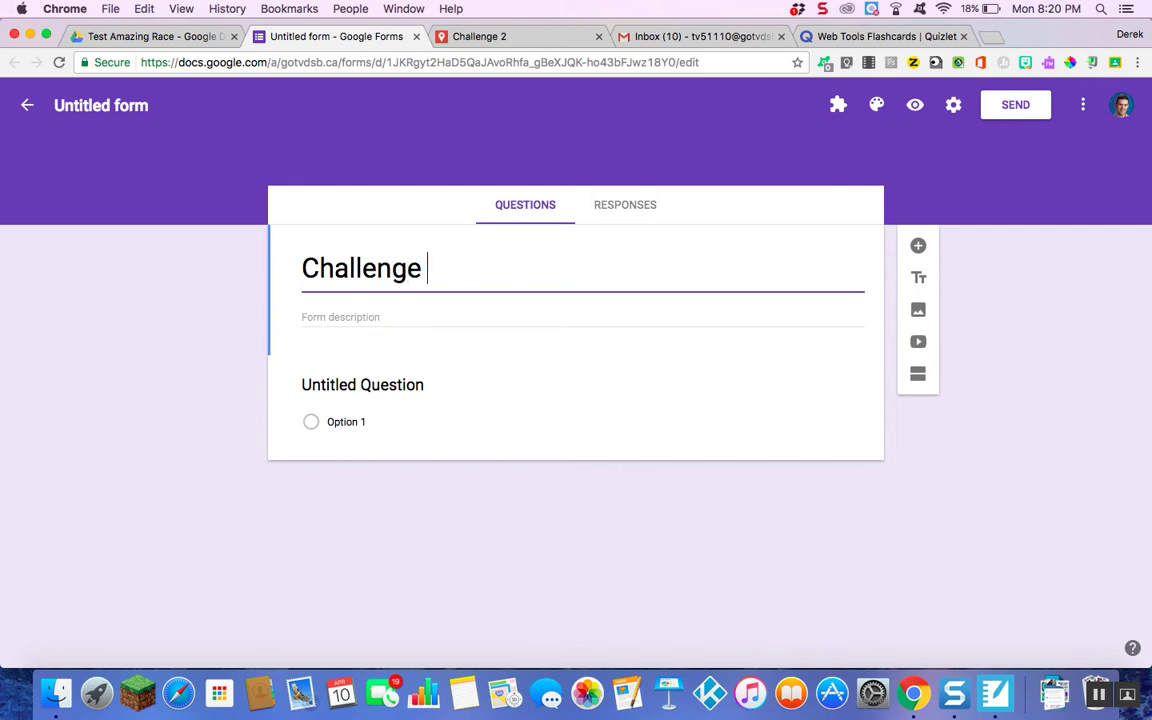
Step: Make the Challenge 2 form's first question a required short answer reading "What city do I live in?"
click(391, 388)
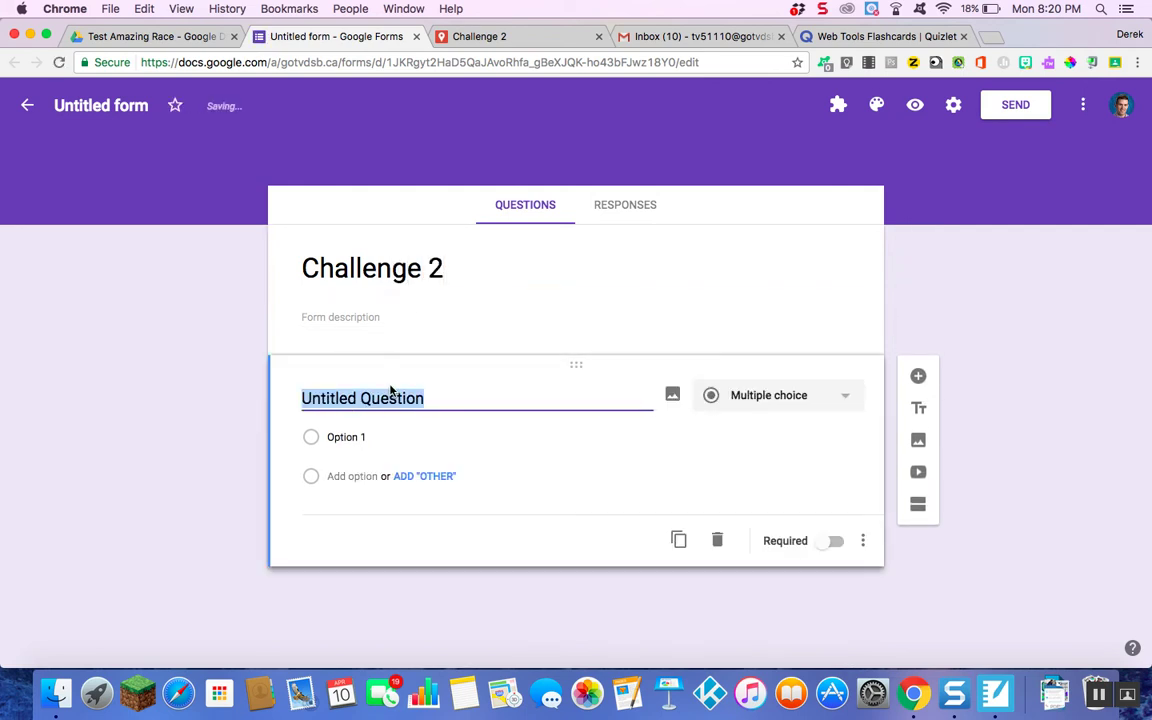
text(What city do I live in)
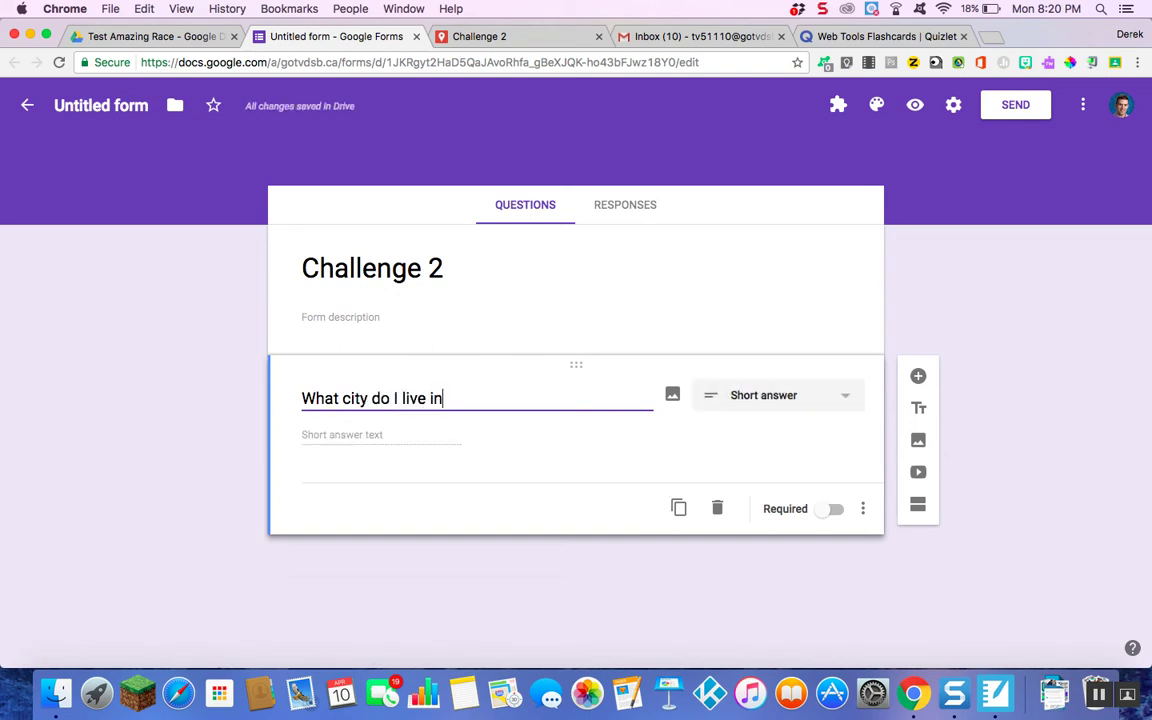
text(?)
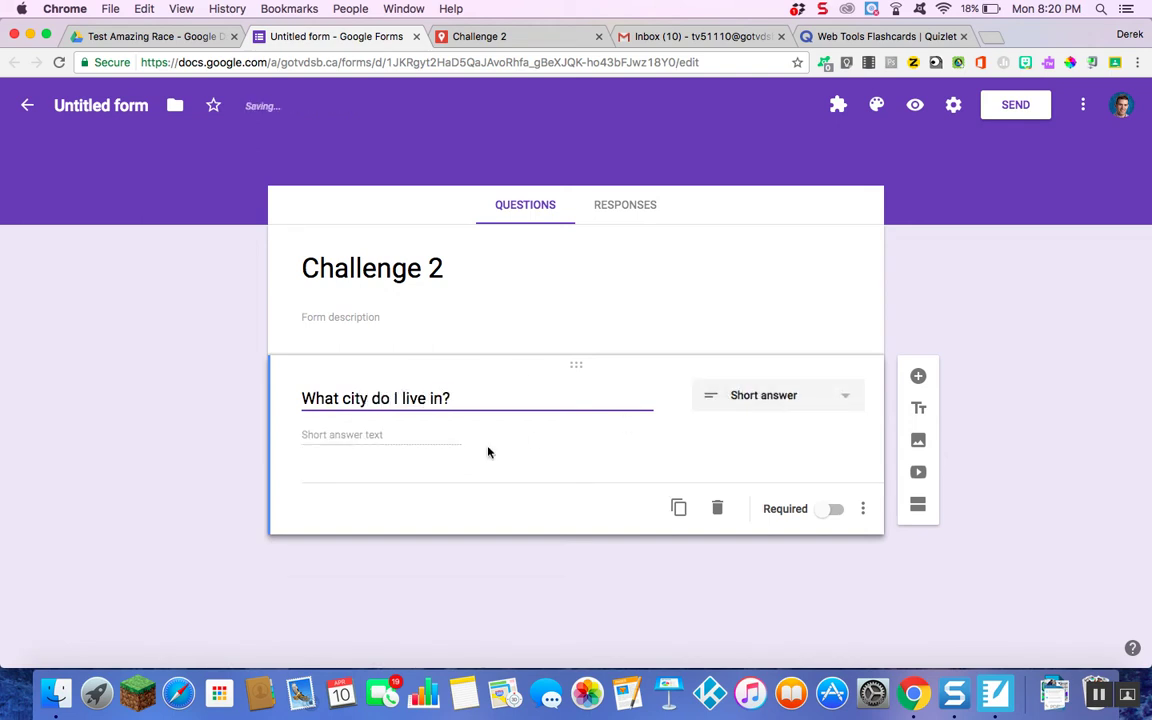
click(829, 510)
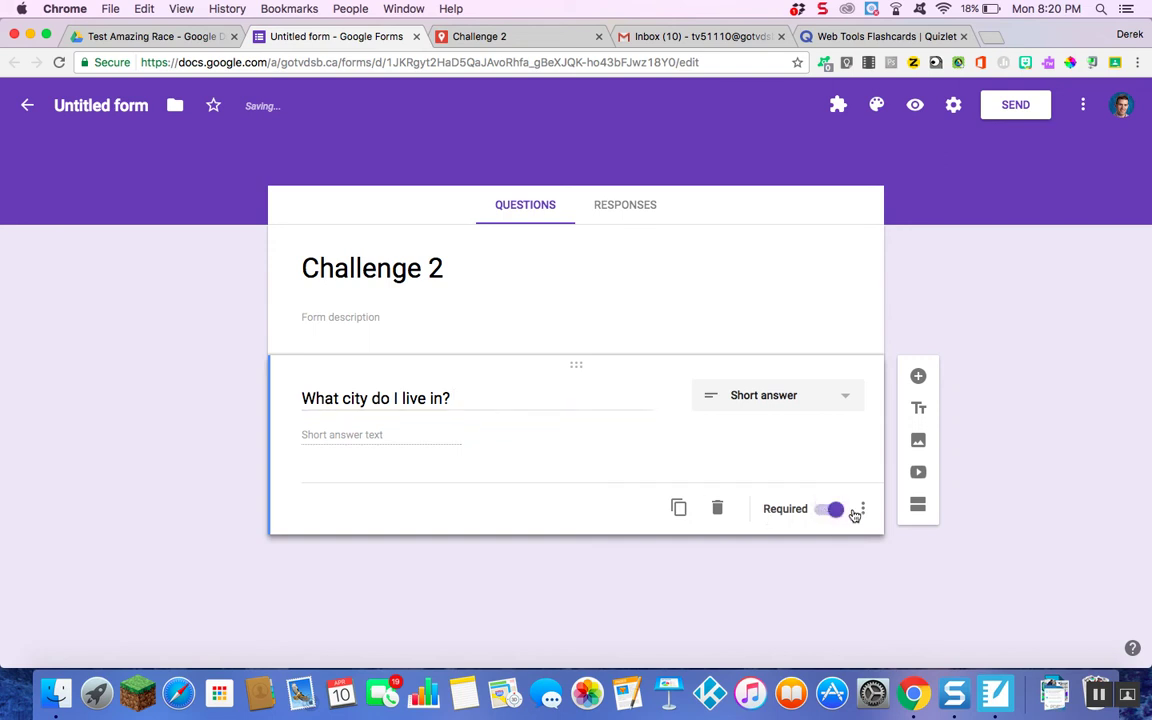
Step: Add response validation to the city question requiring text that contains "london", with the error text "one word no caps"
click(863, 509)
click(932, 610)
click(414, 479)
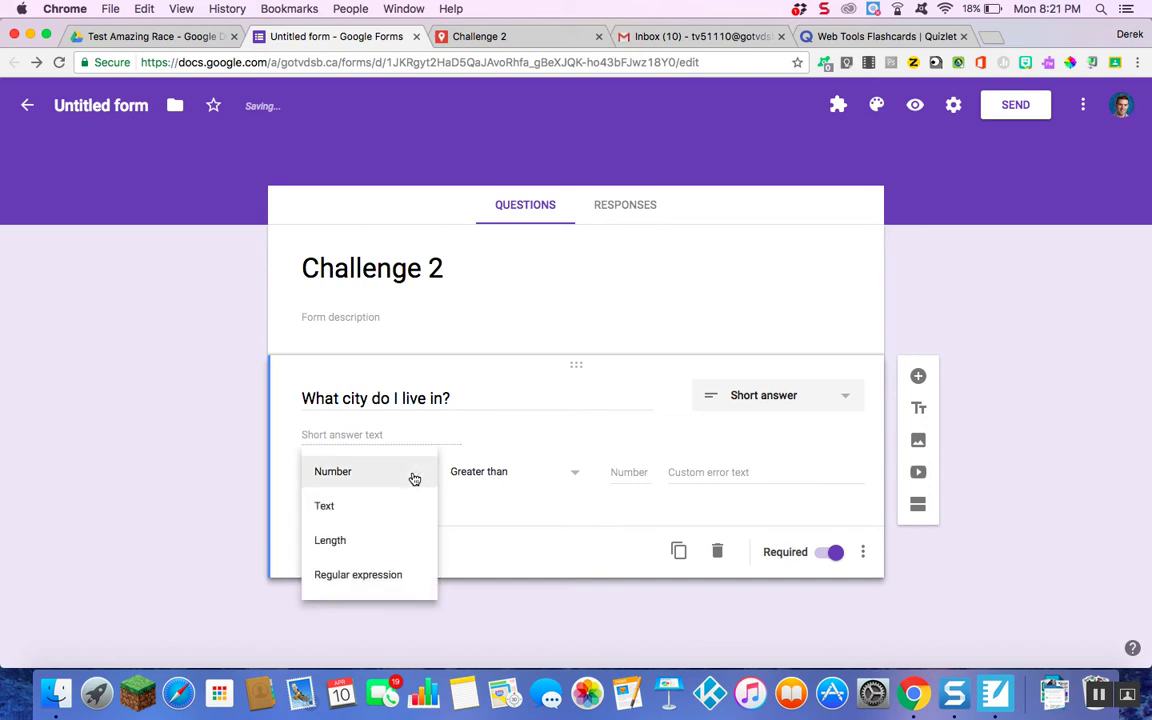
click(405, 509)
click(649, 472)
text(london)
click(772, 468)
text(one word no caps)
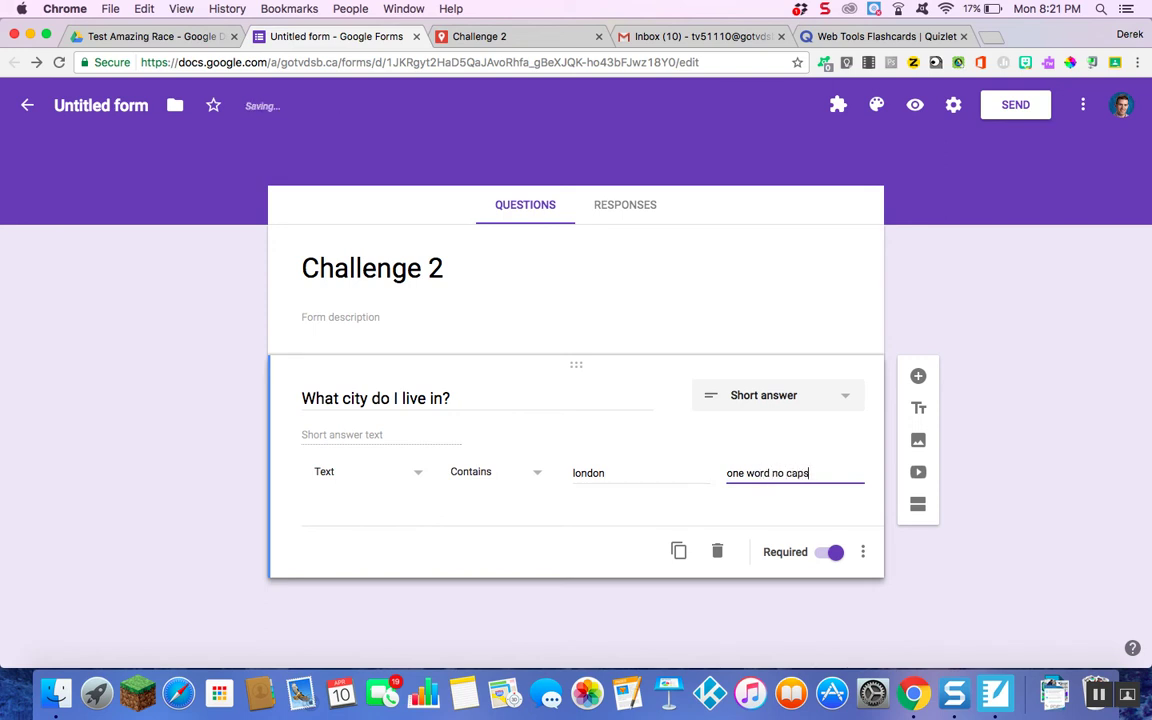
Step: Lift the form's school board user restriction and set the confirmation message to "Awesome work click on the link for your next stop!"
click(953, 105)
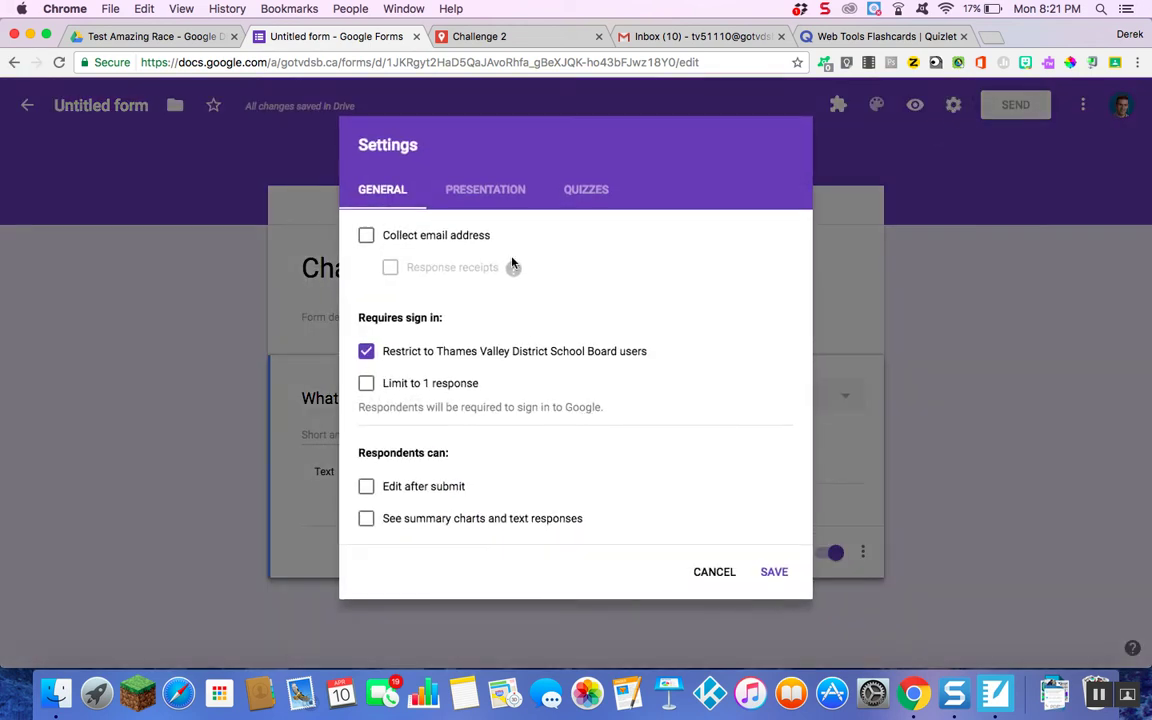
click(367, 351)
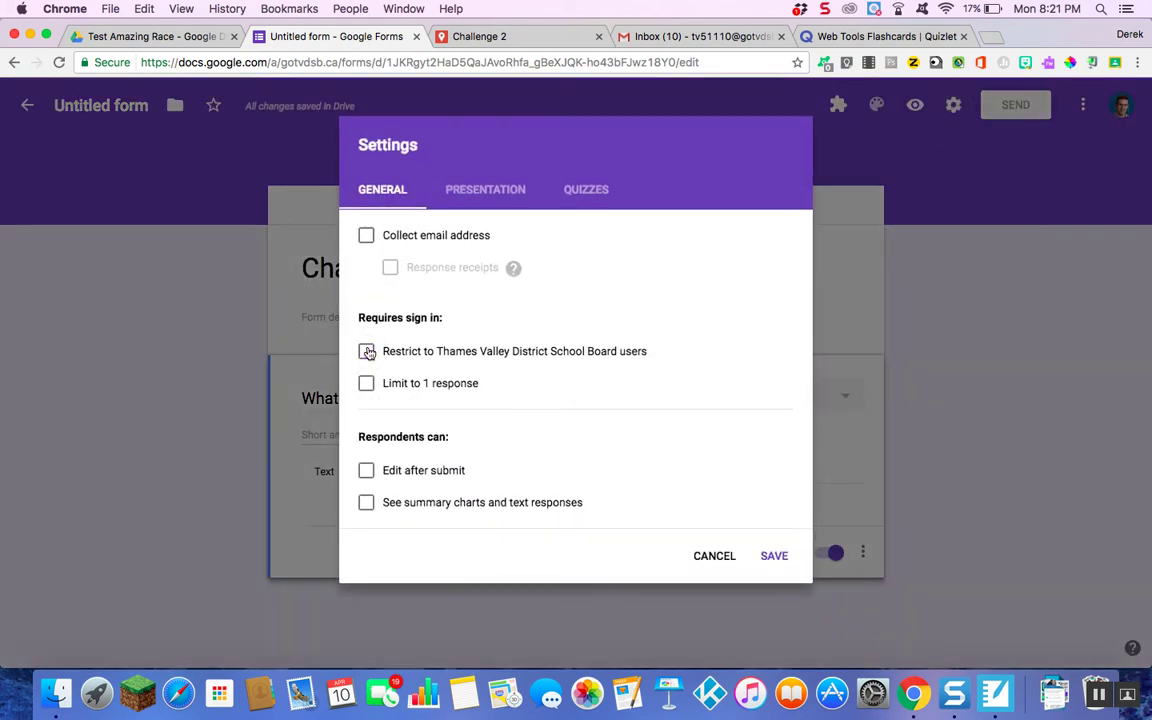
click(460, 188)
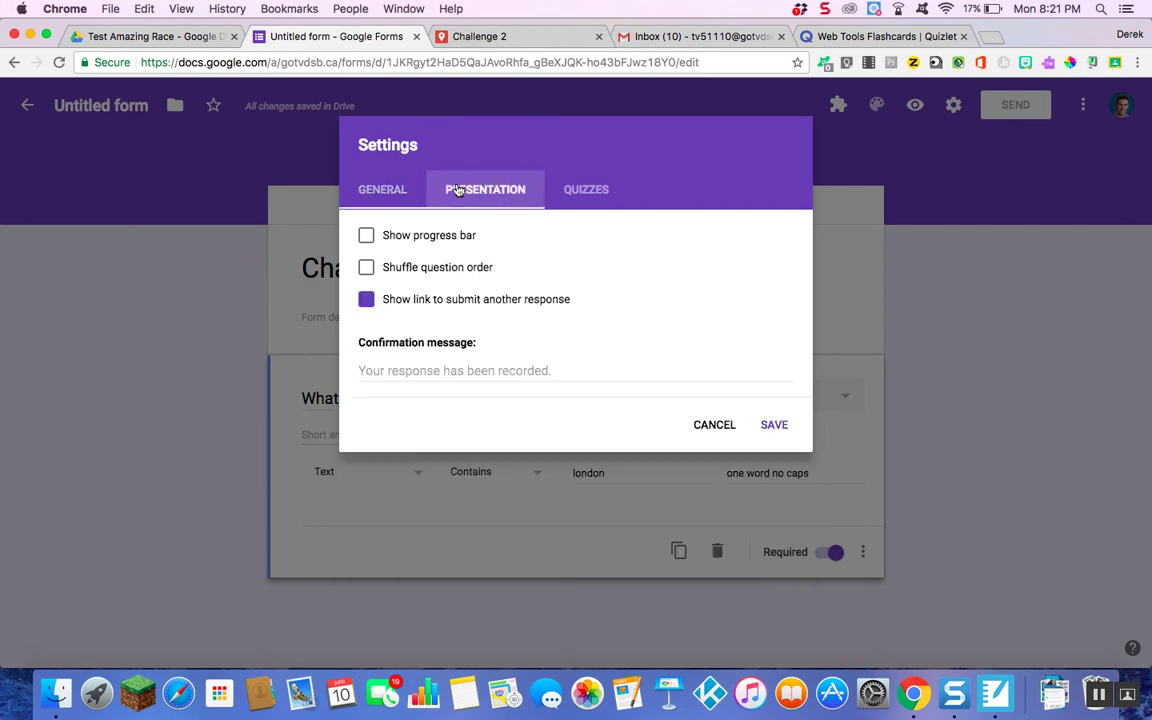
click(398, 371)
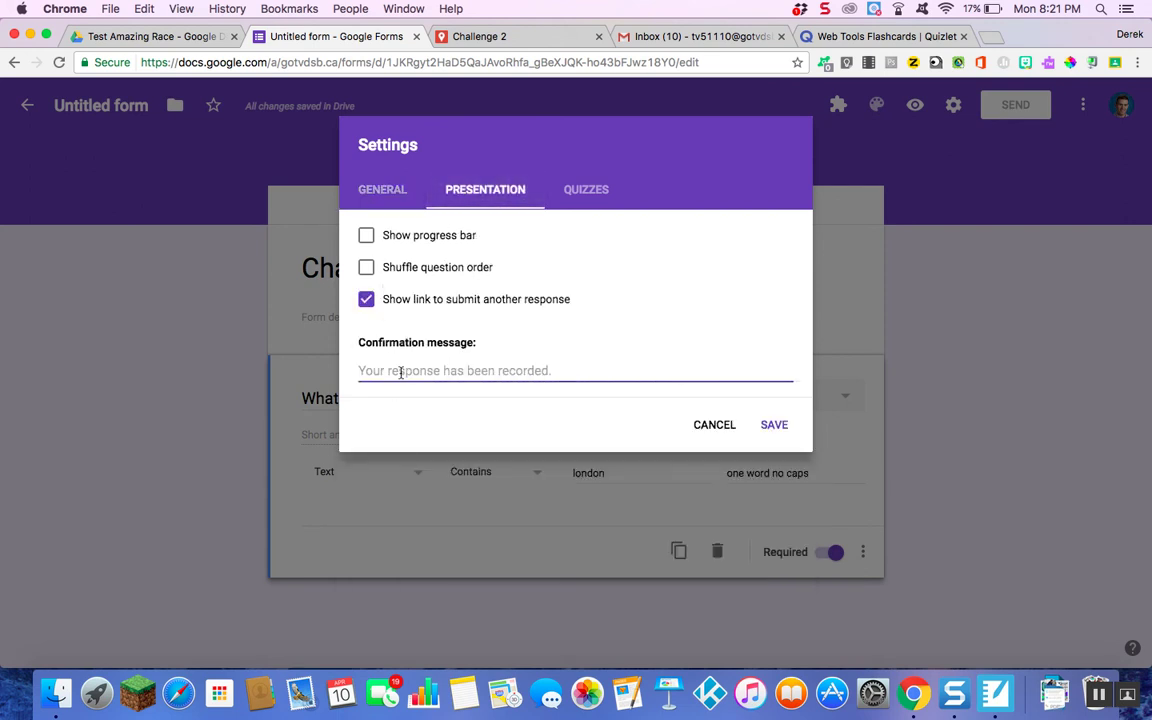
text(Awesome work click on the link for your next stop!)
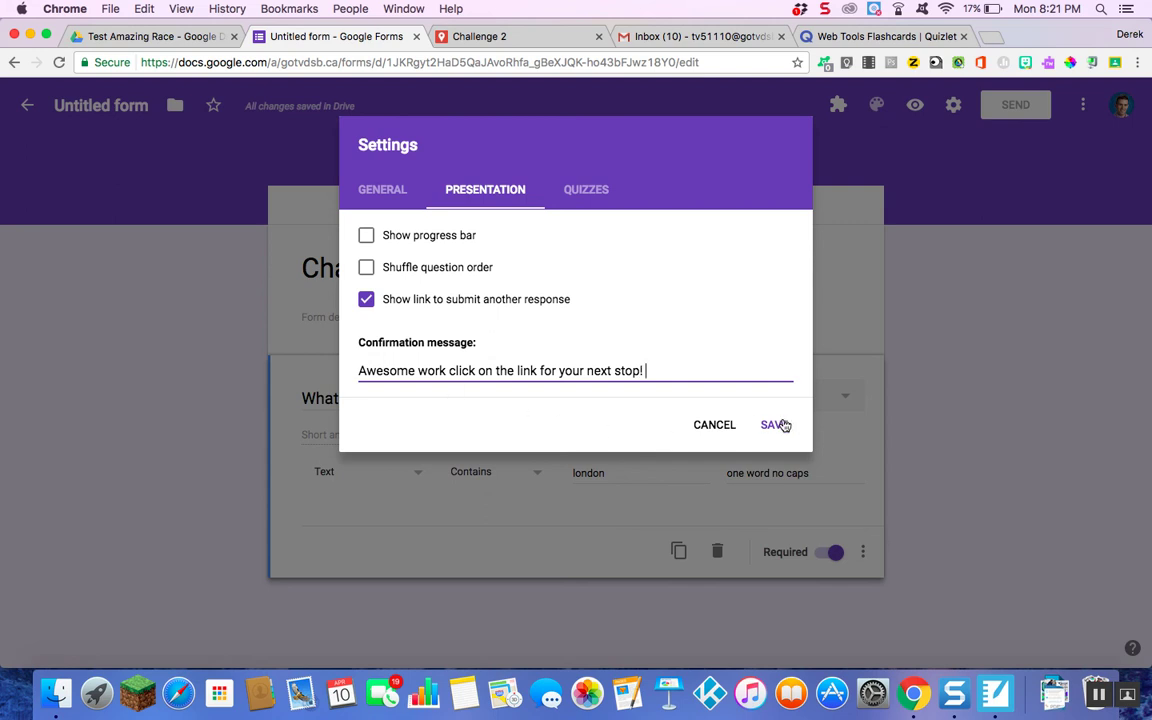
click(775, 424)
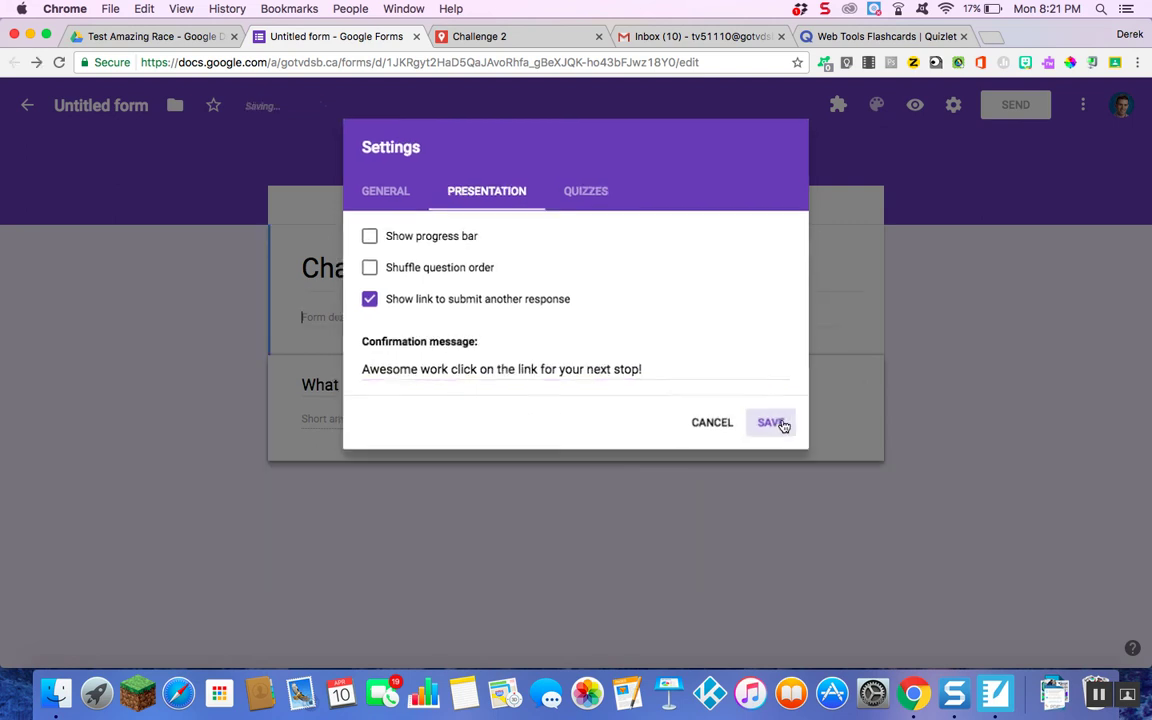
Step: Generate a shortened link for sharing the Challenge 2 form and copy it to the clipboard
click(1000, 107)
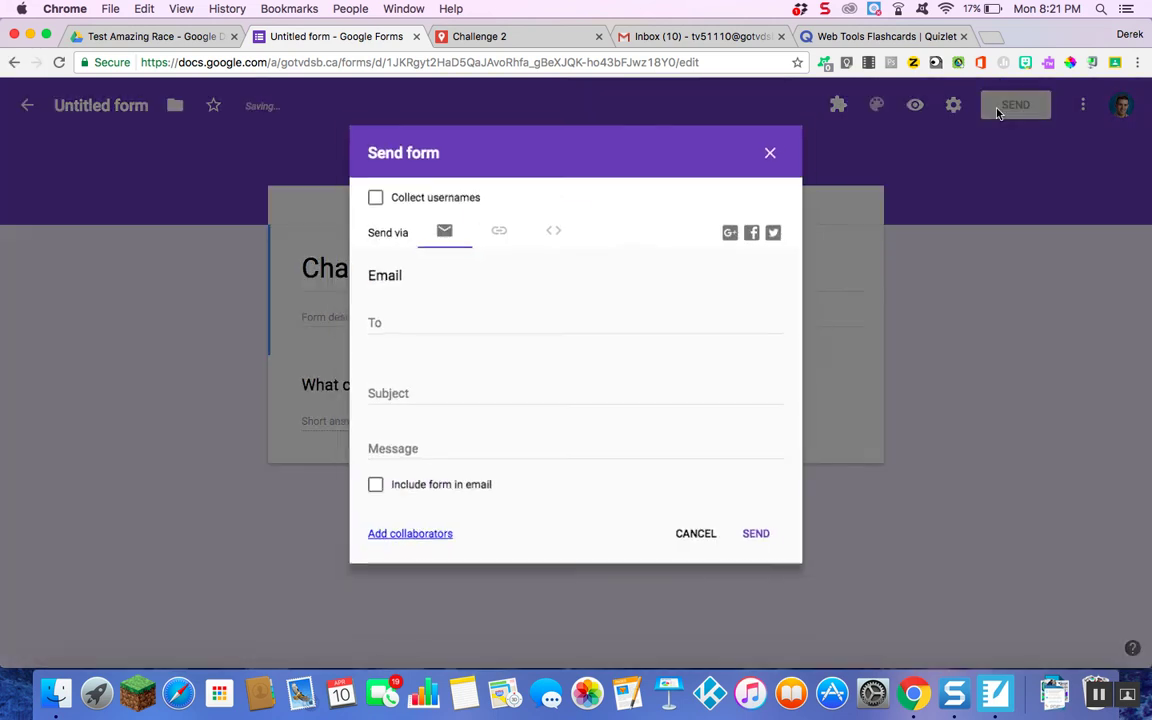
click(494, 227)
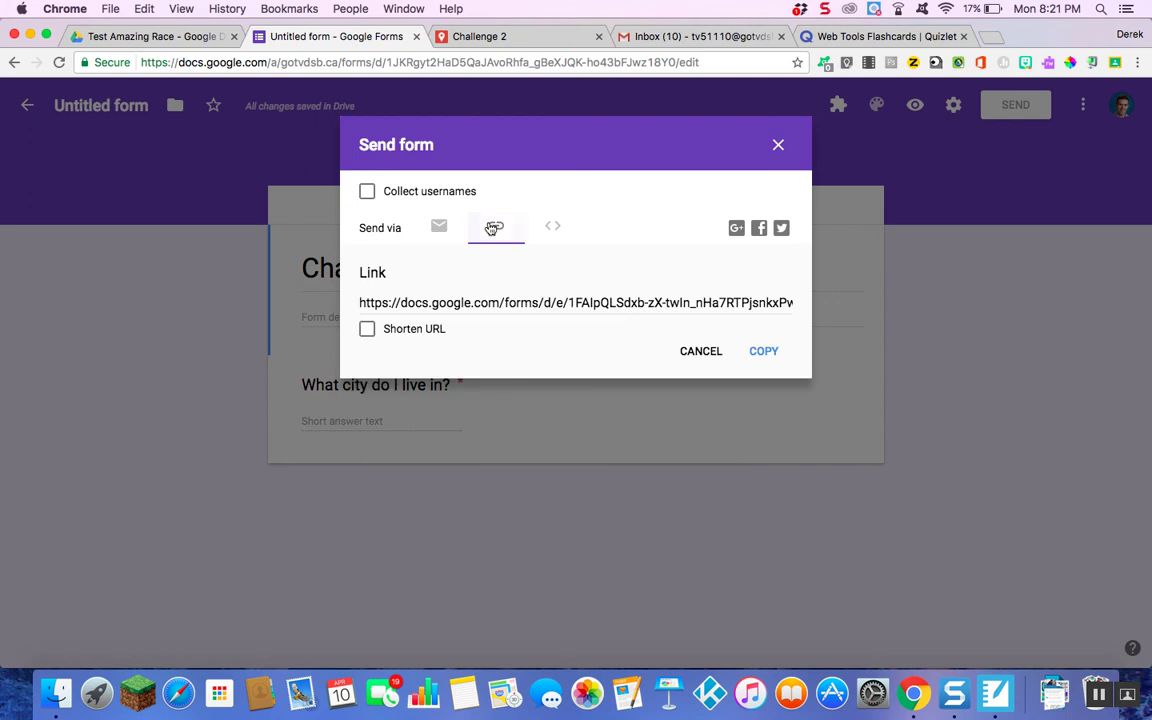
click(367, 328)
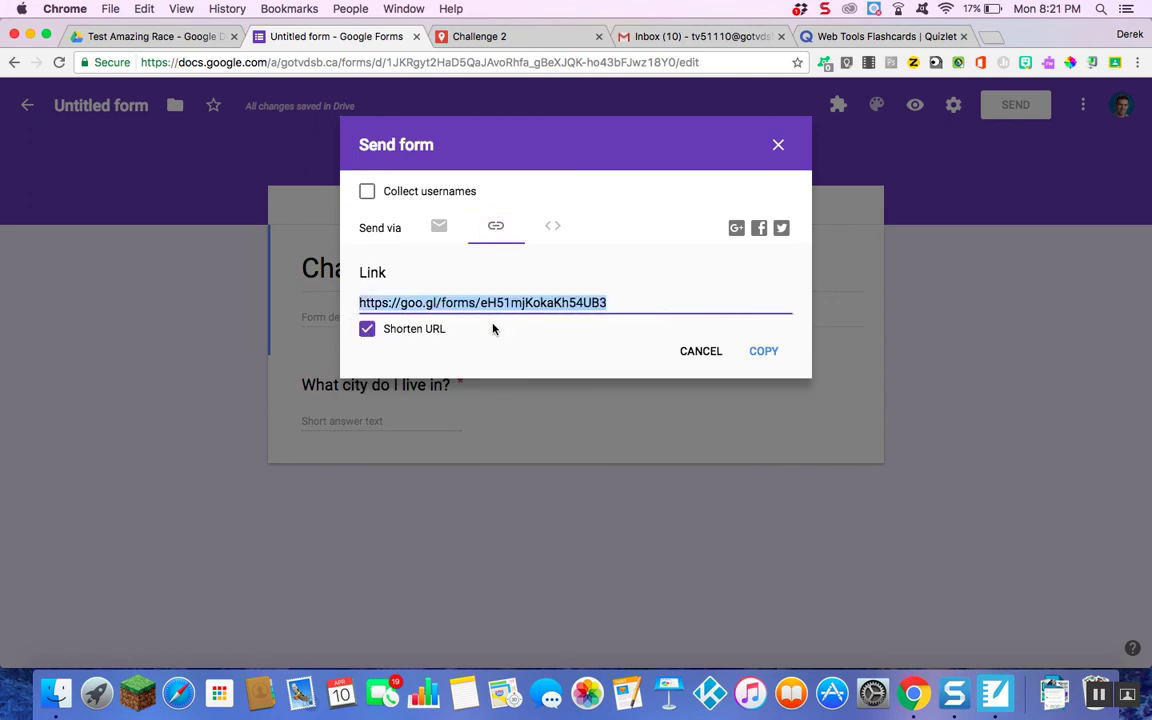
click(755, 355)
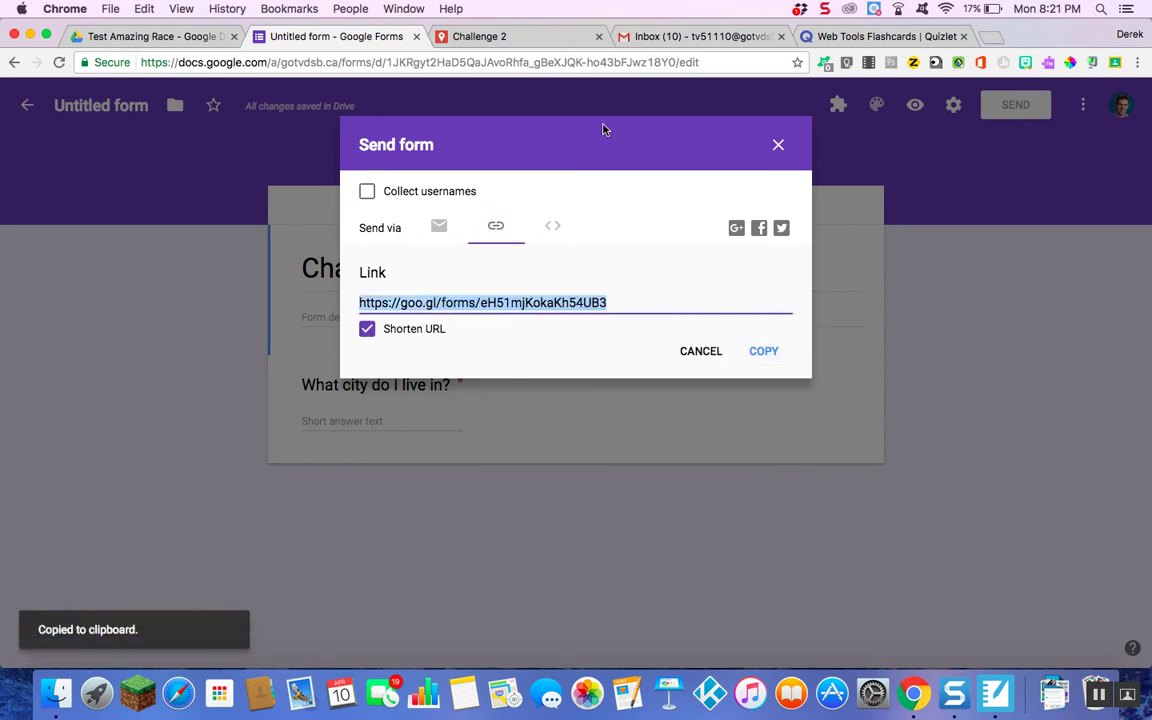
Step: Append the copied form link to the London pin's description on the Challenge 2 map, and test the link
click(527, 38)
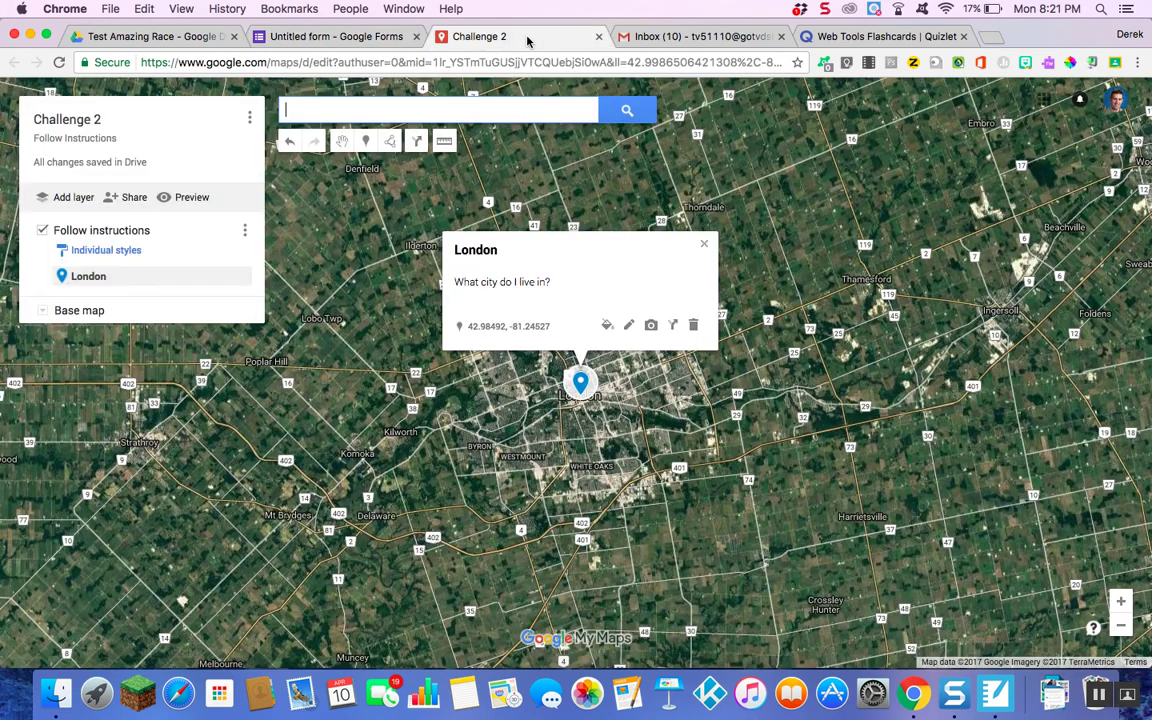
click(627, 334)
click(580, 286)
right_click(580, 286)
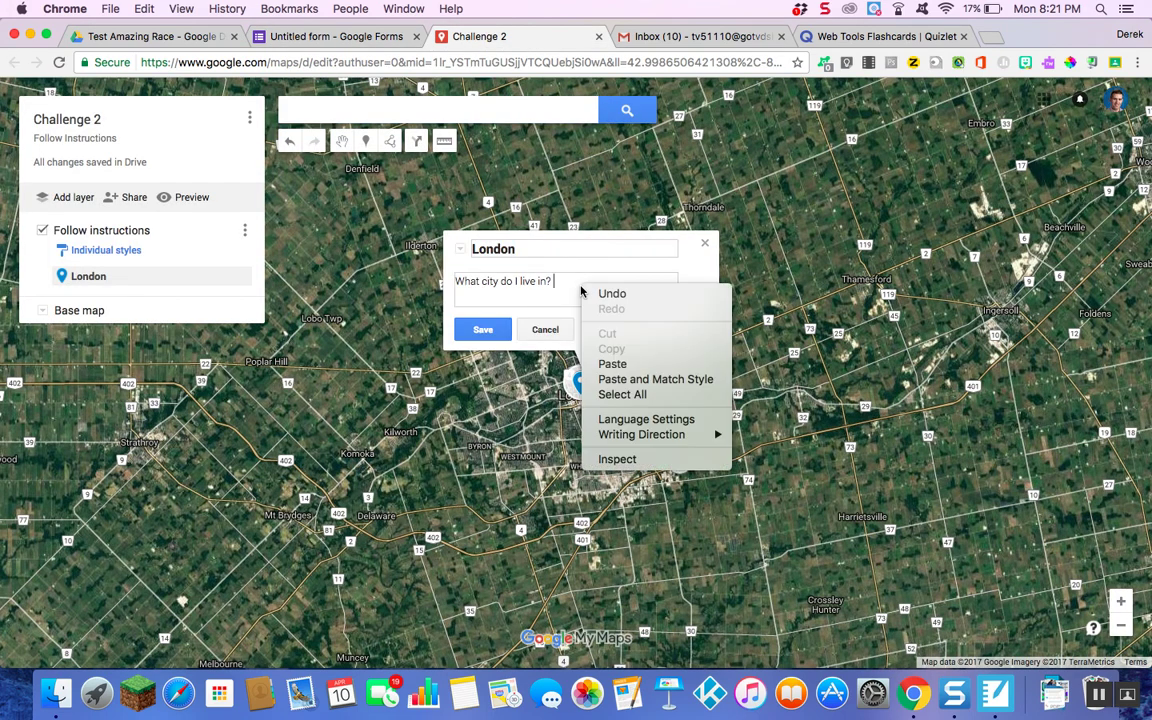
click(613, 363)
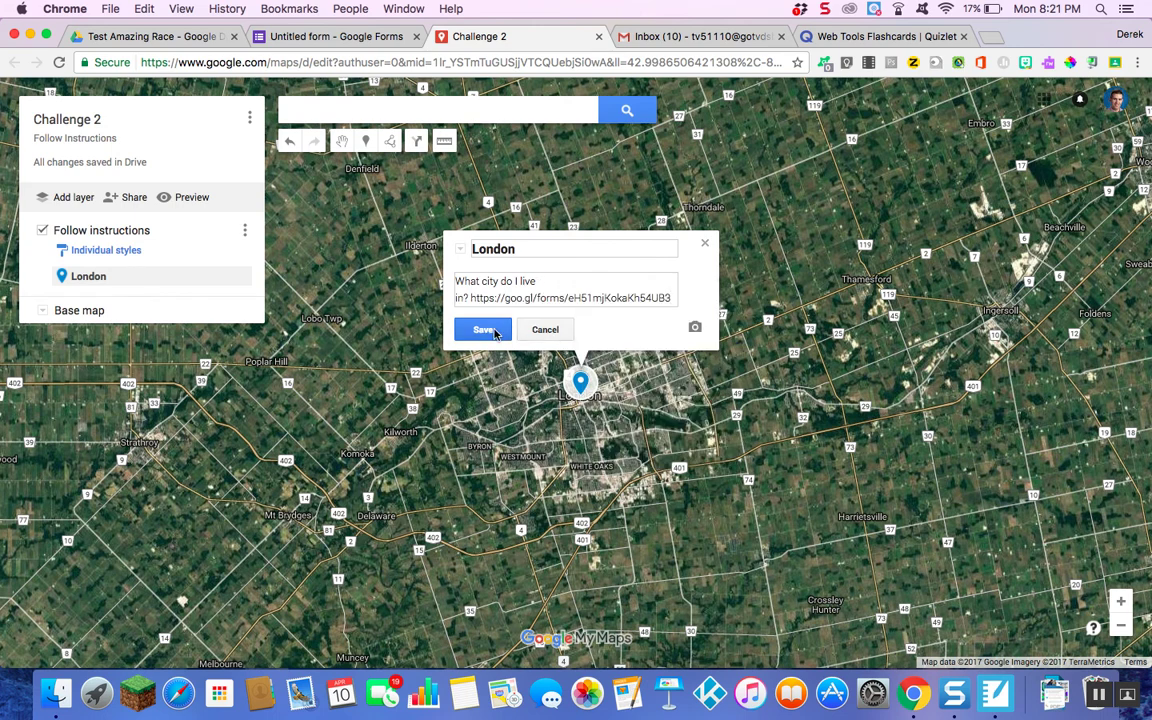
click(494, 332)
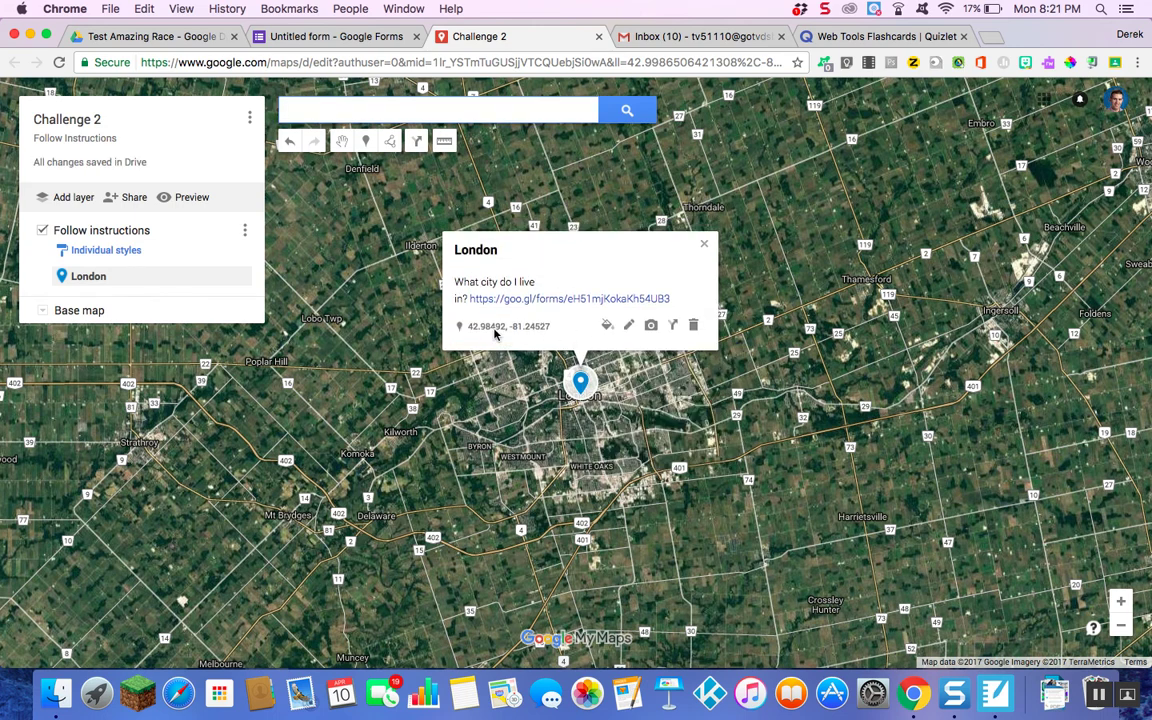
click(573, 298)
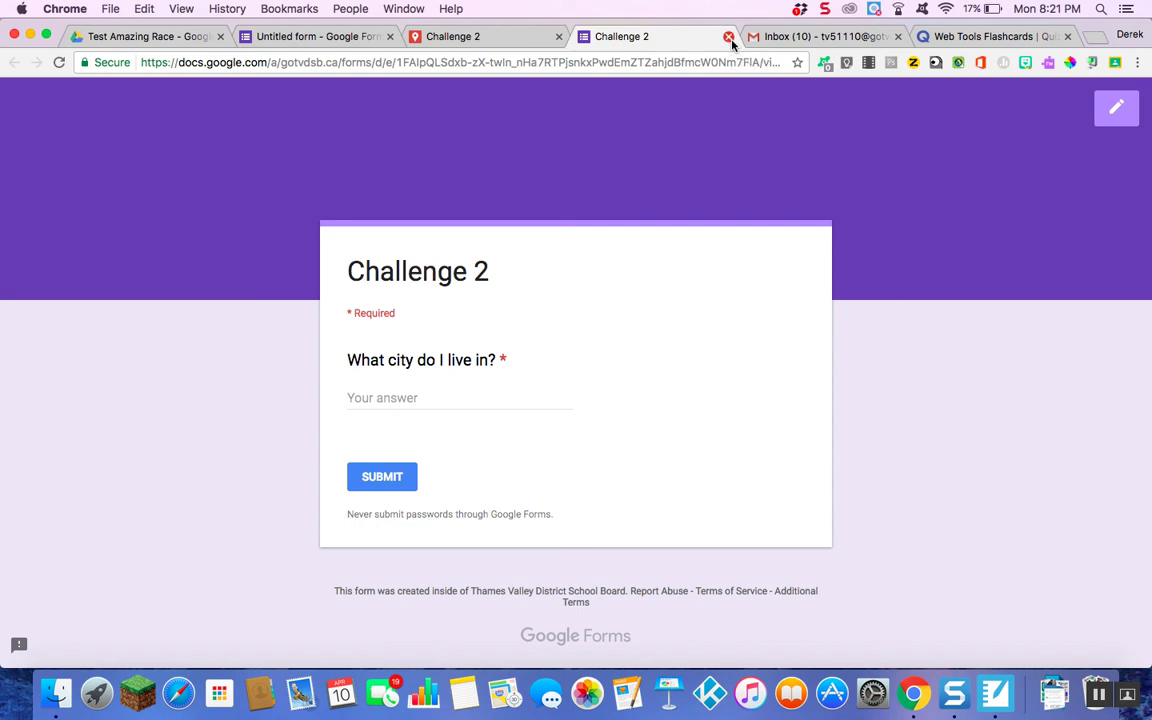
click(729, 37)
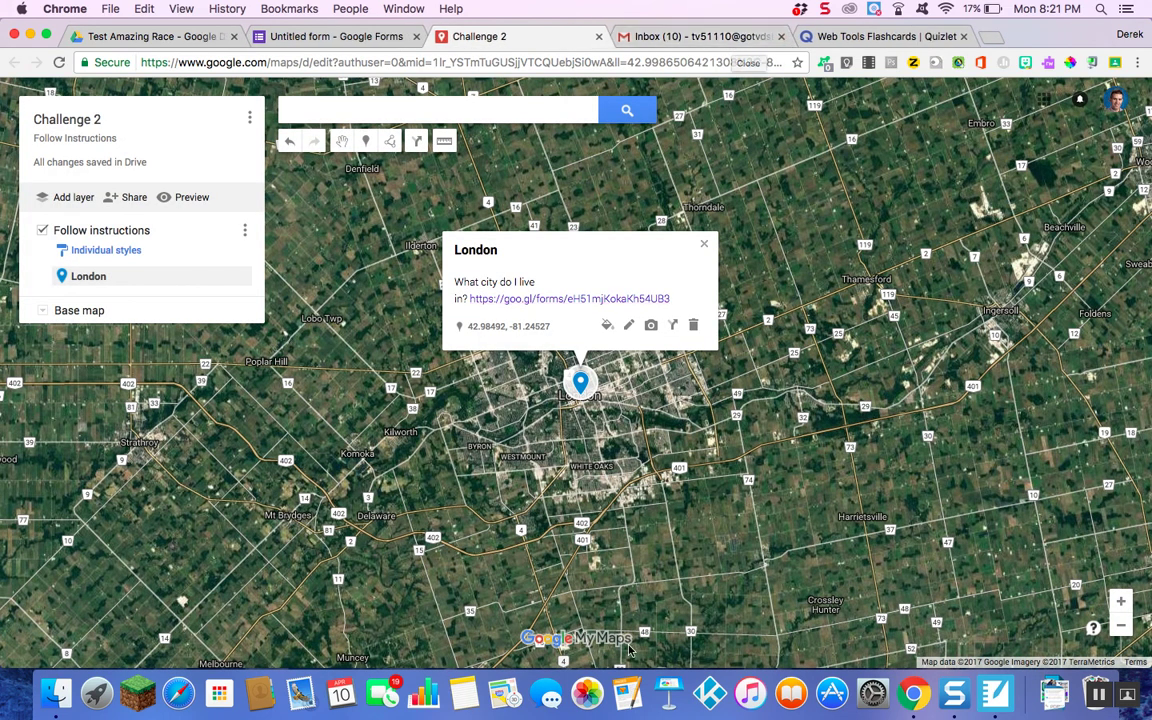